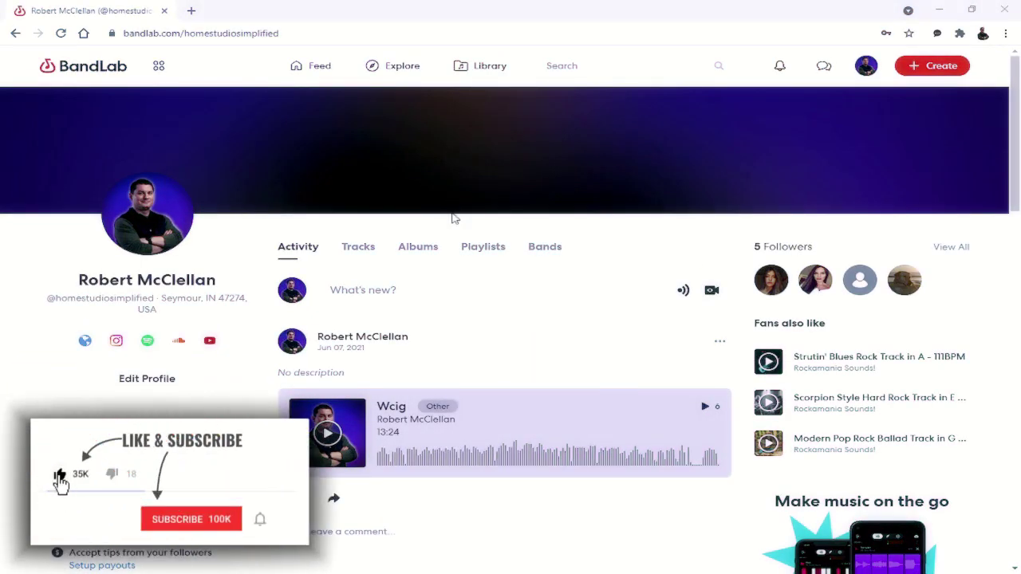
# Browse the profile's Tracks, Albums, Playlists and Bands sections.
pyautogui.scroll(-4, 452, 219)
pyautogui.scroll(-2, 457, 230)
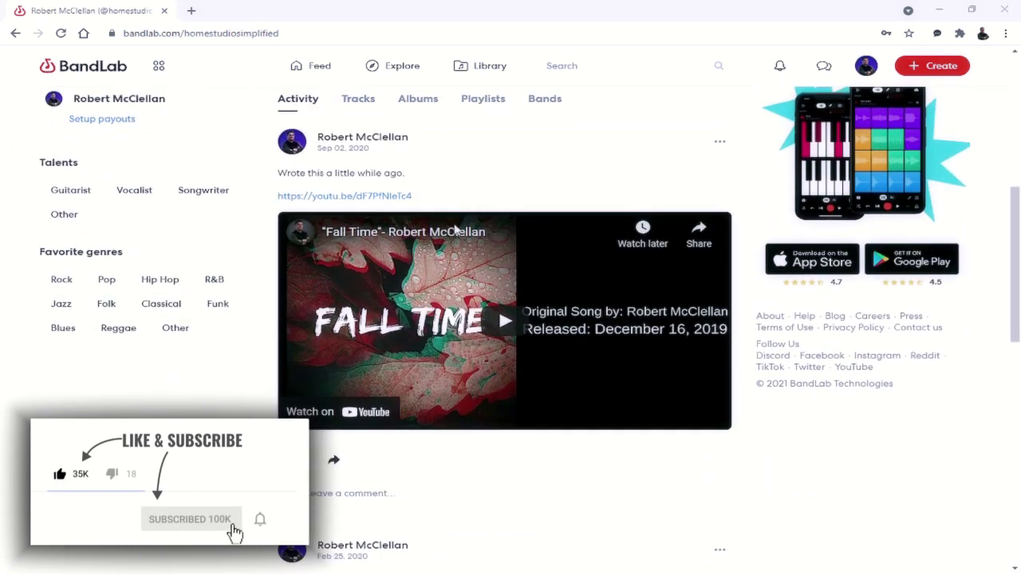
pyautogui.scroll(6, 309, 248)
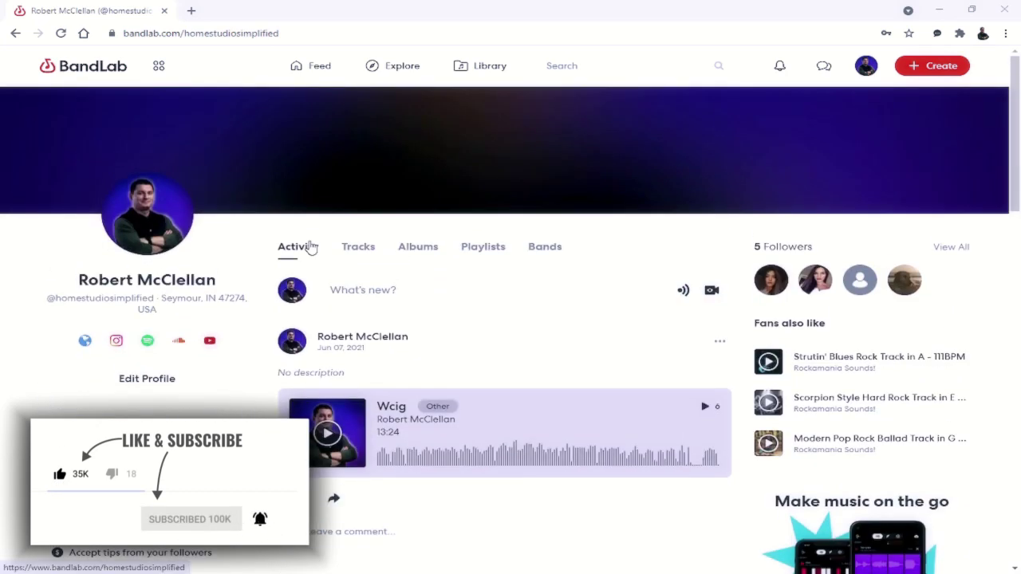
pyautogui.click(369, 249)
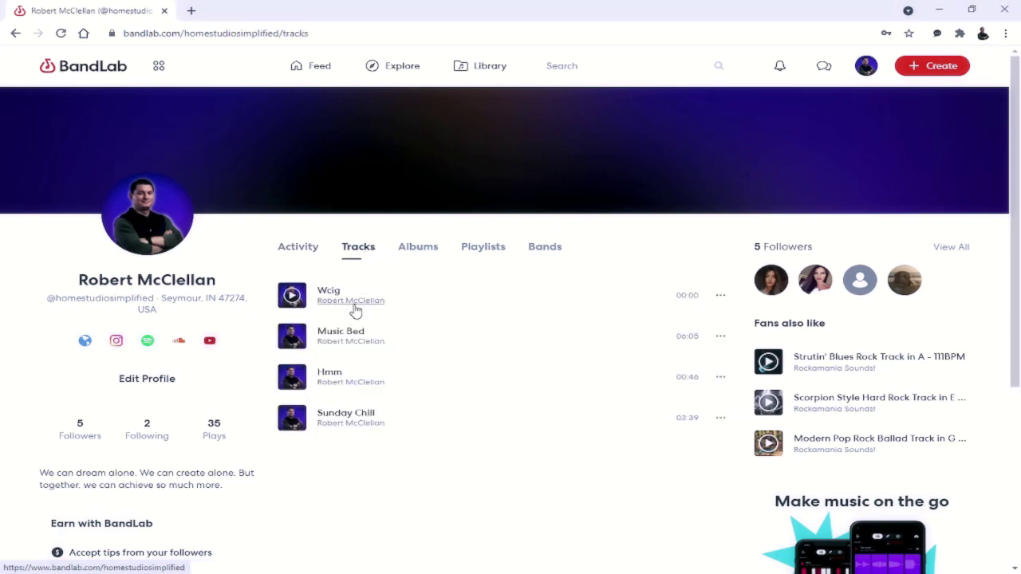
pyautogui.click(416, 250)
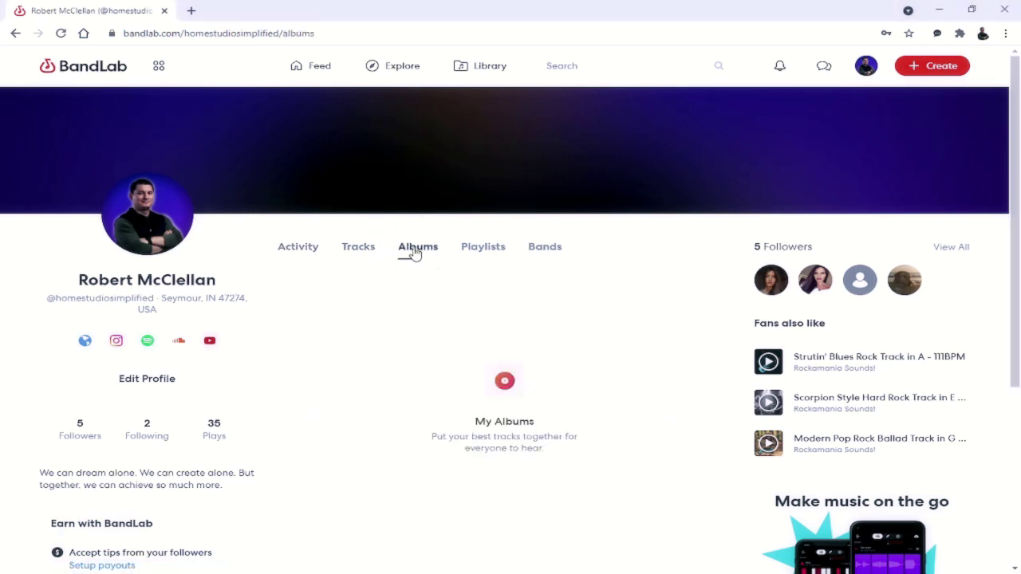
pyautogui.click(484, 248)
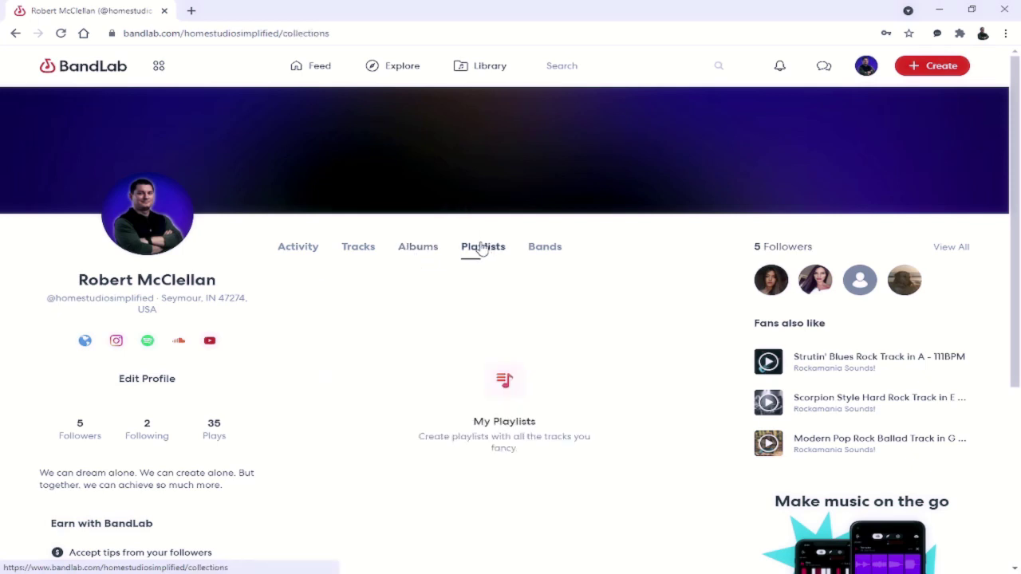
pyautogui.click(547, 249)
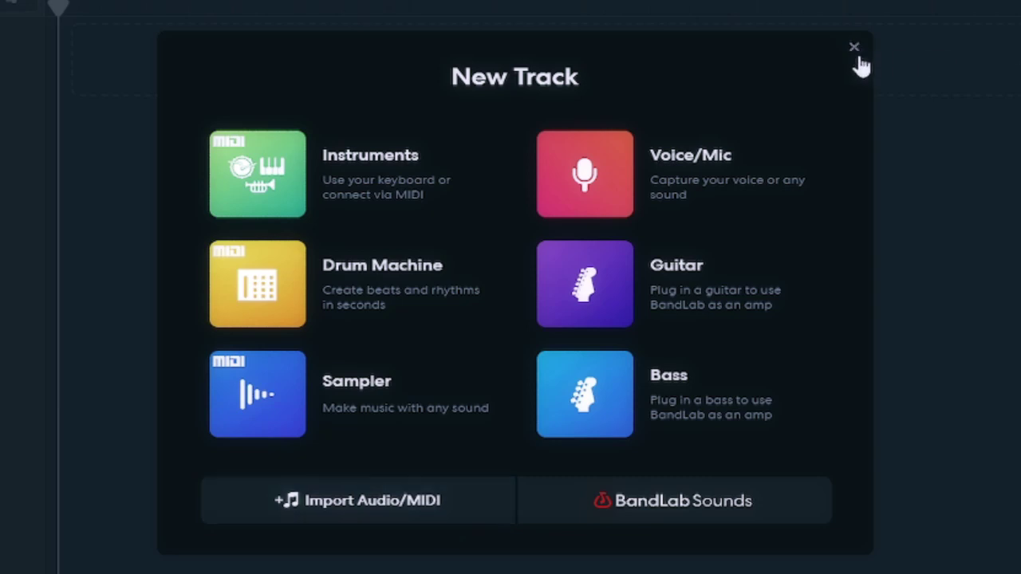
# Add a Voice/Mic track to the untitled 120 bpm, 4/4 project.
pyautogui.click(764, 185)
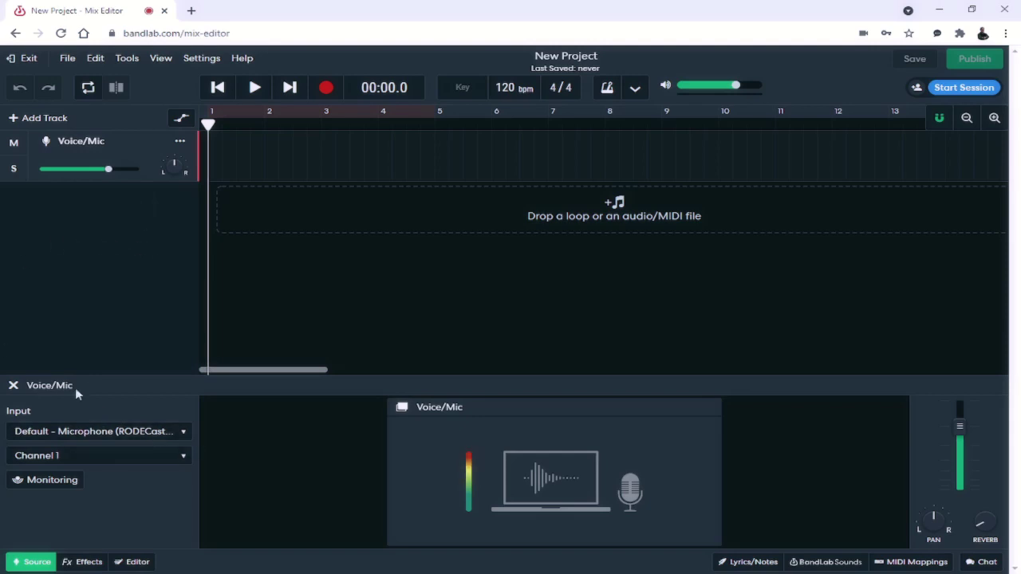
pyautogui.click(183, 432)
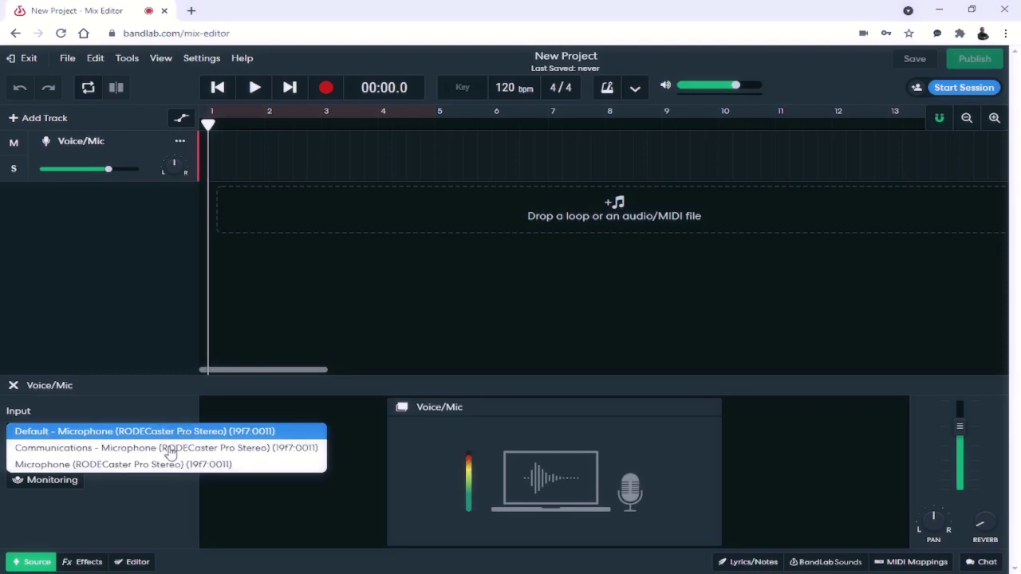
pyautogui.click(146, 508)
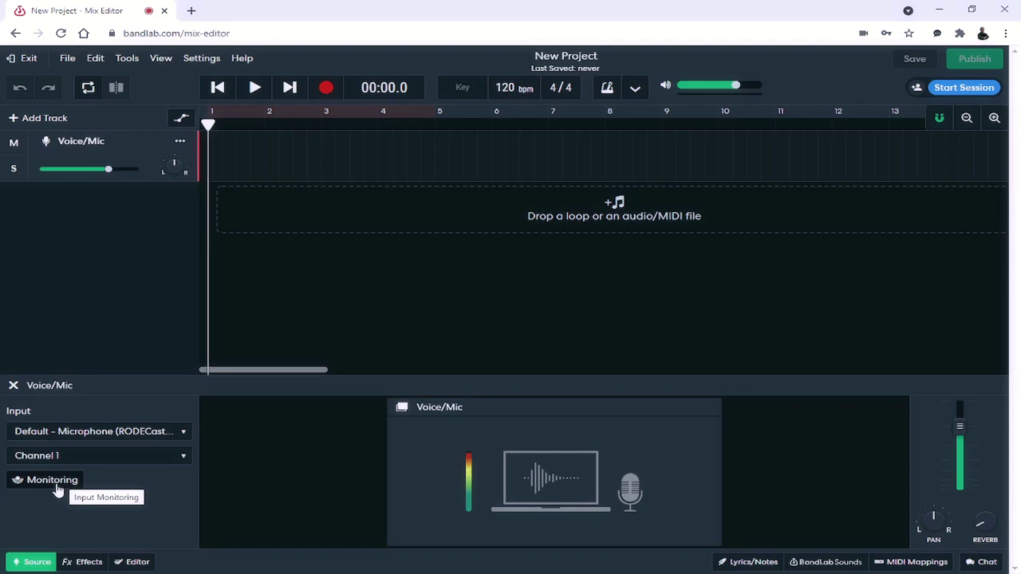
pyautogui.click(165, 460)
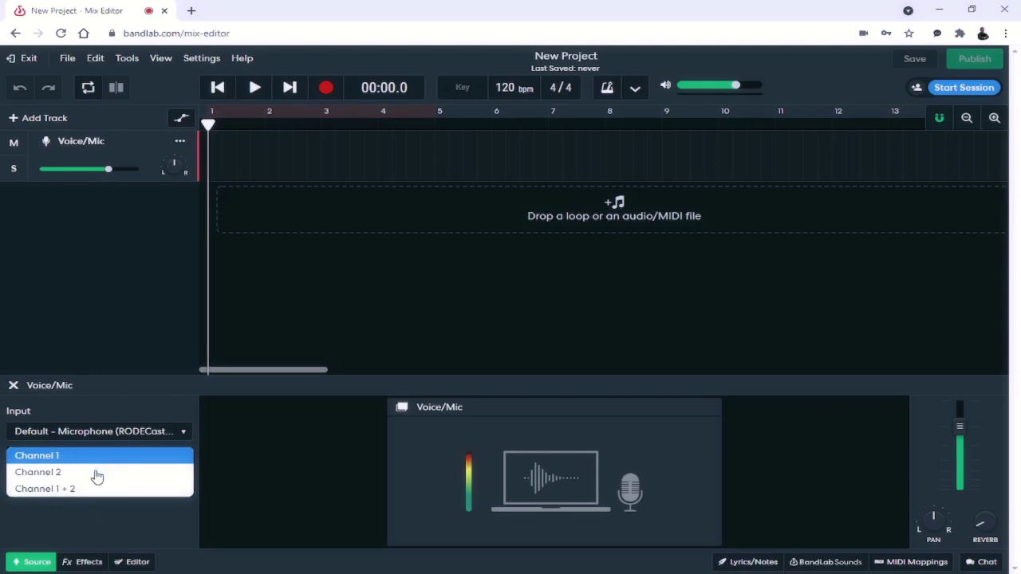
pyautogui.click(146, 499)
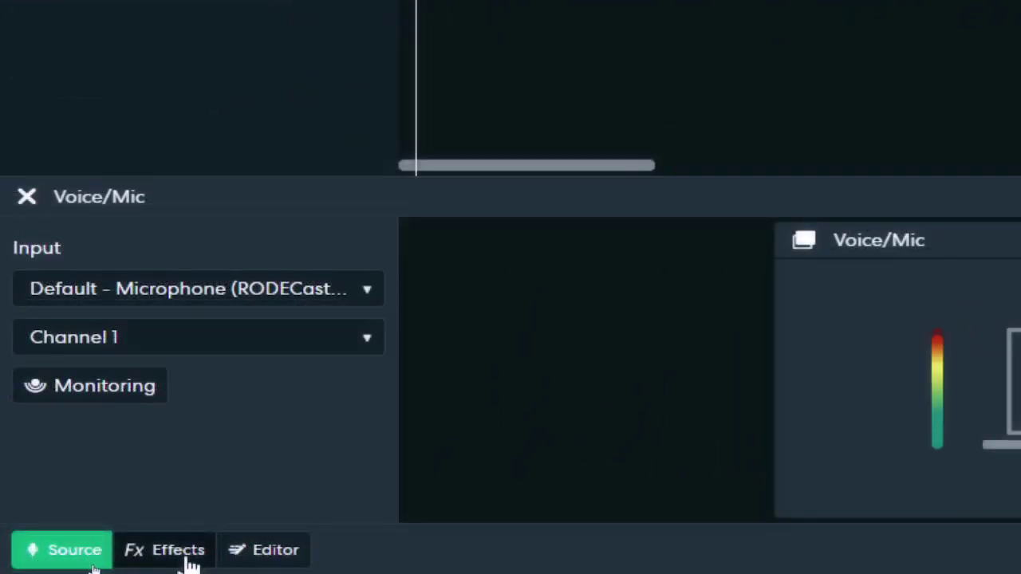
# Show the Voice/Mic track's effects chain and browse presets, leaving it at None.
pyautogui.click(190, 561)
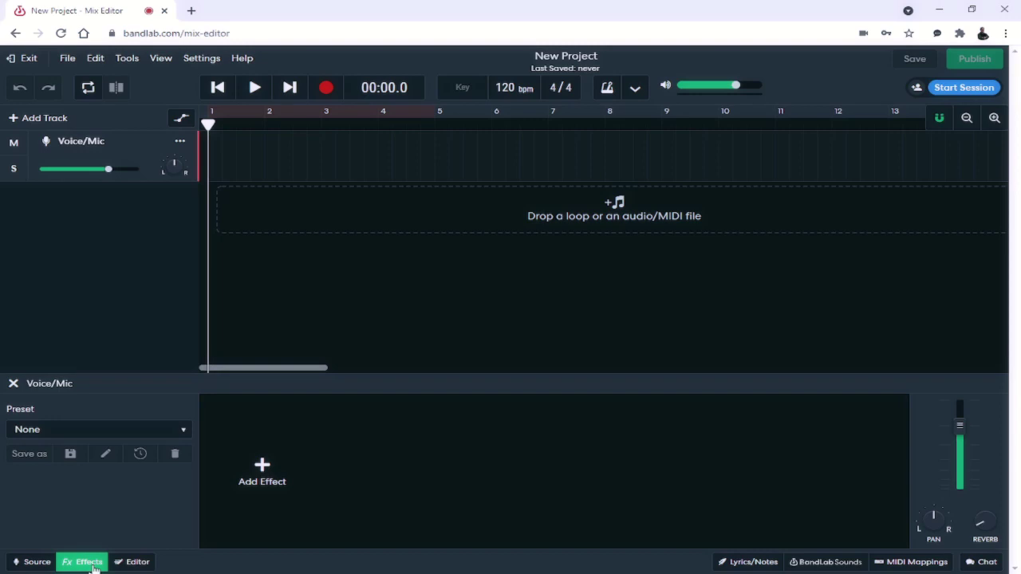
pyautogui.click(179, 434)
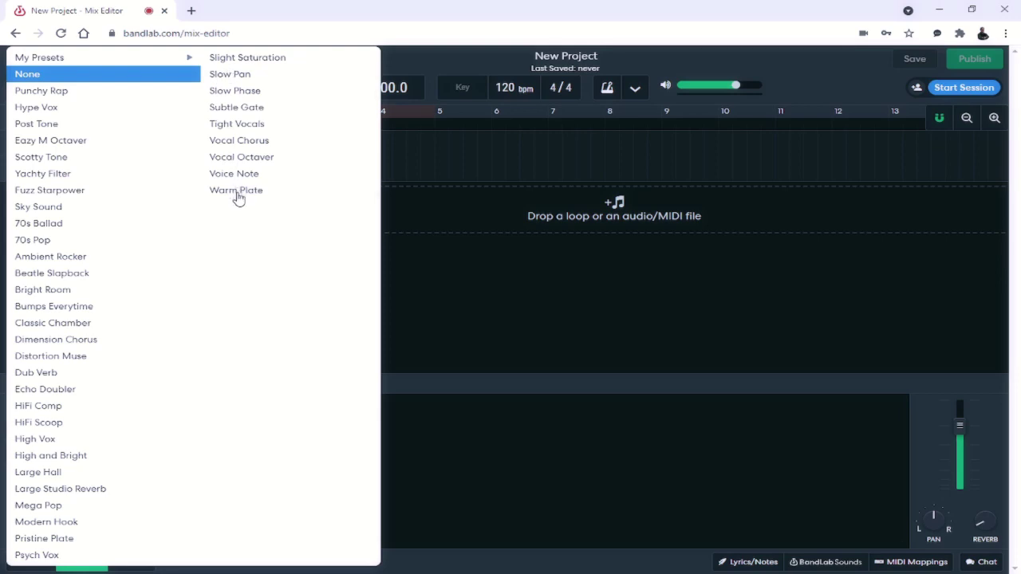
pyautogui.press('Escape')
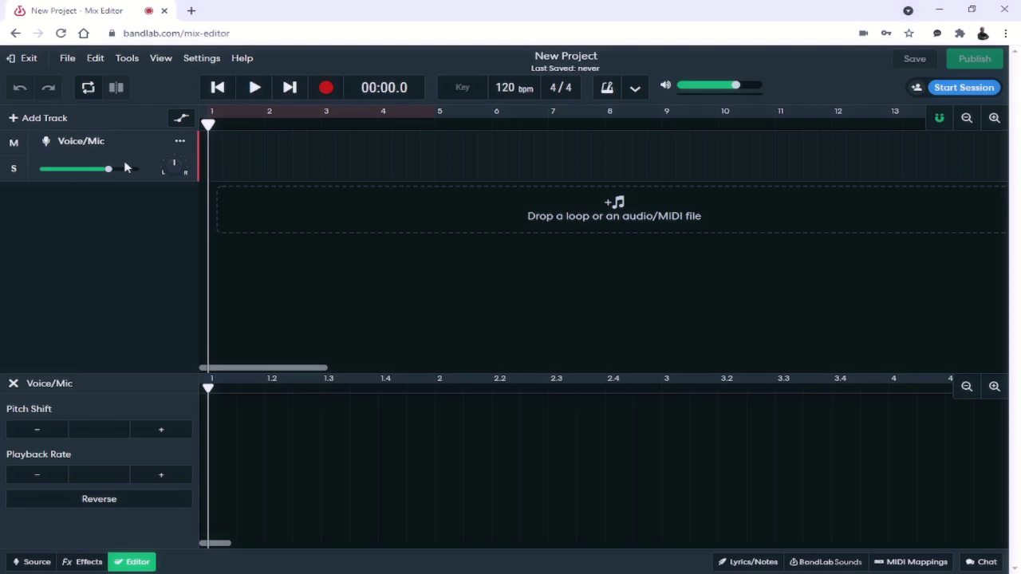
# Capture a short spoken recording as a new audio clip on the Voice/Mic track.
pyautogui.click(327, 87)
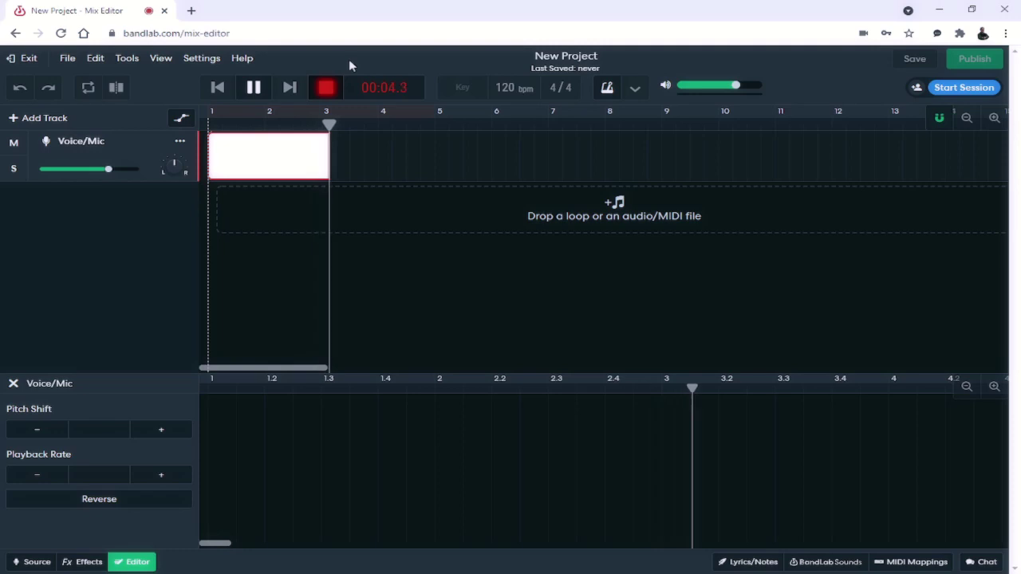
pyautogui.click(329, 90)
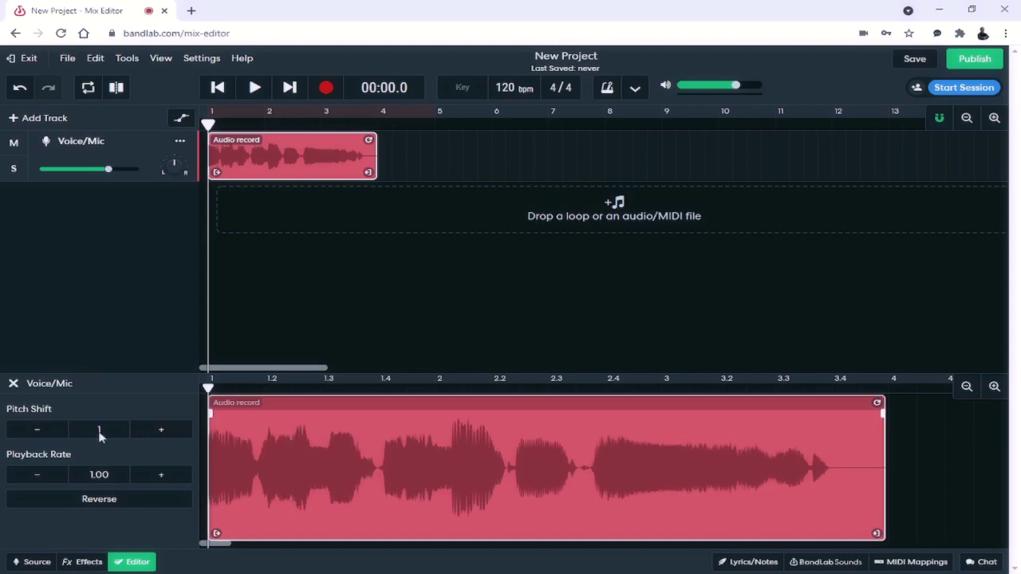
pyautogui.click(110, 508)
pyautogui.press('space')
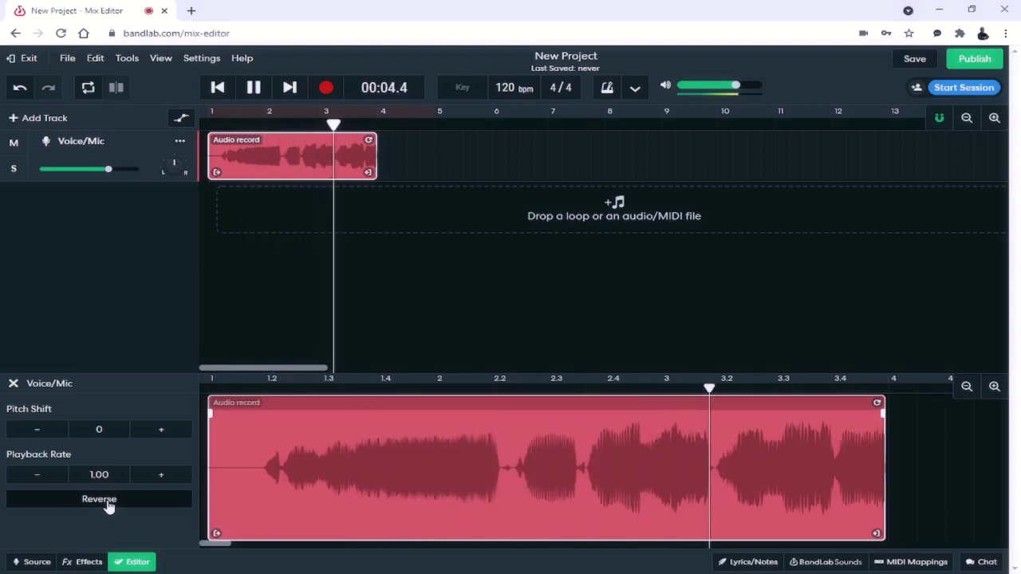
pyautogui.press('space')
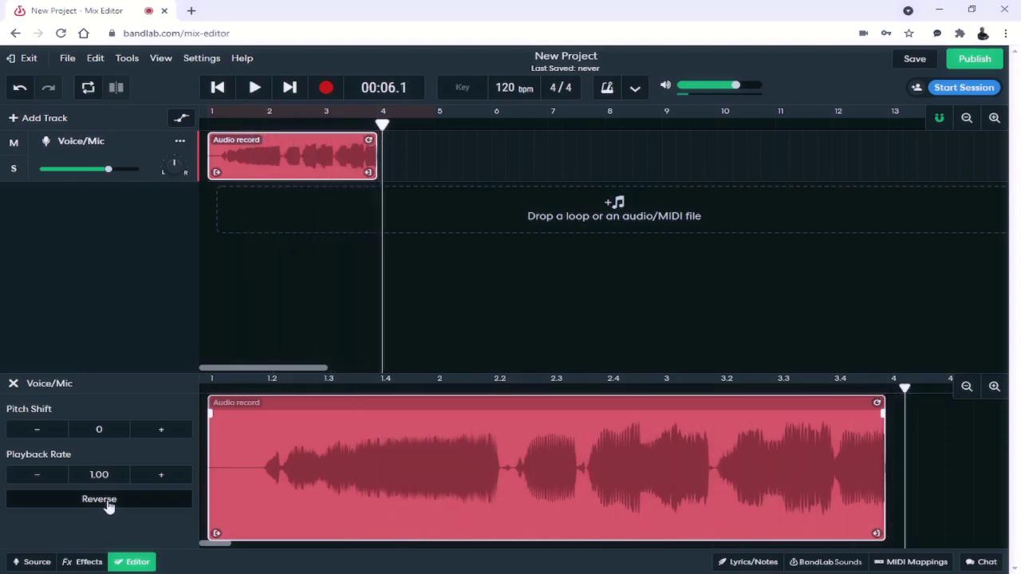
pyautogui.click(108, 503)
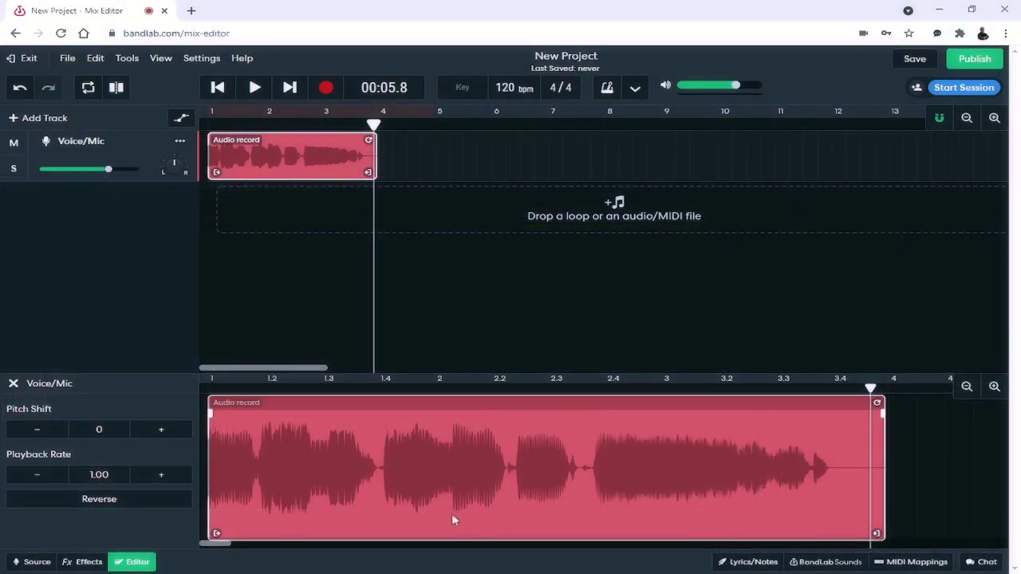
# Trim the clip's start and end, then loop it longer and undo the loop.
pyautogui.moveTo(214, 536); pyautogui.dragTo(169, 545)
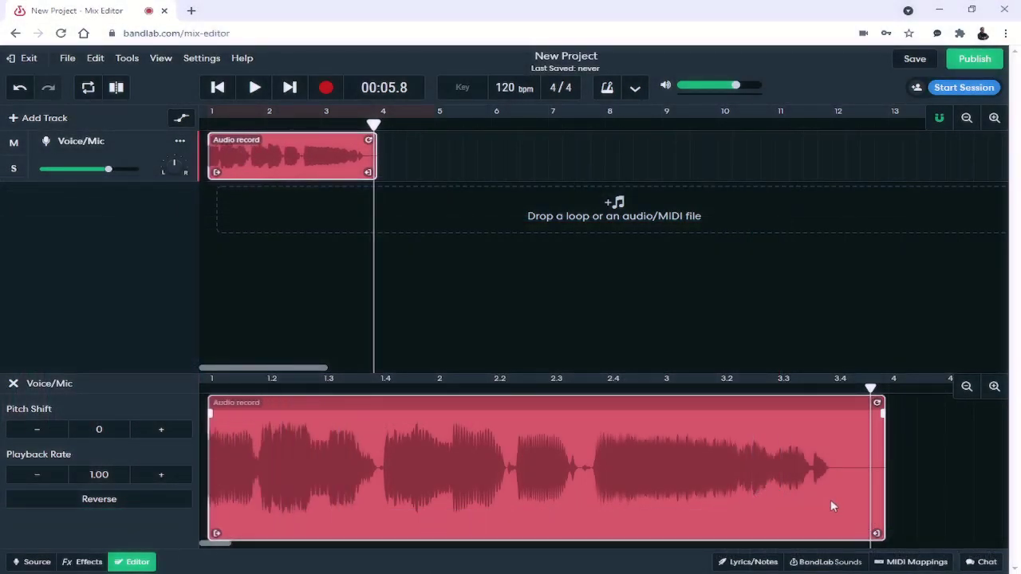
pyautogui.moveTo(876, 532); pyautogui.dragTo(658, 540)
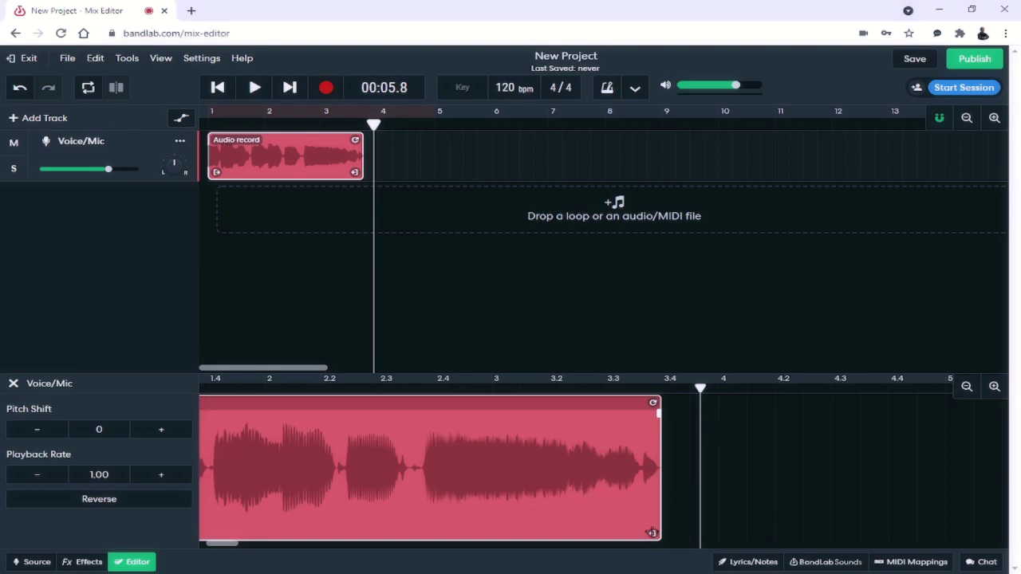
pyautogui.moveTo(656, 533)
pyautogui.mouseDown()
pyautogui.moveTo(824, 523)
pyautogui.moveTo(654, 521)
pyautogui.mouseUp()
pyautogui.moveTo(655, 403); pyautogui.dragTo(880, 422)
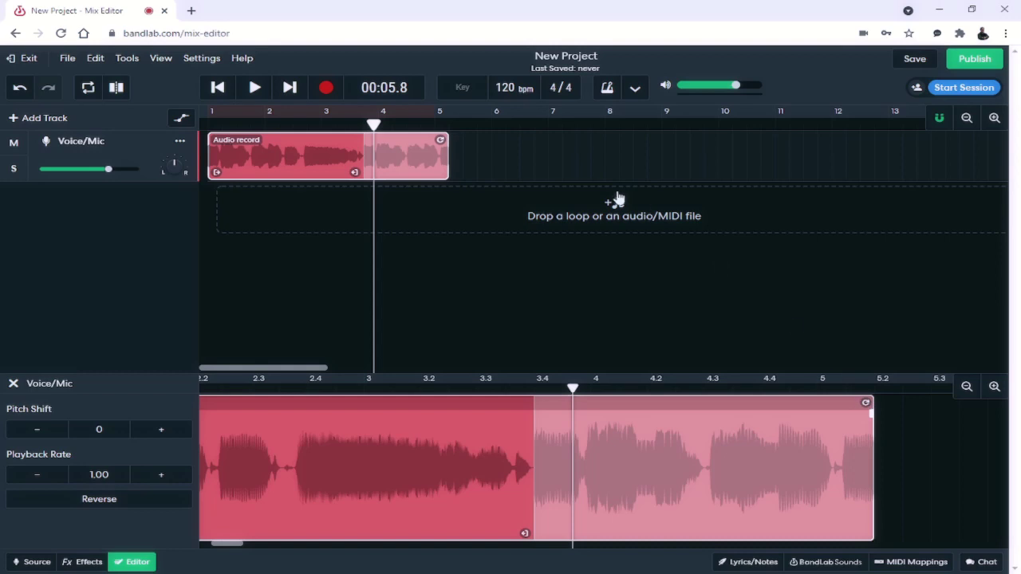
pyautogui.click(22, 93)
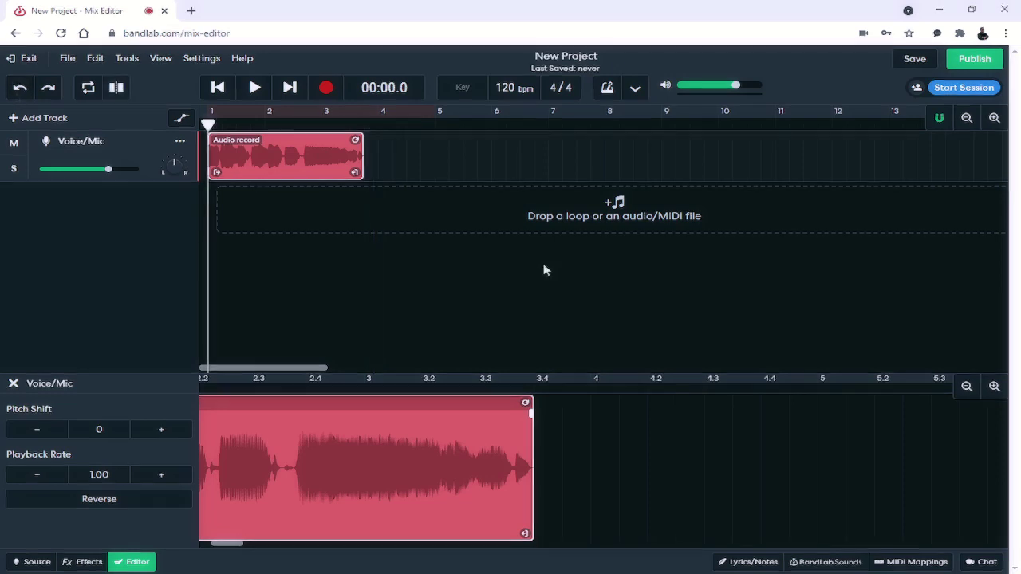
# Add the Modulation > Dual Octaver effect, play the clip, then clear the effects preset.
pyautogui.click(84, 563)
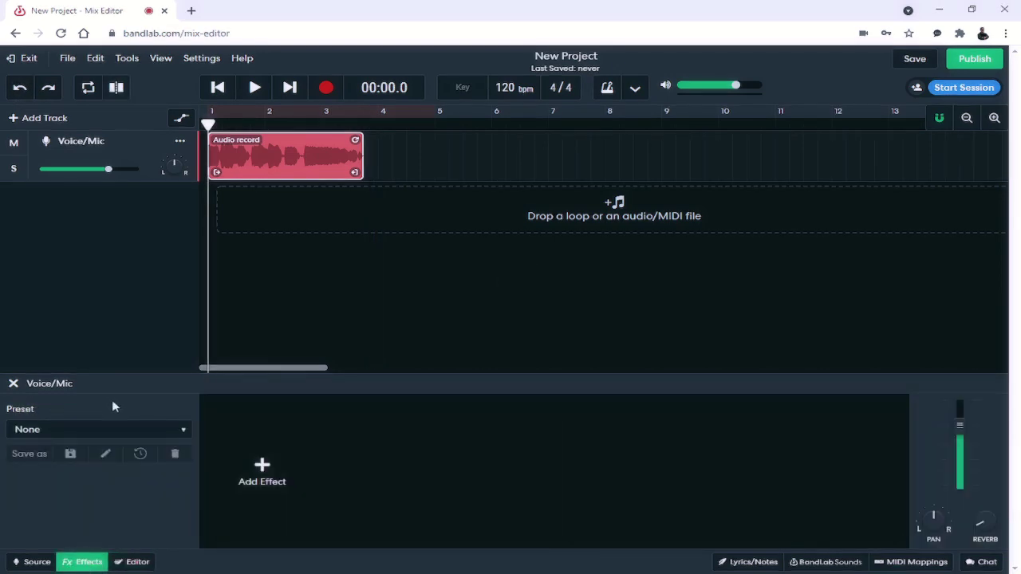
pyautogui.click(257, 461)
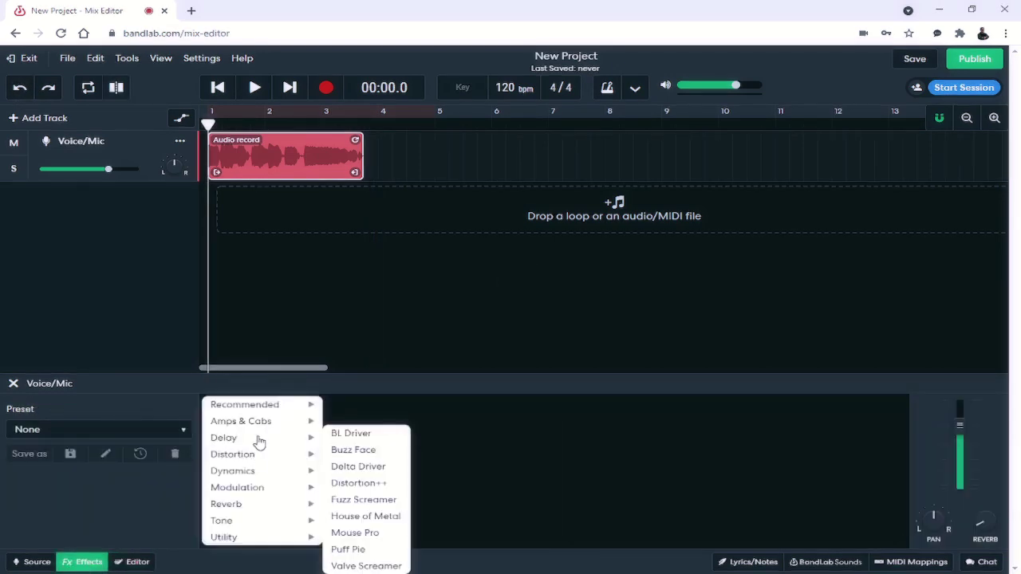
pyautogui.moveTo(260, 411)
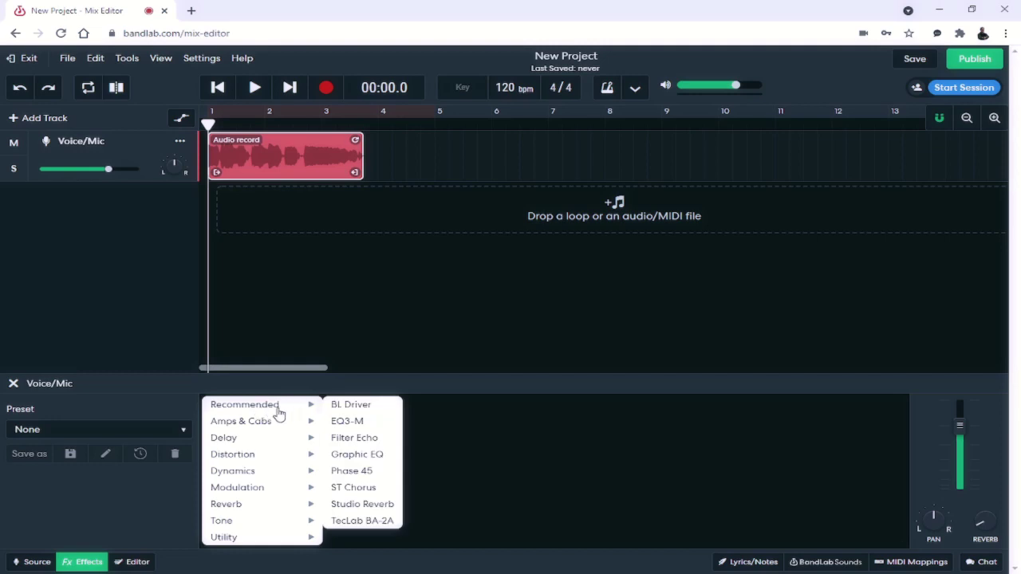
pyautogui.moveTo(271, 486)
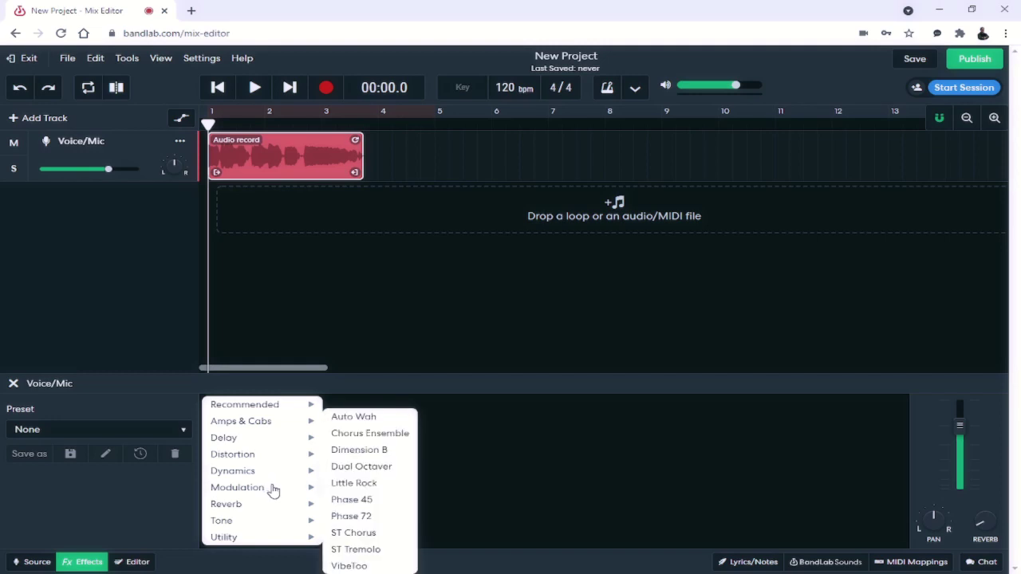
pyautogui.click(363, 468)
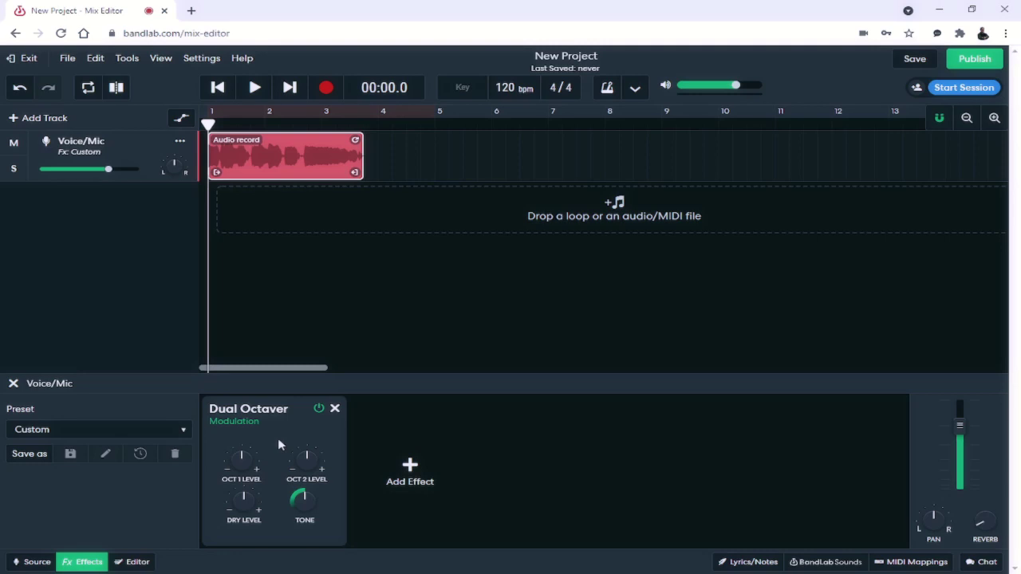
pyautogui.moveTo(244, 456)
pyautogui.press('space')
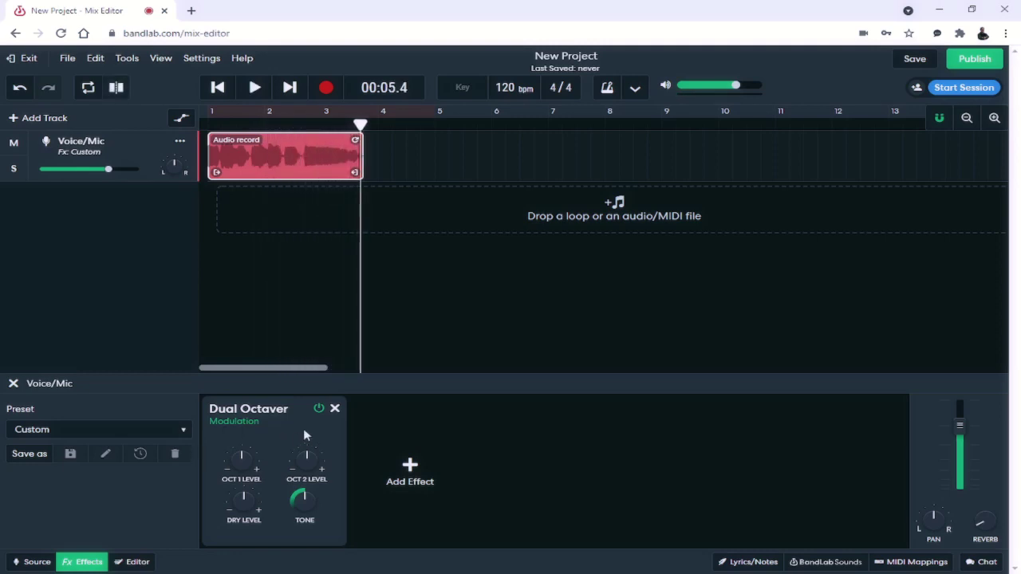
pyautogui.click(334, 409)
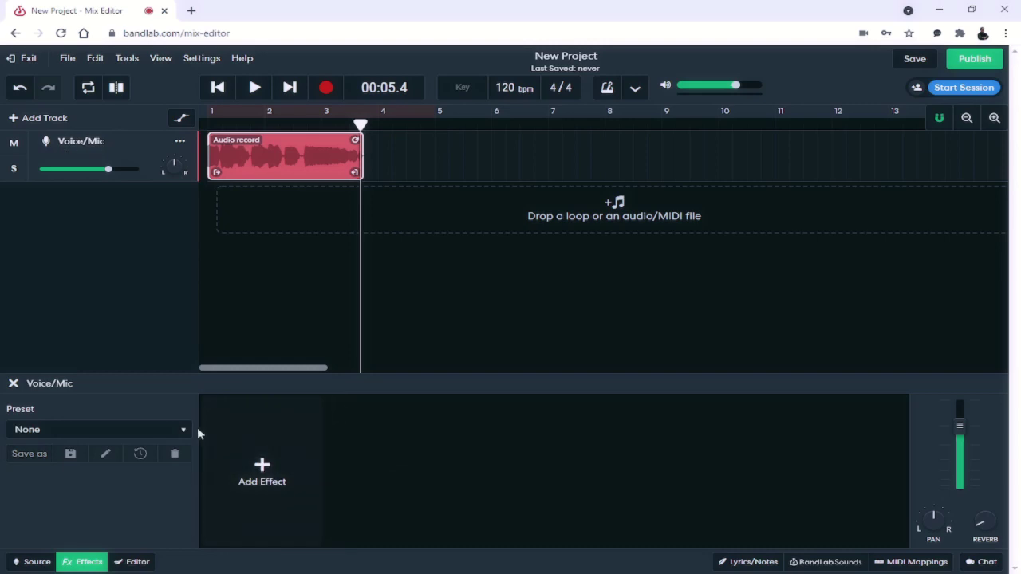
# Apply the Warm Plate effects preset and play the recording from the start.
pyautogui.click(185, 432)
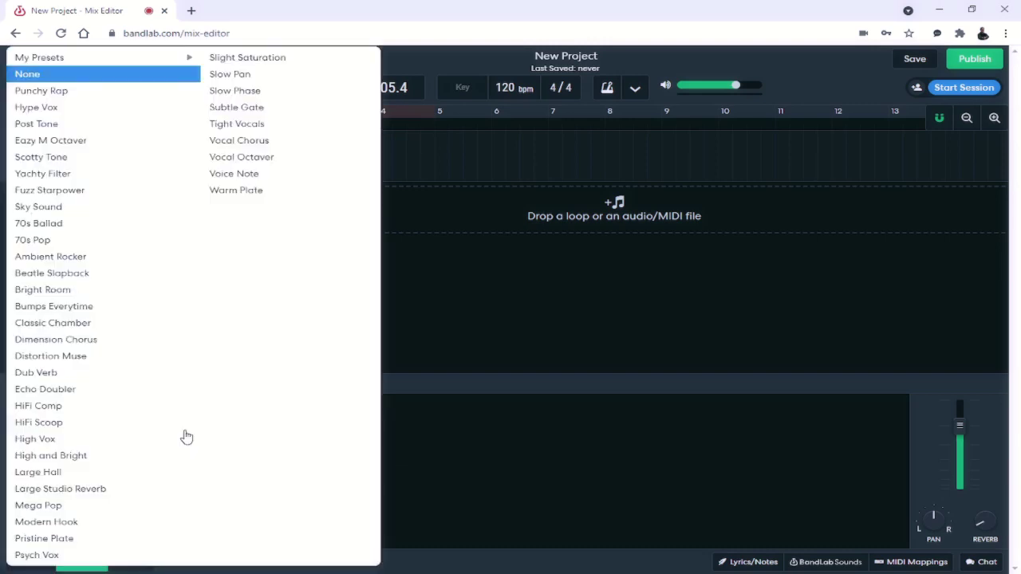
pyautogui.click(231, 190)
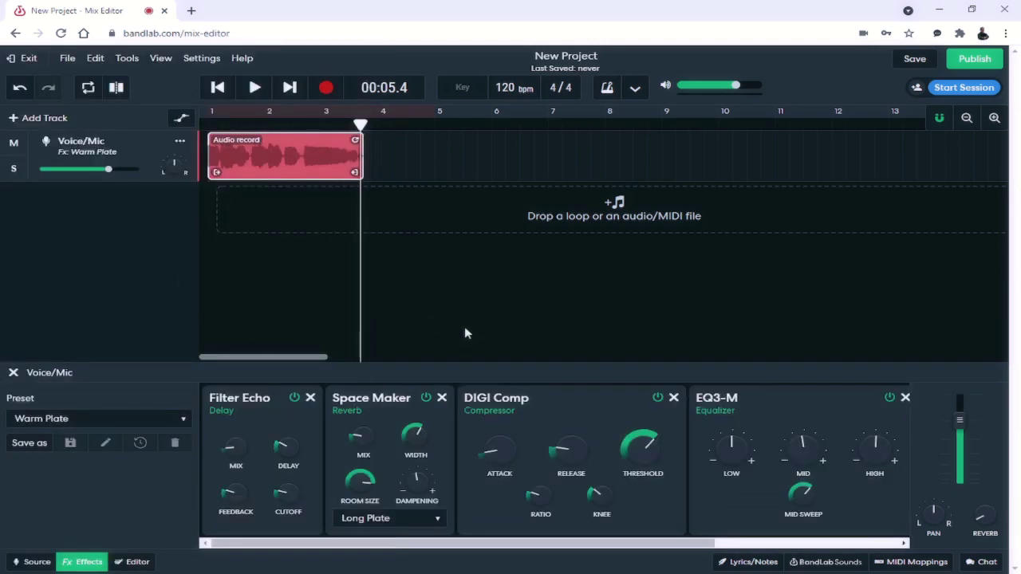
pyautogui.click(184, 421)
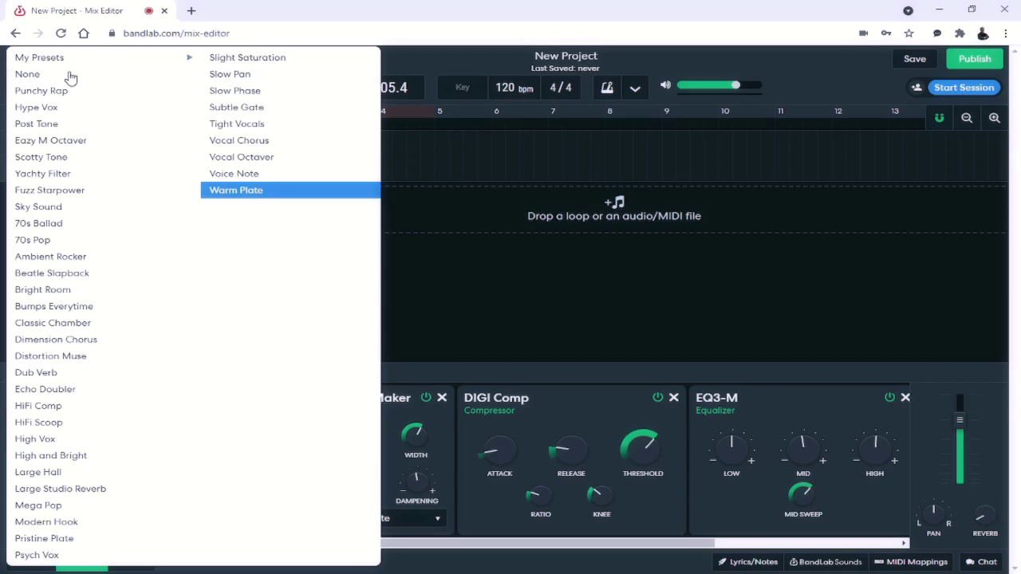
pyautogui.click(389, 481)
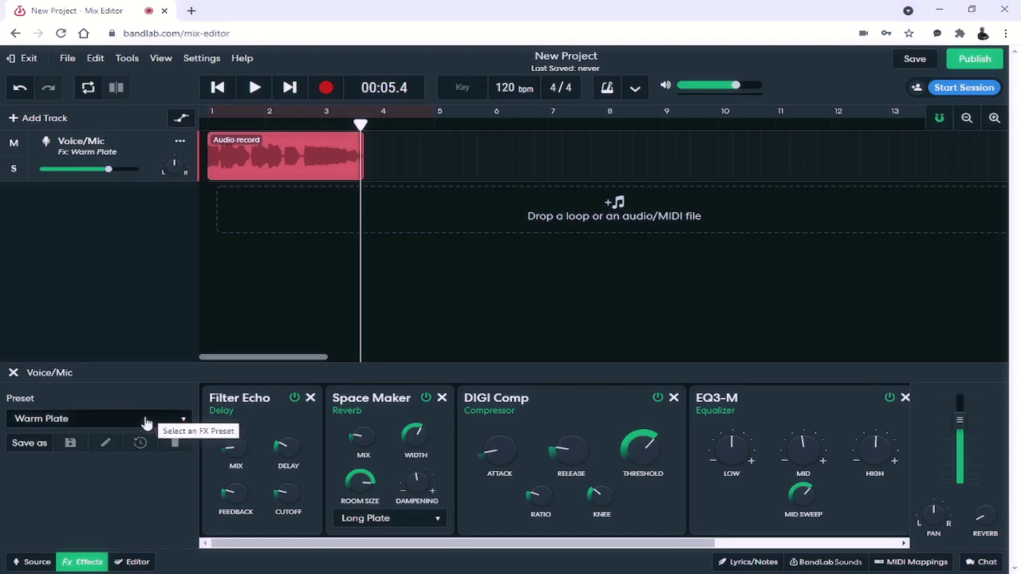
pyautogui.click(223, 88)
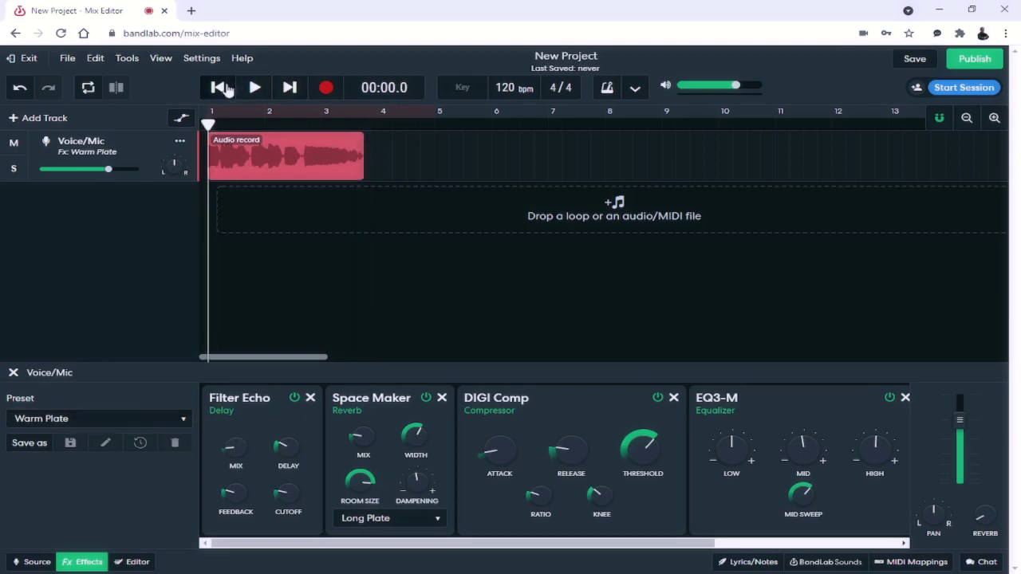
pyautogui.press('space')
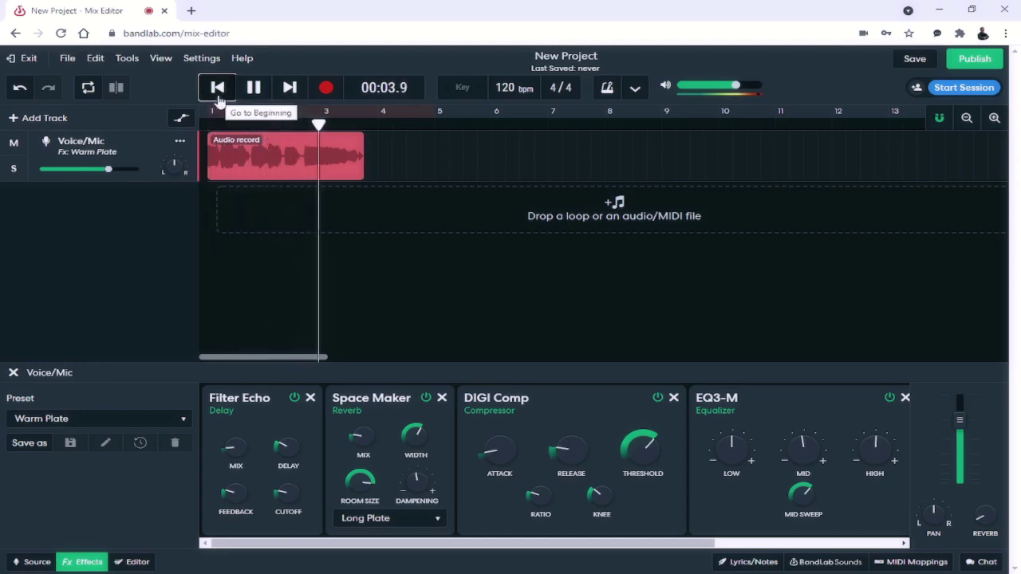
pyautogui.press('space')
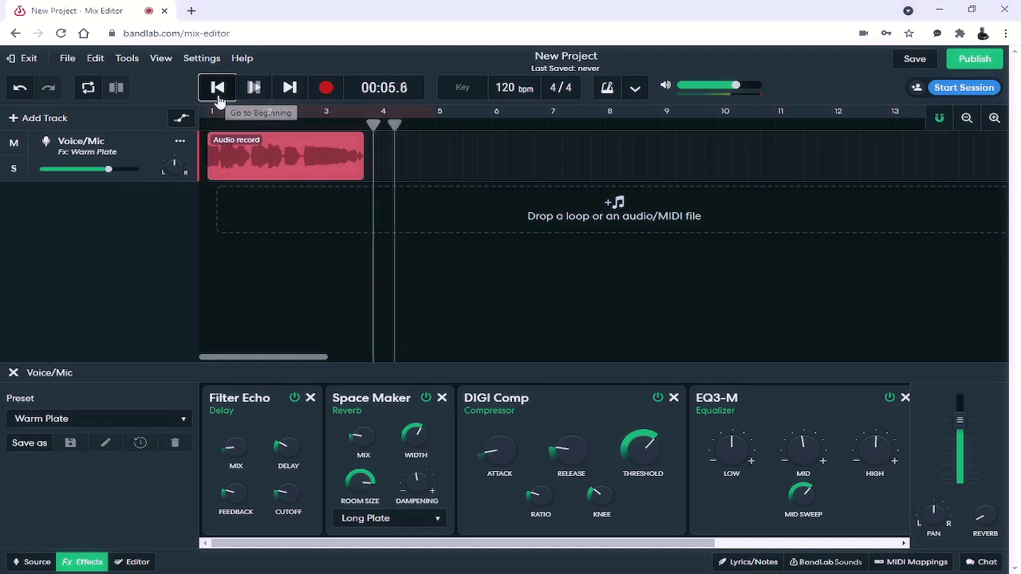
pyautogui.click(217, 88)
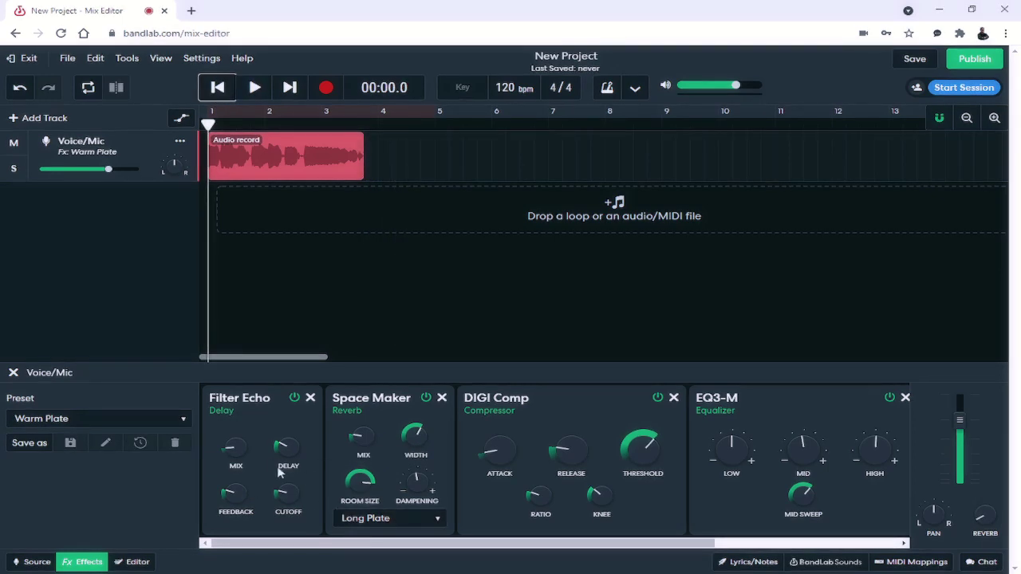
# Lower the echo mix to 40%, set delay to 363 ms, and switch reverb to Chamber.
pyautogui.moveTo(236, 450); pyautogui.dragTo(229, 393)
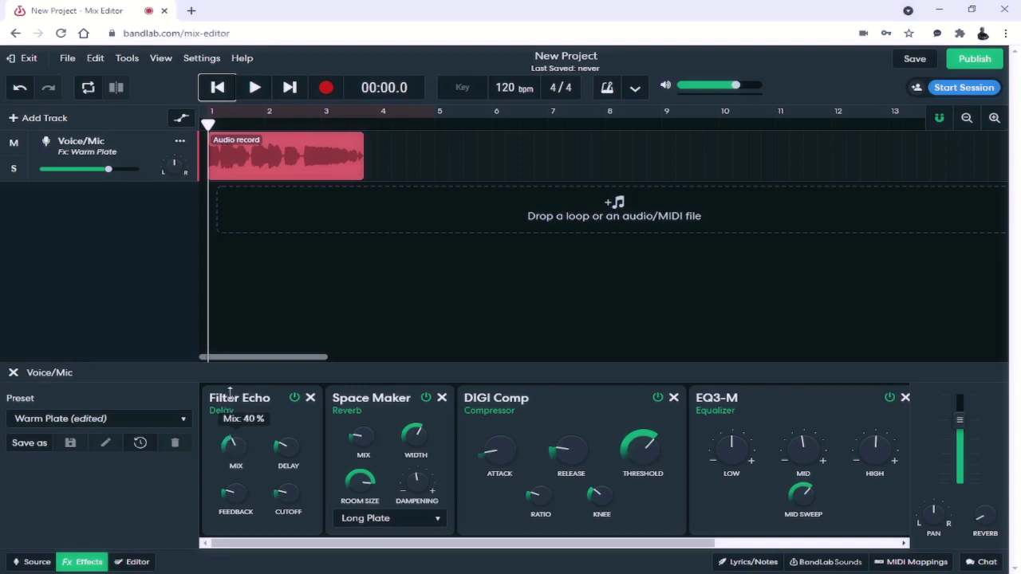
pyautogui.press('space')
pyautogui.press('space')
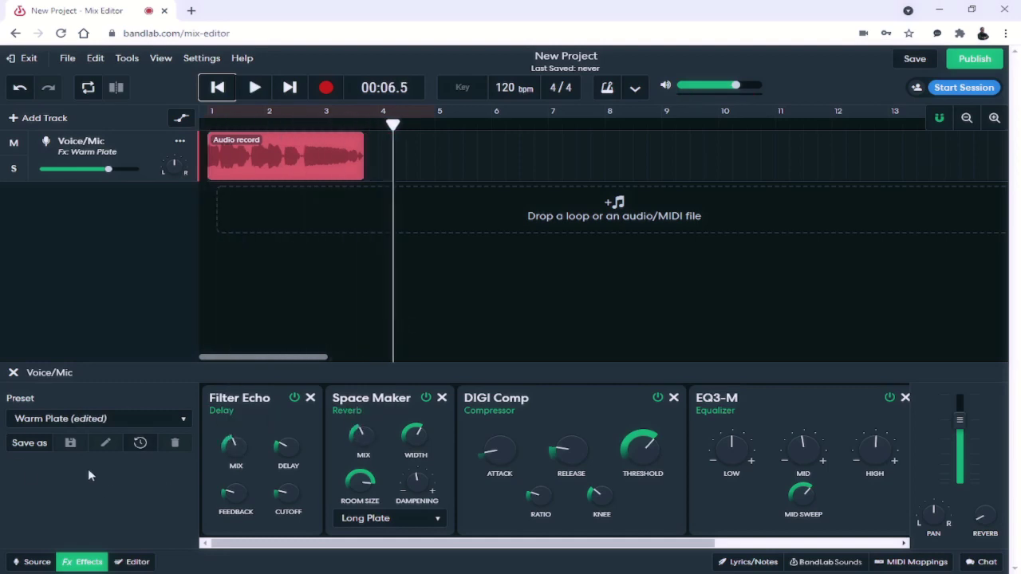
pyautogui.moveTo(286, 445); pyautogui.dragTo(287, 422)
pyautogui.click(218, 88)
pyautogui.press('space')
pyautogui.click(389, 517)
pyautogui.click(391, 417)
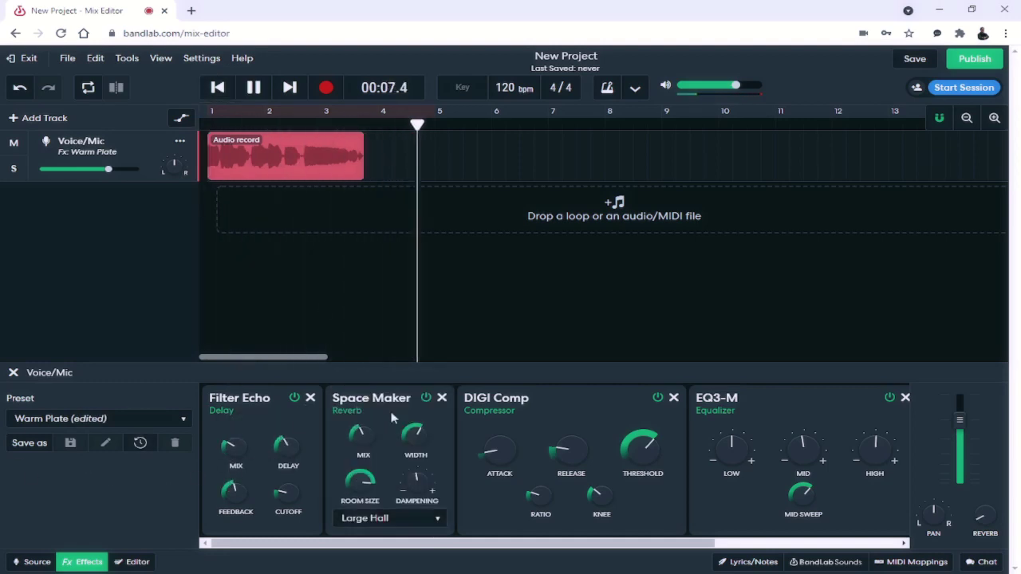
pyautogui.click(217, 88)
pyautogui.press('space')
pyautogui.click(389, 518)
pyautogui.click(363, 463)
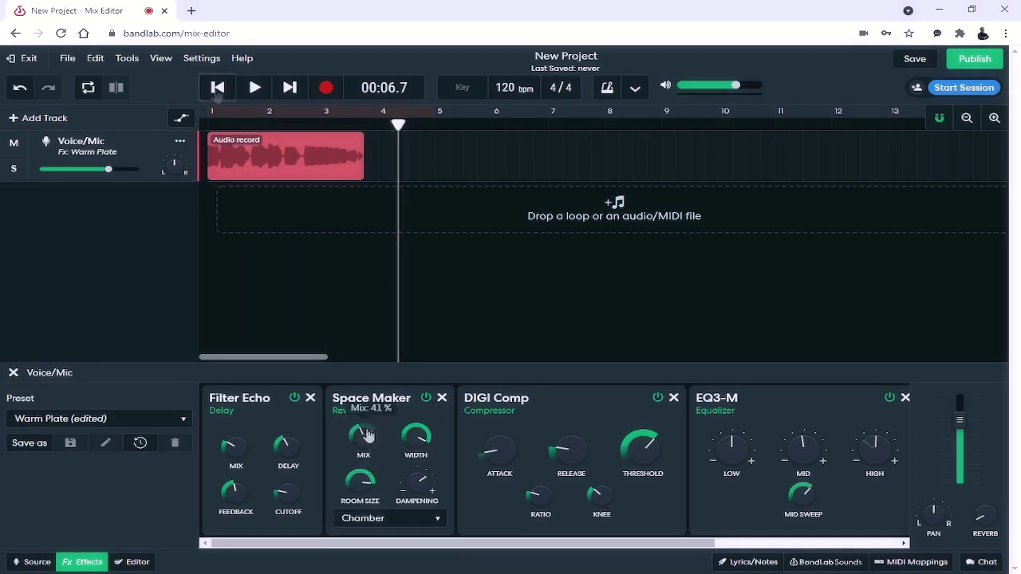
pyautogui.click(218, 87)
pyautogui.press('space')
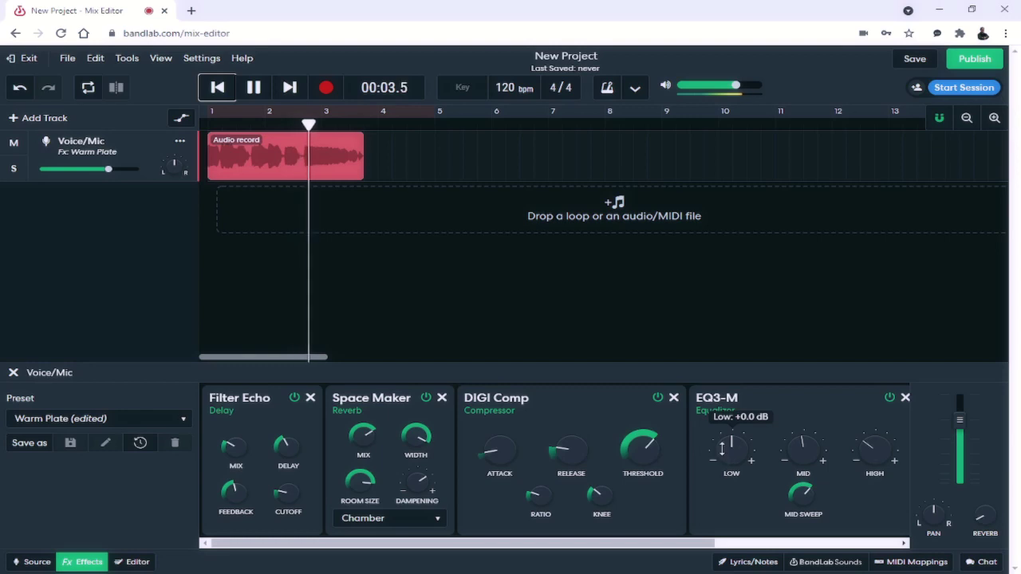
# Cut the EQ3-M low band to -12 dB and return the playhead to the start.
pyautogui.moveTo(722, 449); pyautogui.dragTo(725, 491)
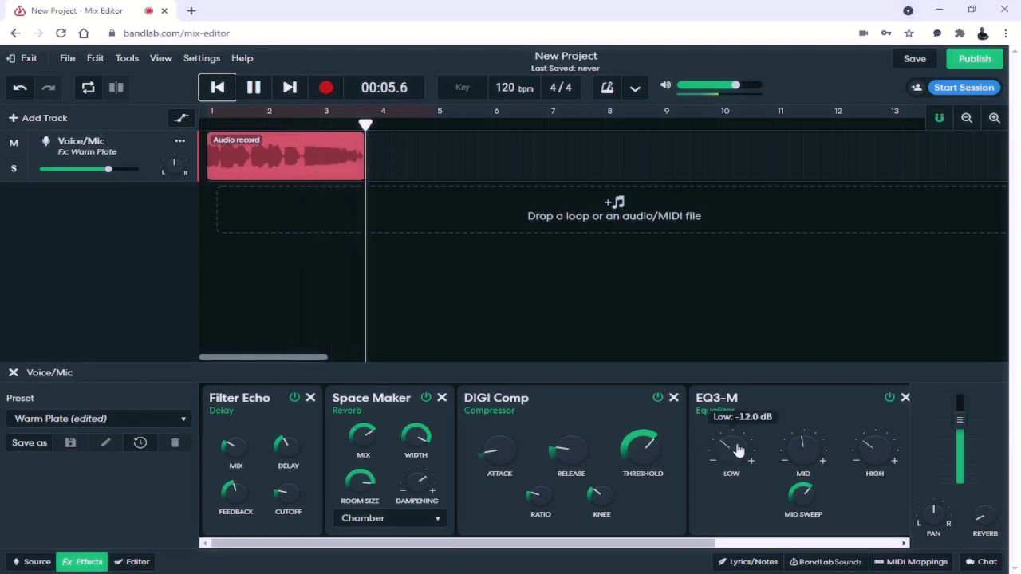
pyautogui.press('space')
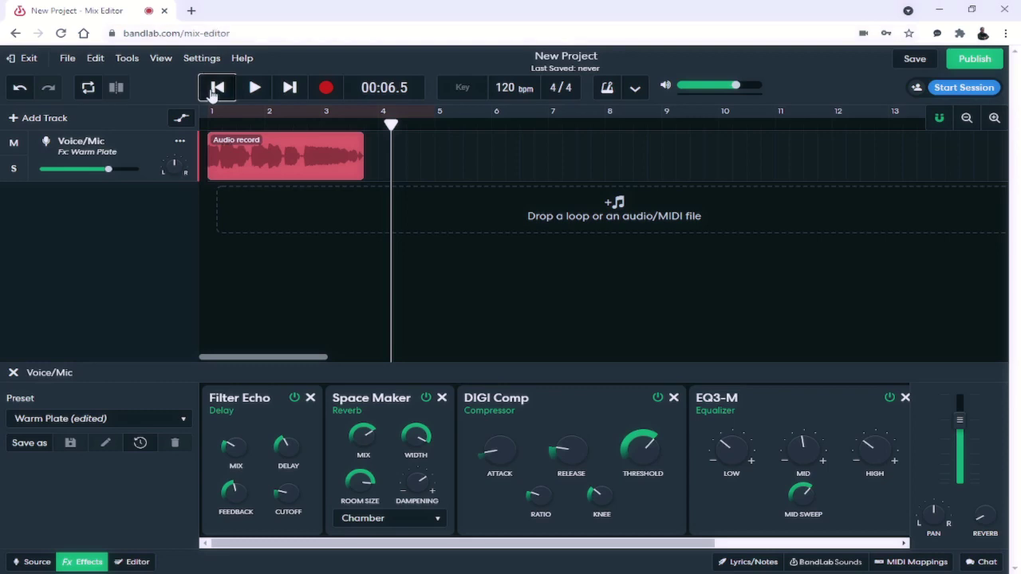
pyautogui.click(215, 89)
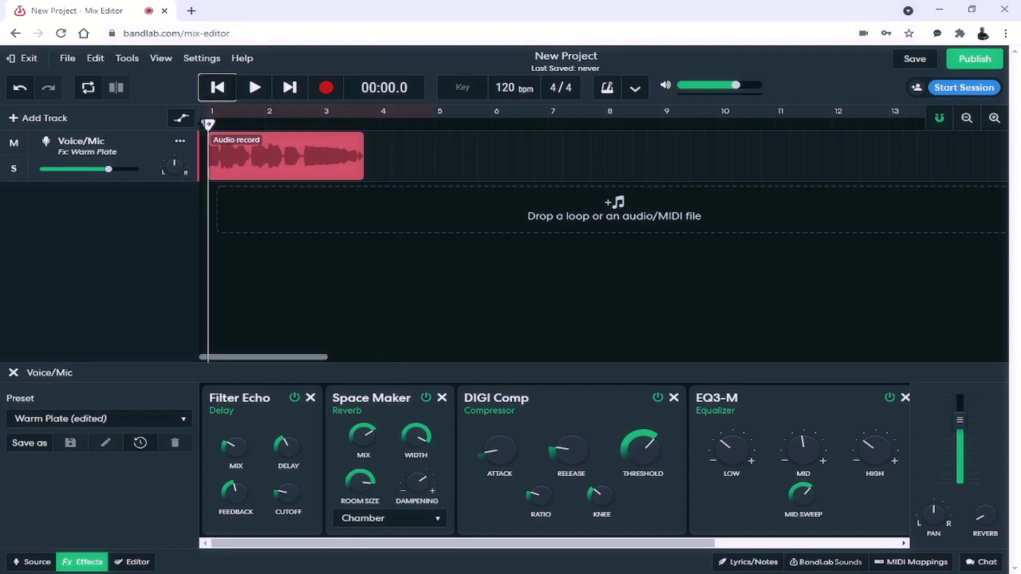
pyautogui.click(363, 155)
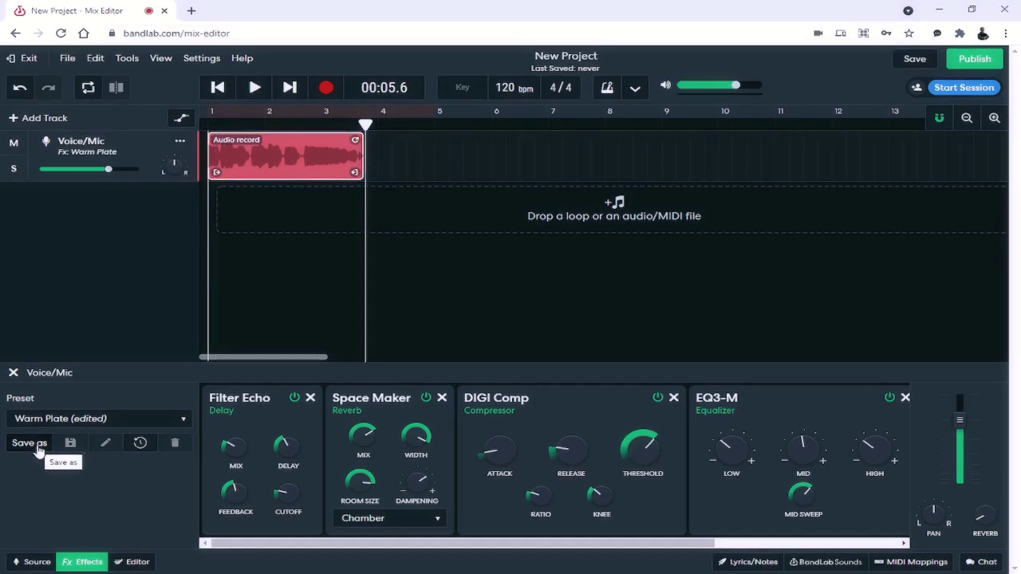
# Save the current effects chain as a new preset named 'Warm Plate DRAWN OUT'.
pyautogui.click(31, 443)
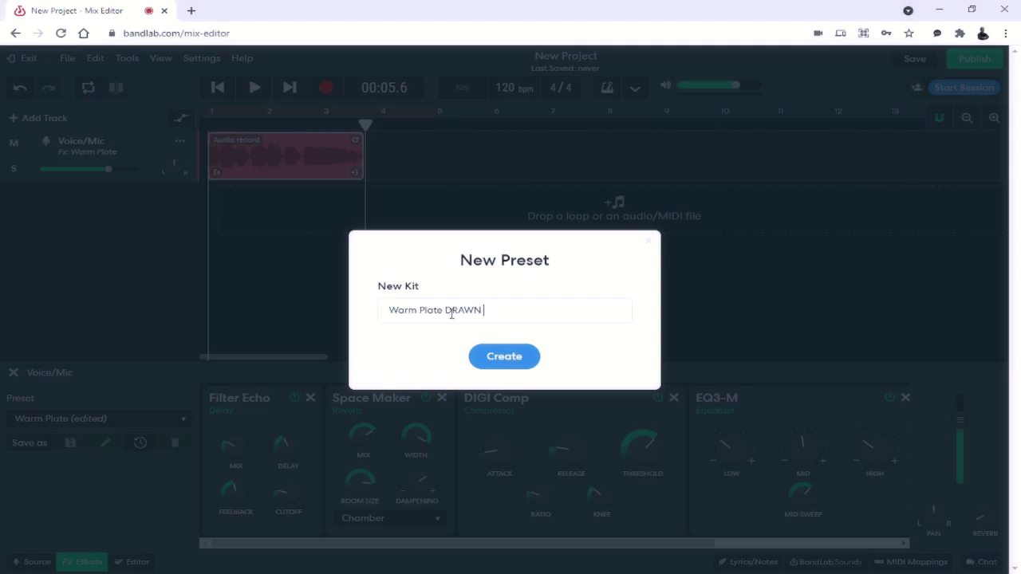
pyautogui.press('Return')
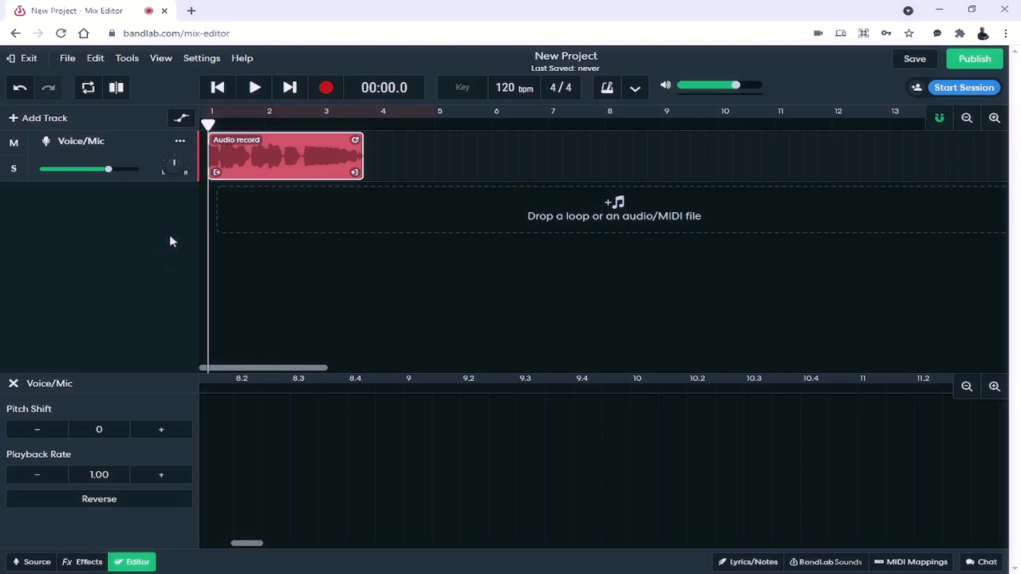
# Change the Voice/Mic track colour to blue, then freeze and unfreeze the track.
pyautogui.click(181, 141)
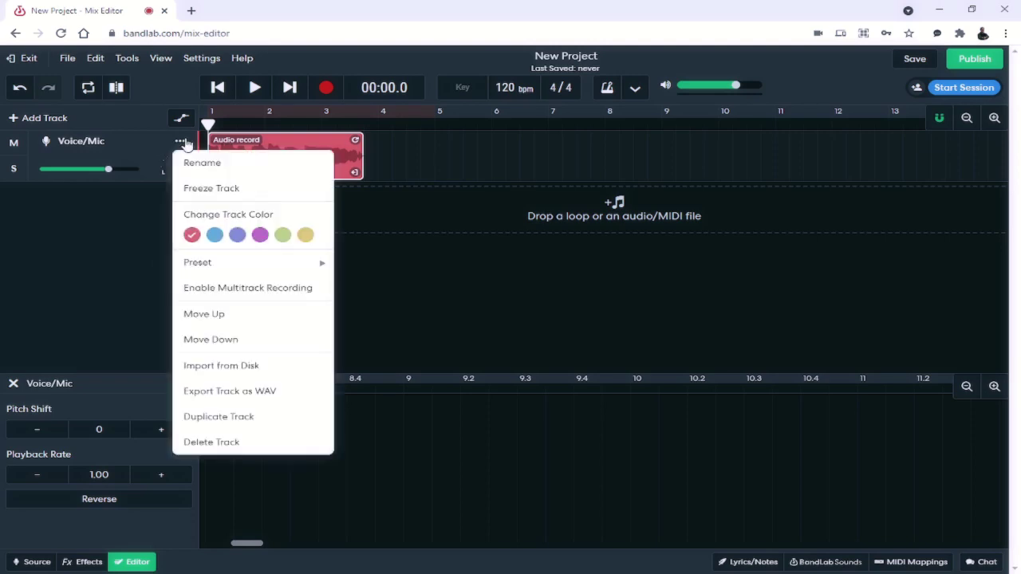
pyautogui.click(215, 236)
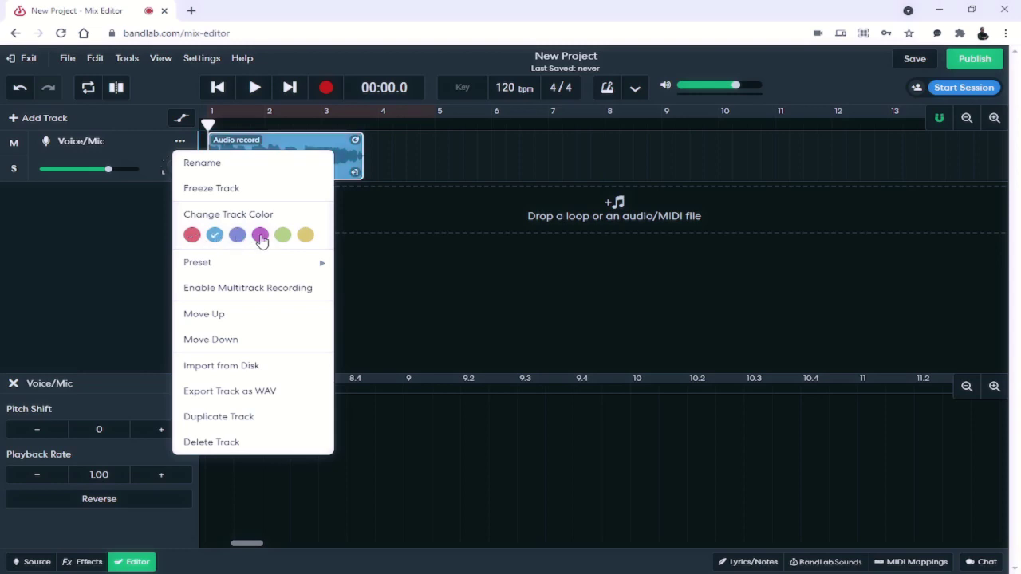
pyautogui.click(211, 197)
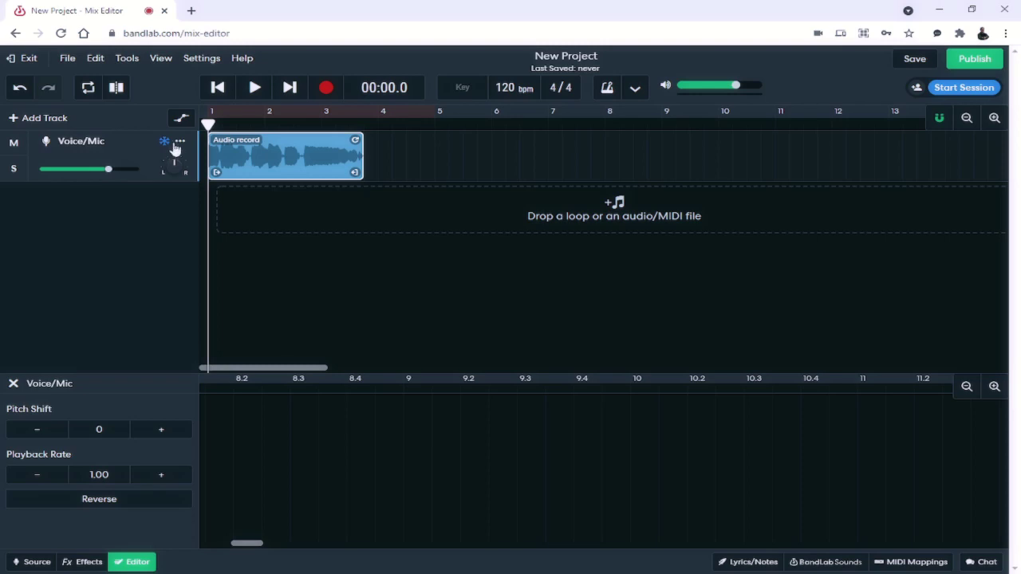
pyautogui.click(178, 142)
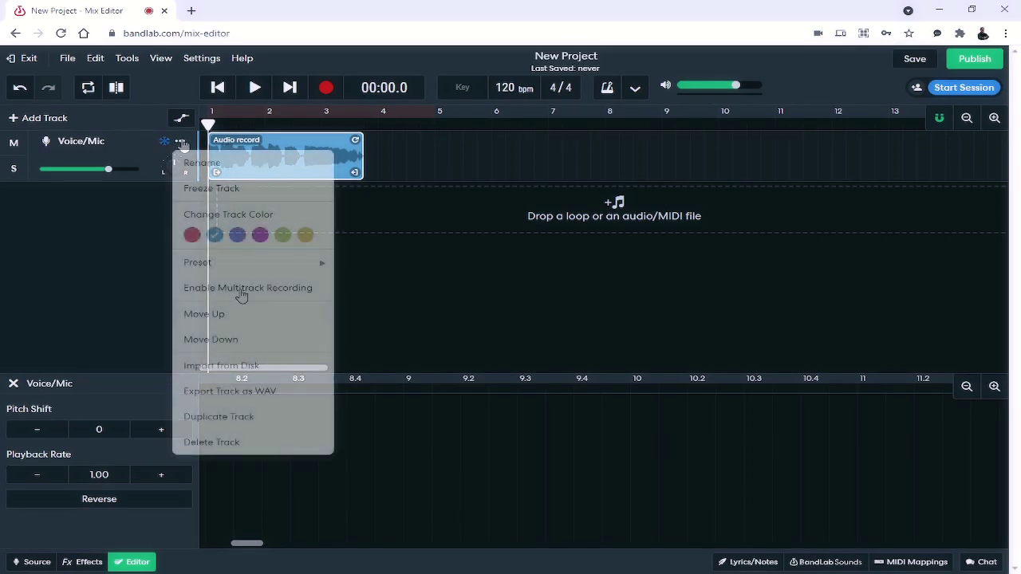
pyautogui.click(180, 143)
pyautogui.click(180, 144)
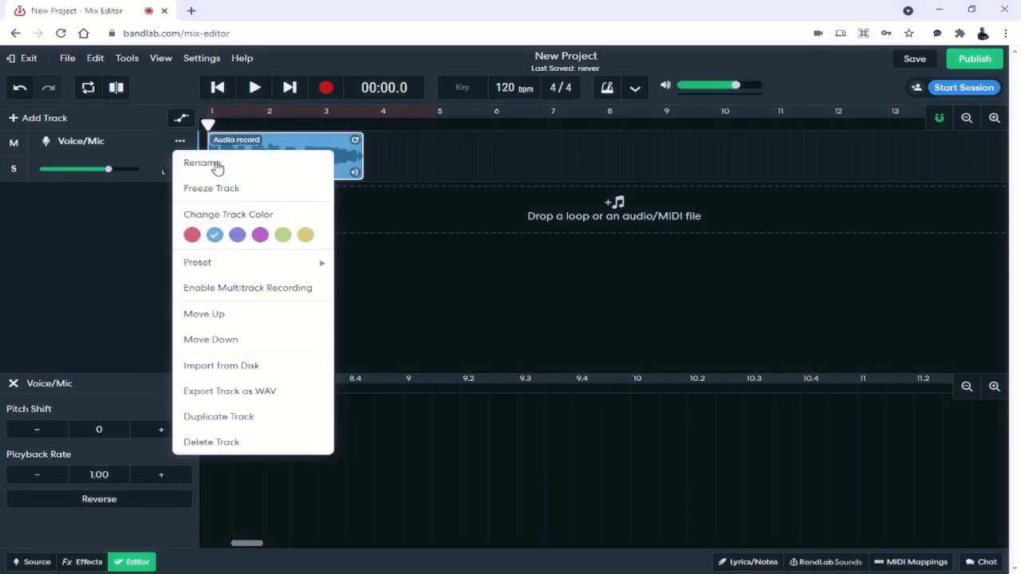
pyautogui.moveTo(253, 273)
# Rename the Voice/Mic track to 'Voicey'.
pyautogui.click(130, 249)
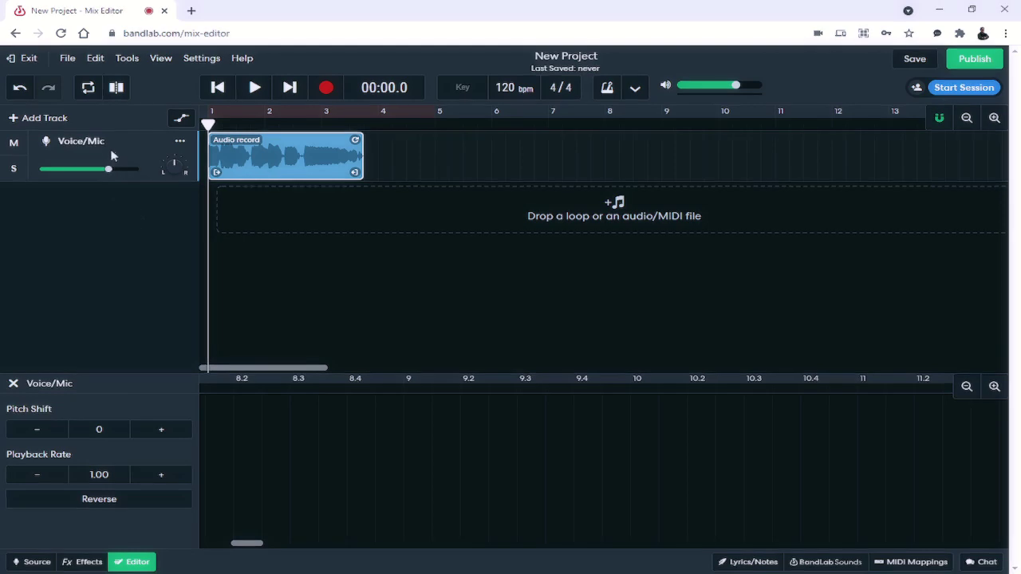
pyautogui.moveTo(113, 157); pyautogui.dragTo(93, 152)
pyautogui.doubleClick(96, 142)
pyautogui.click(102, 141)
pyautogui.press('BackSpace')
pyautogui.press('BackSpace')
pyautogui.press('BackSpace')
pyautogui.press('BackSpace')
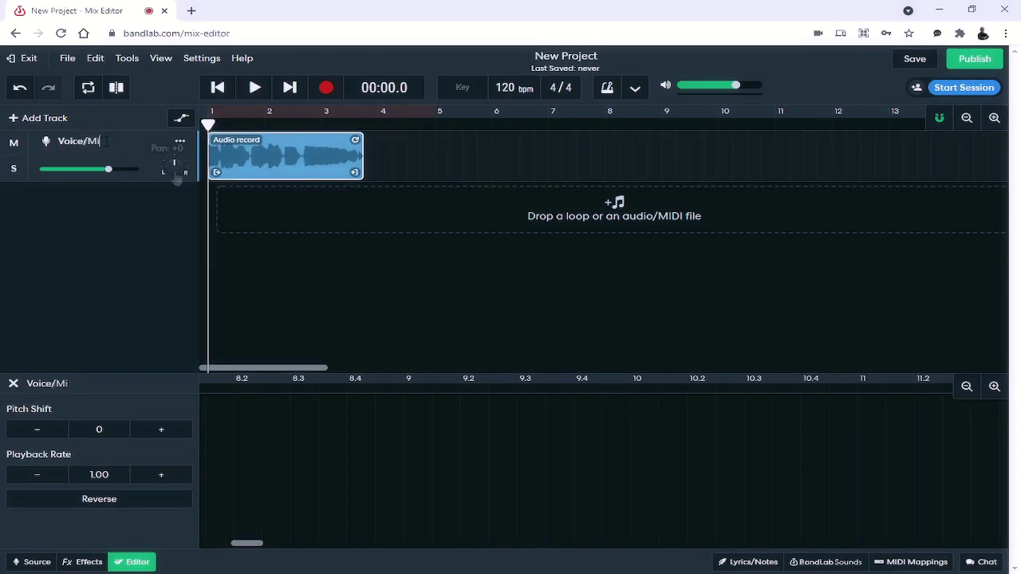
pyautogui.write('y')
# Reset the track volume to 0 dB and pan to centre, then mute the track.
pyautogui.moveTo(174, 165); pyautogui.dragTo(85, 174)
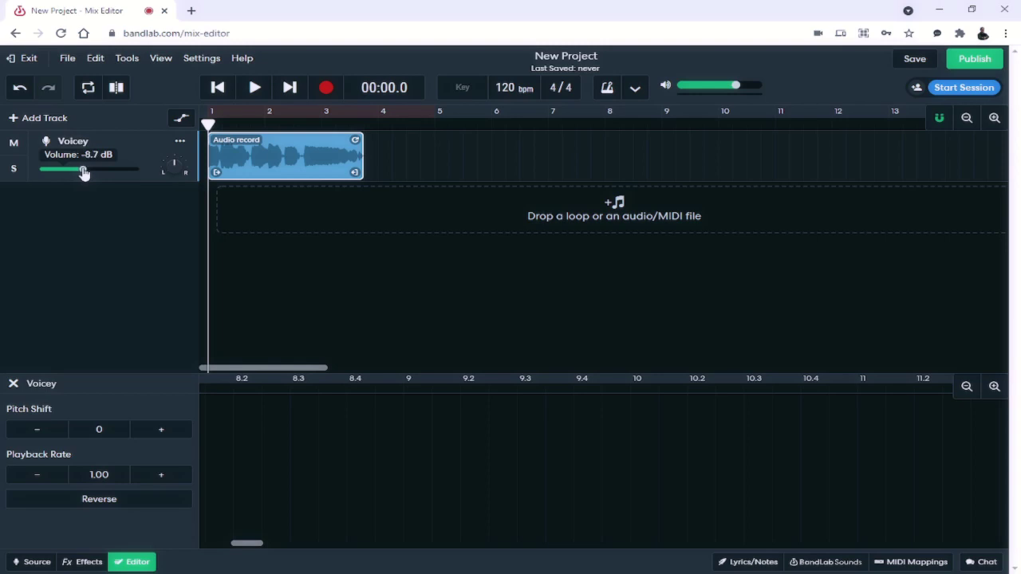
pyautogui.doubleClick(76, 172)
pyautogui.moveTo(177, 172)
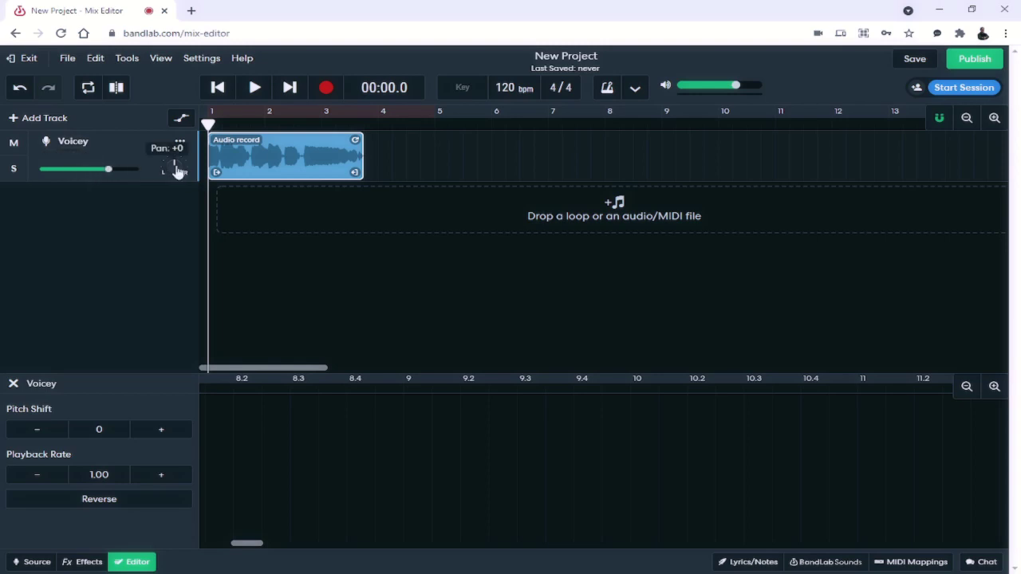
pyautogui.moveTo(178, 172); pyautogui.dragTo(163, 189)
pyautogui.doubleClick(177, 171)
pyautogui.click(14, 145)
# Unmute and solo the track, show its volume automation, and play a -14.0 dB dip at the middle point.
pyautogui.click(14, 144)
pyautogui.click(15, 171)
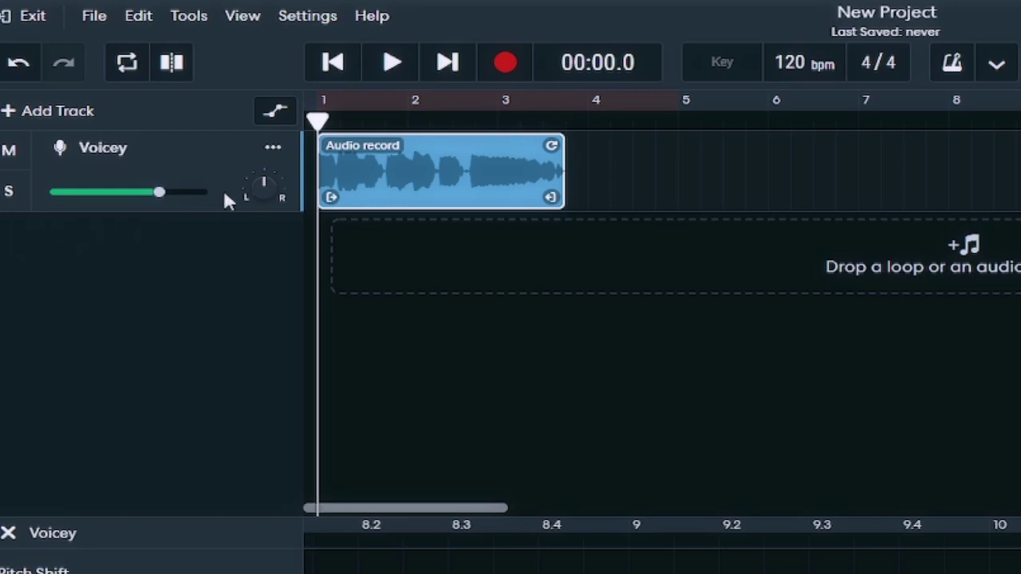
pyautogui.click(273, 113)
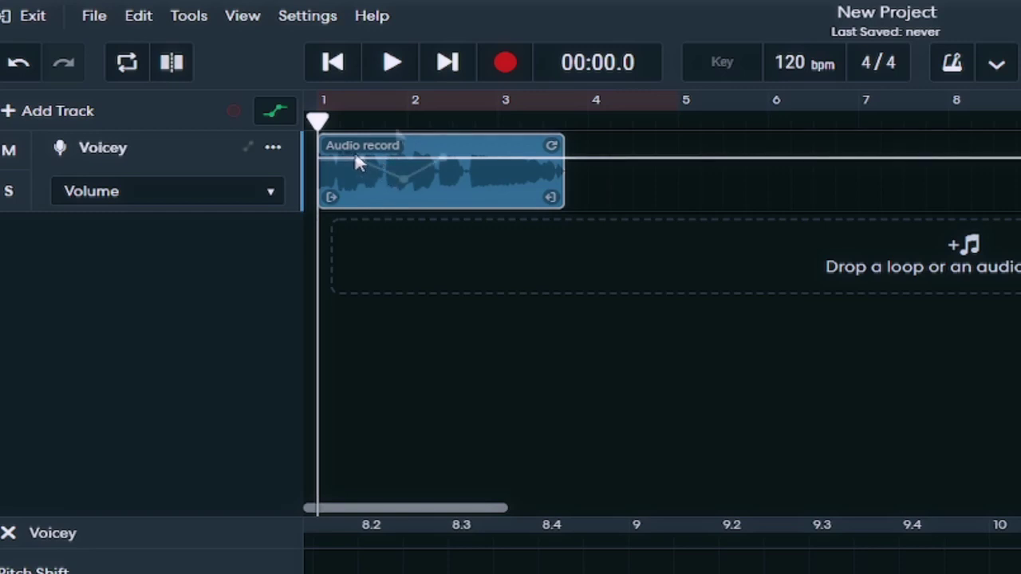
pyautogui.click(391, 63)
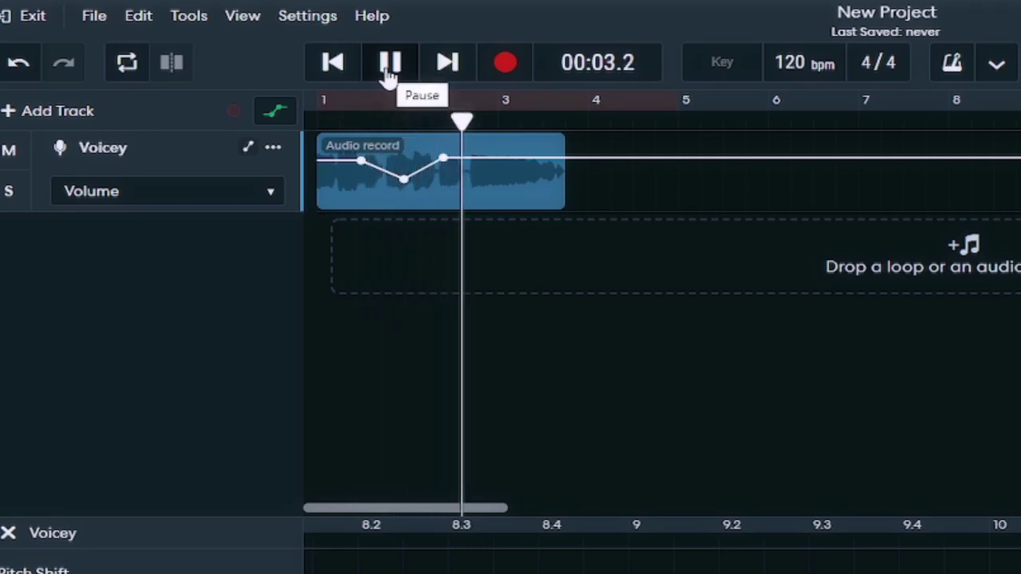
pyautogui.moveTo(403, 180); pyautogui.dragTo(401, 199)
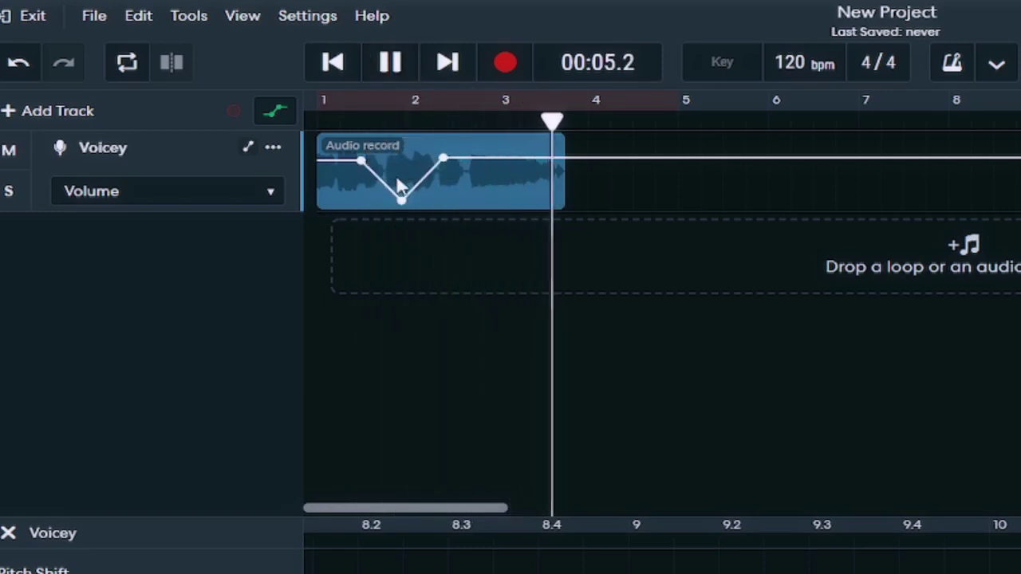
pyautogui.click(333, 63)
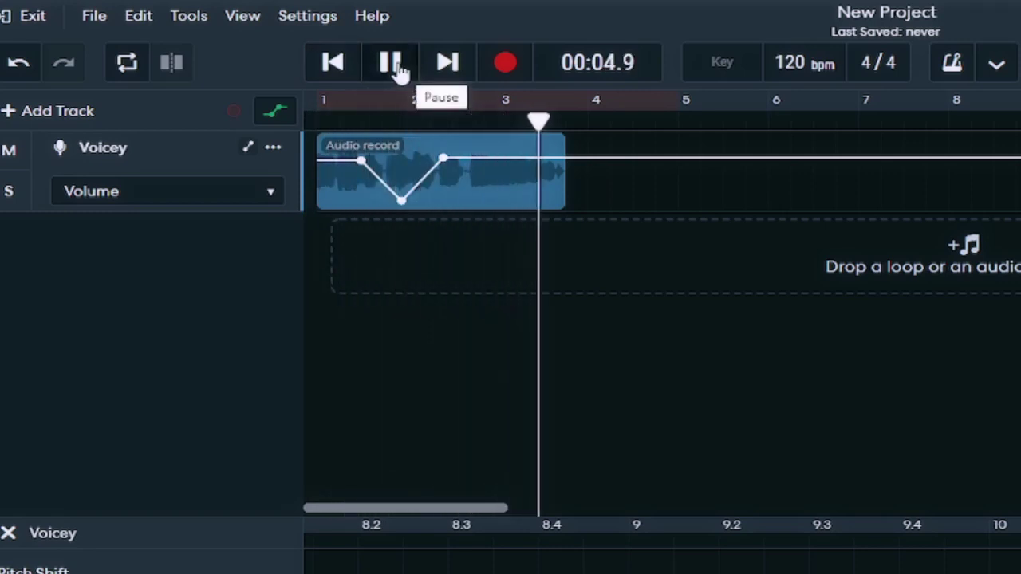
pyautogui.click(397, 68)
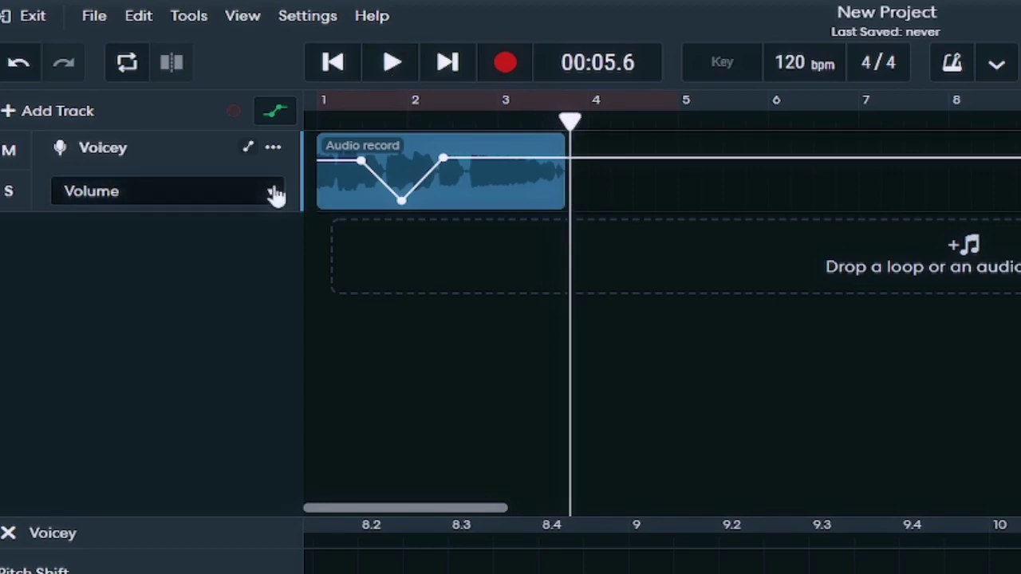
# Switch the automation lane to Pan and back to Volume, then reset the volume automation to flat.
pyautogui.click(275, 193)
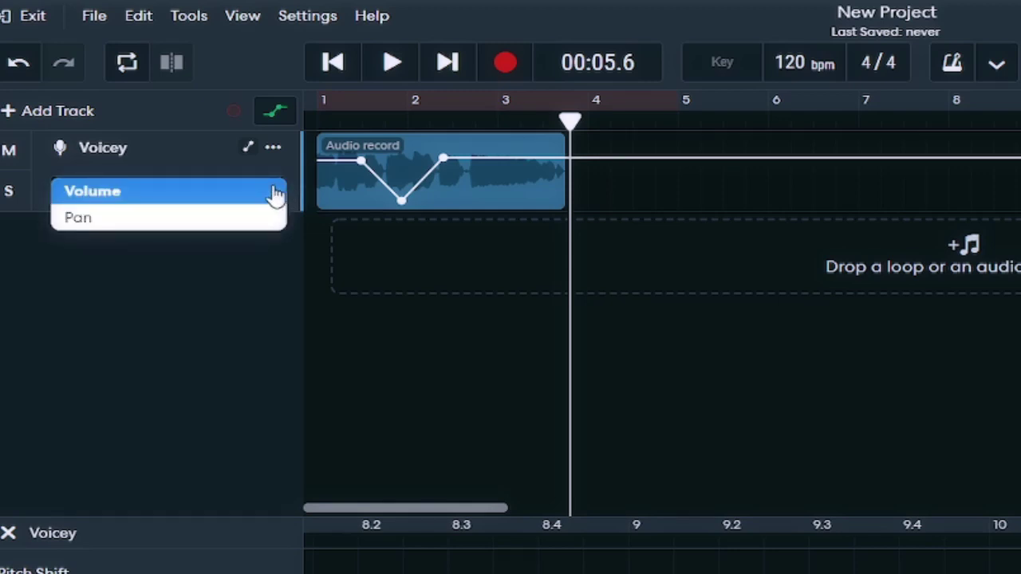
pyautogui.click(231, 217)
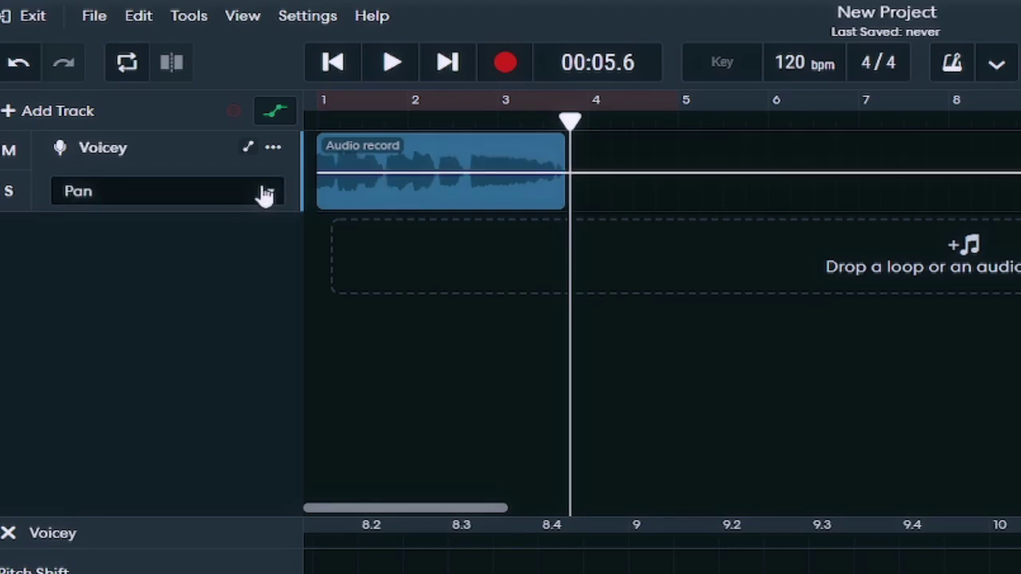
pyautogui.click(265, 193)
pyautogui.click(229, 165)
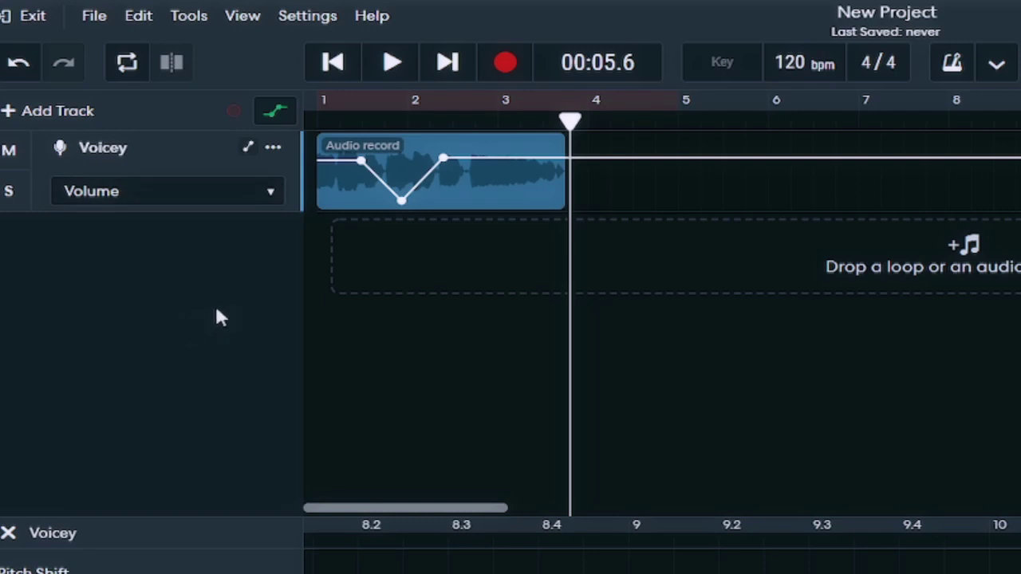
pyautogui.rightClick(453, 156)
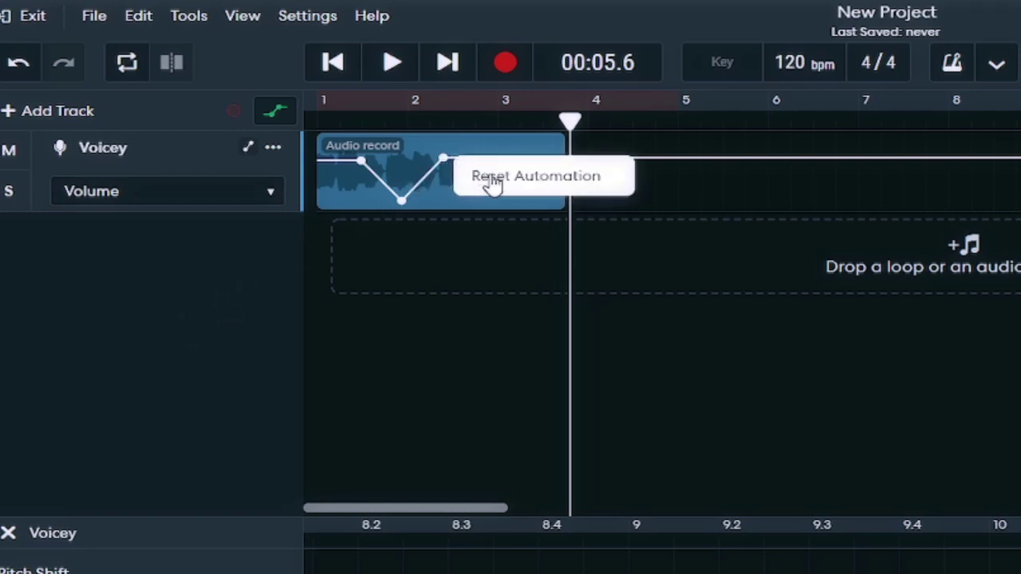
pyautogui.click(520, 177)
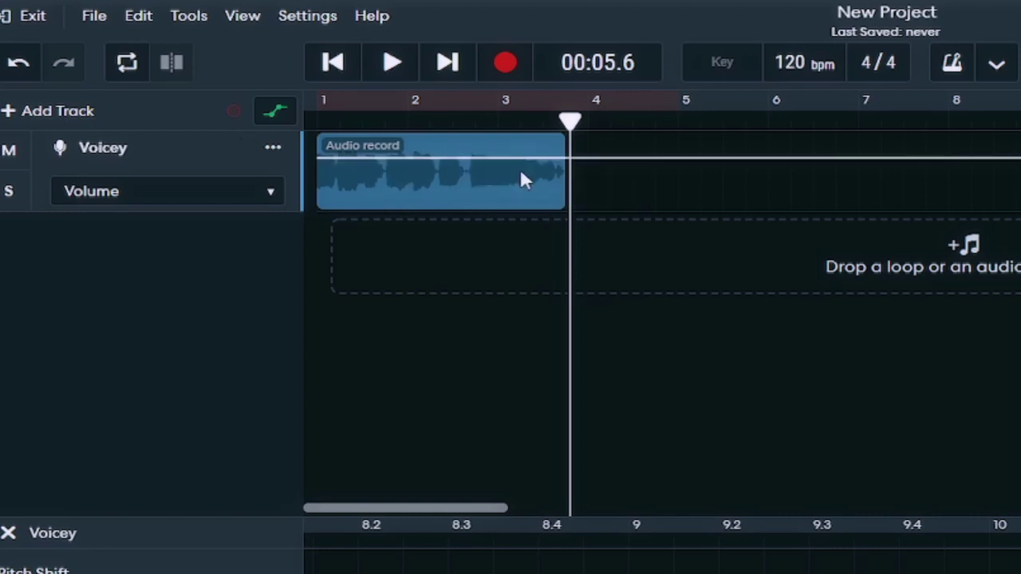
pyautogui.press('Home')
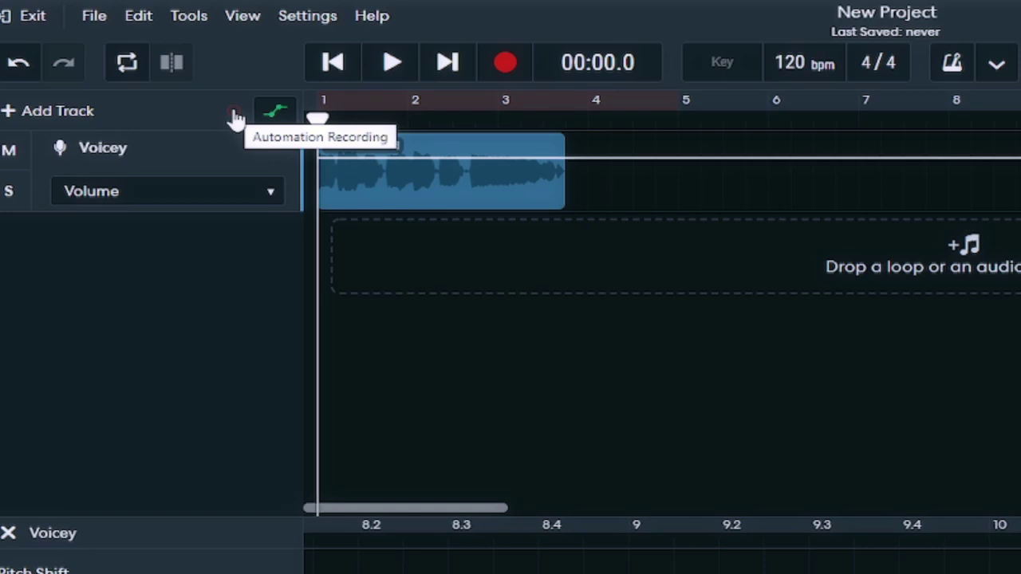
# Arm automation recording, record a fader ride on Voicey's volume during playback, then stop.
pyautogui.click(233, 113)
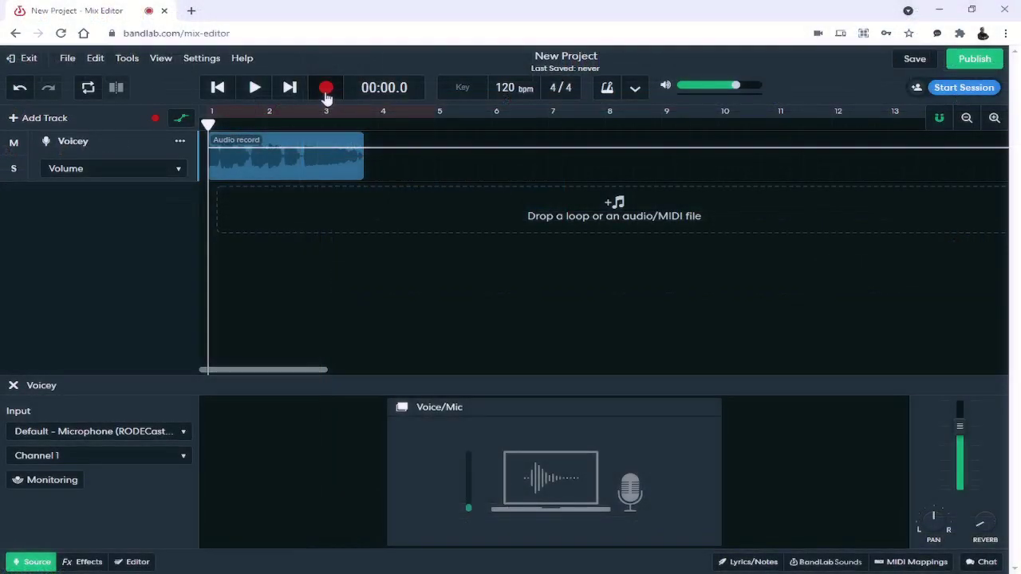
pyautogui.click(326, 88)
pyautogui.moveTo(963, 434)
pyautogui.mouseDown()
pyautogui.moveTo(962, 459)
pyautogui.moveTo(961, 429)
pyautogui.moveTo(961, 447)
pyautogui.moveTo(987, 445)
pyautogui.mouseUp()
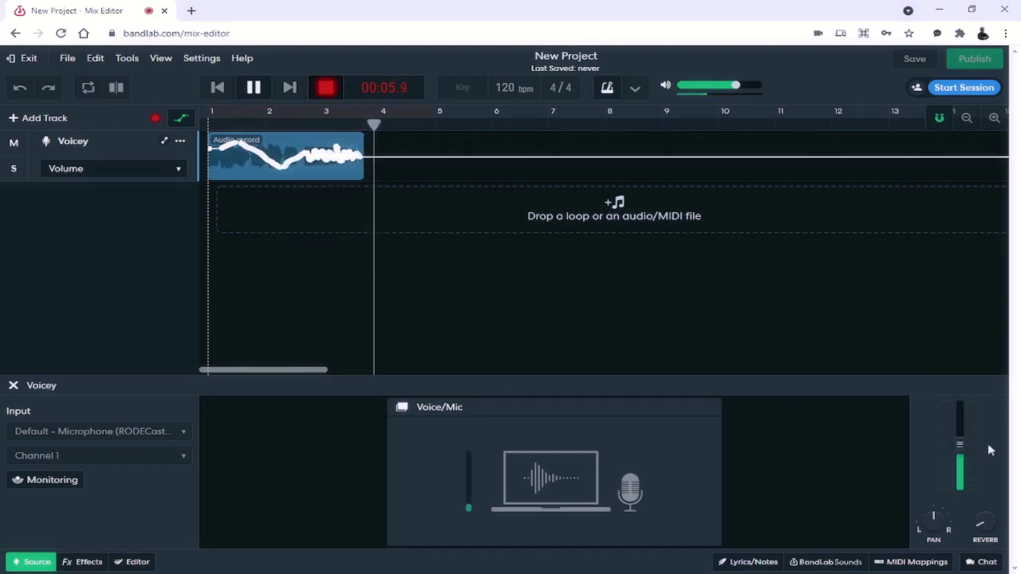
pyautogui.press('space')
pyautogui.press('space')
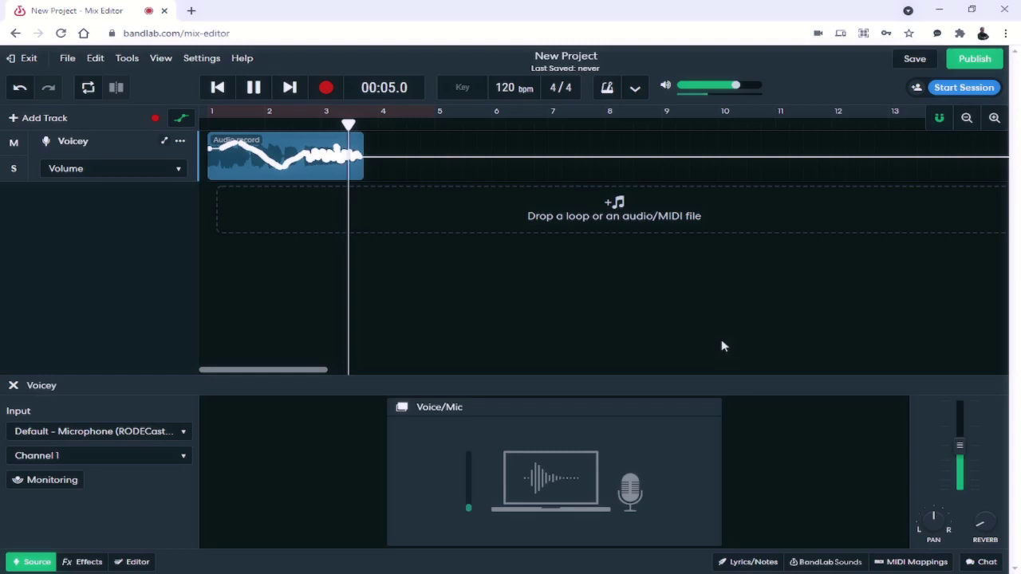
pyautogui.press('space')
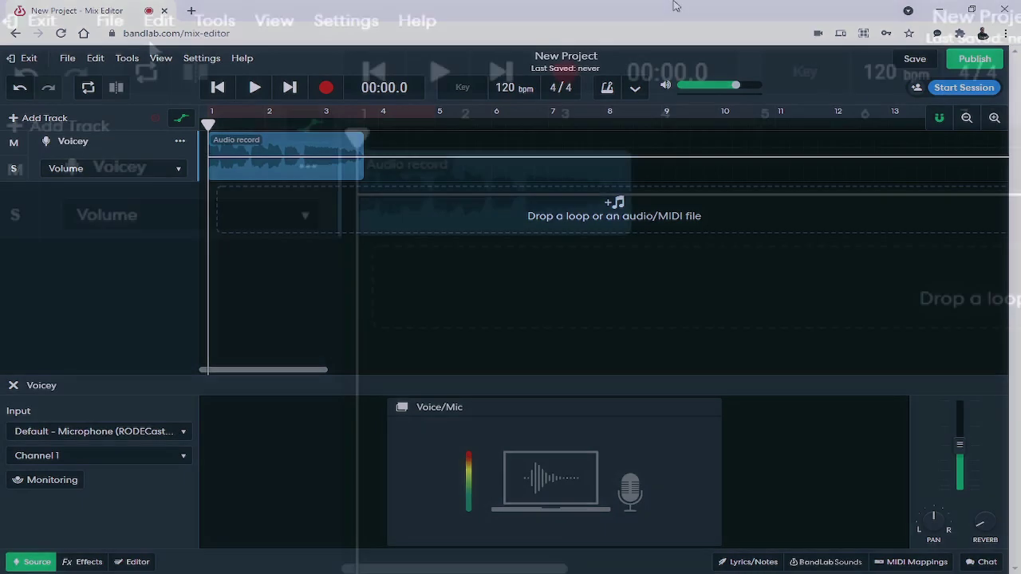
# Look through the File, Edit and Tools menus, then switch on Cycle looping from Tools.
pyautogui.click(70, 61)
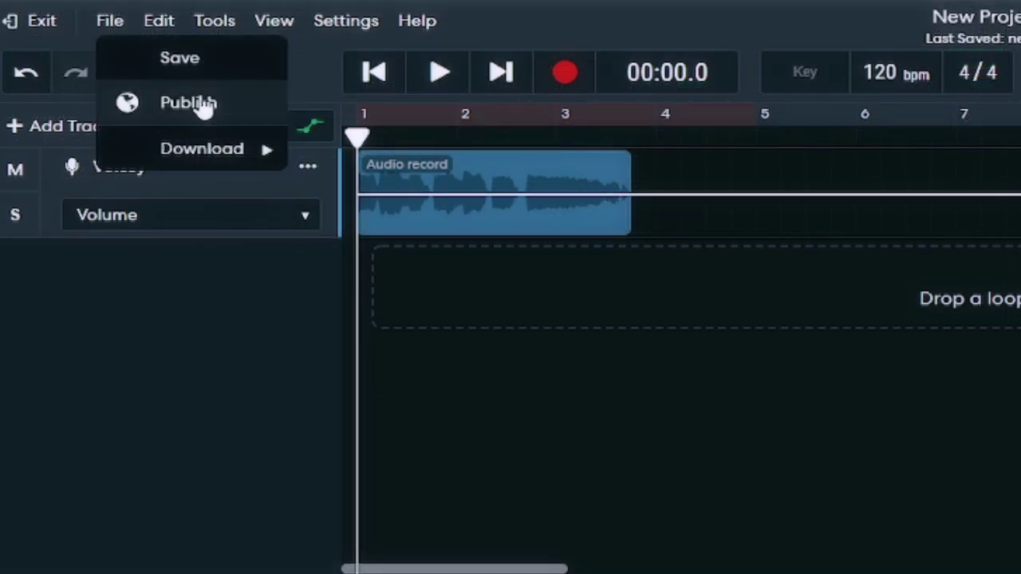
pyautogui.moveTo(227, 159)
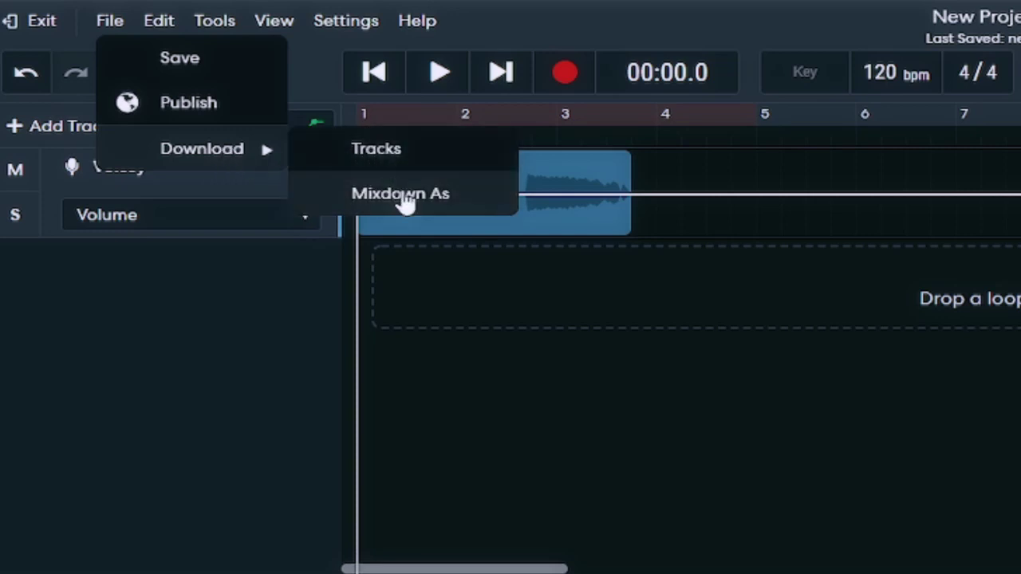
pyautogui.click(159, 32)
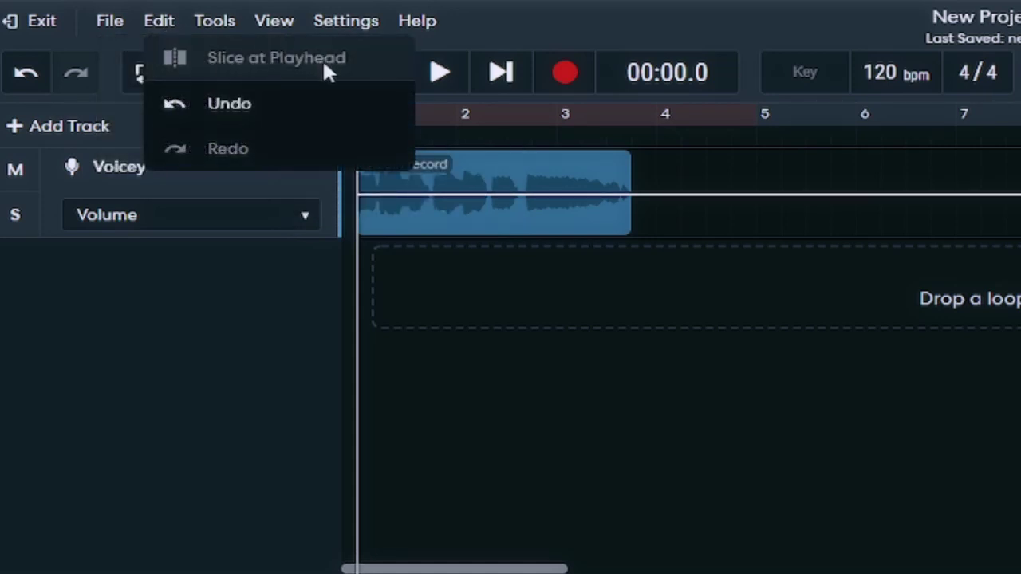
pyautogui.click(218, 24)
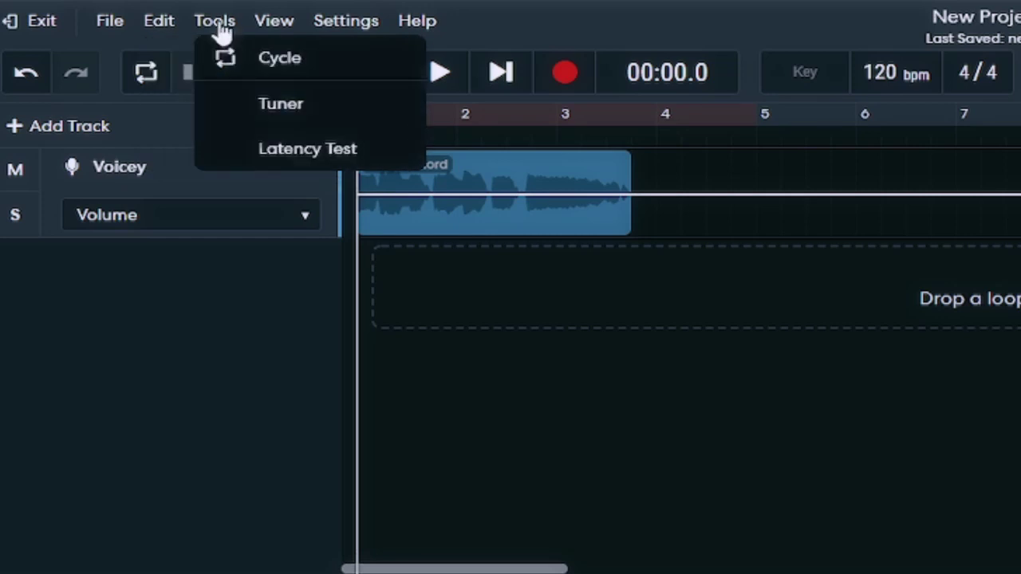
pyautogui.click(329, 74)
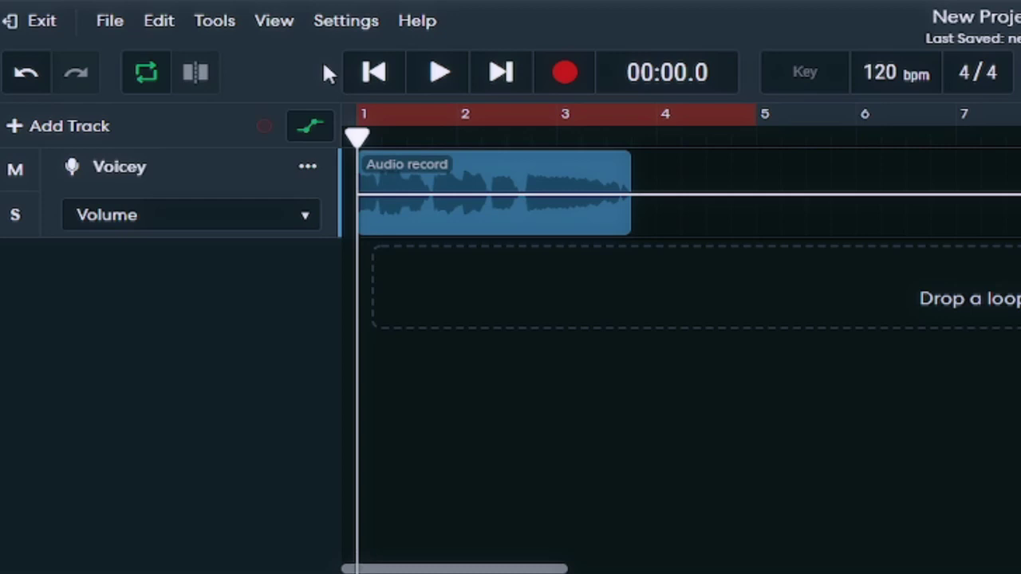
# Pull the loop end back to about bar 3.6, play and pause it, then turn Cycle off.
pyautogui.moveTo(762, 120); pyautogui.dragTo(631, 135)
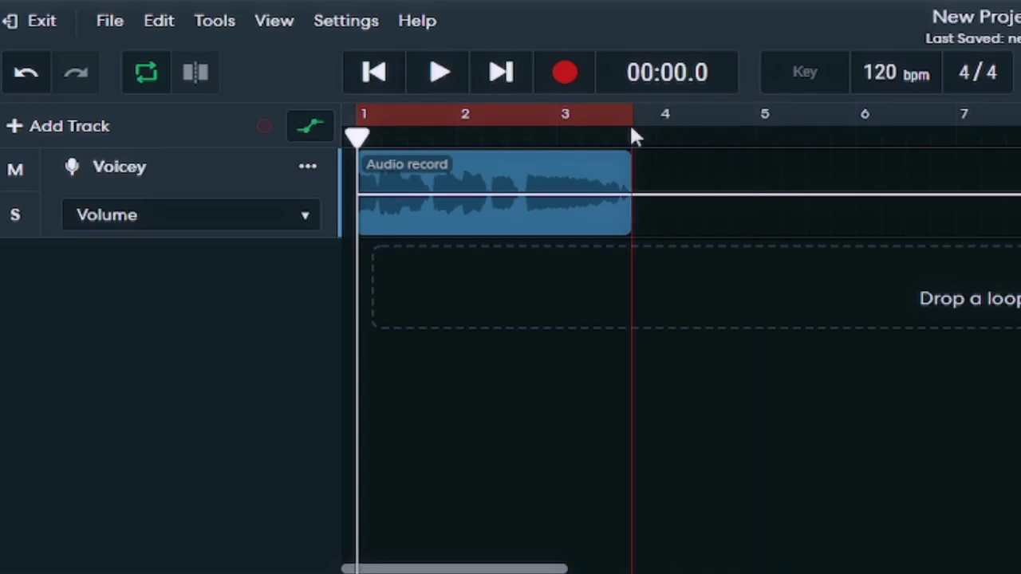
pyautogui.click(440, 72)
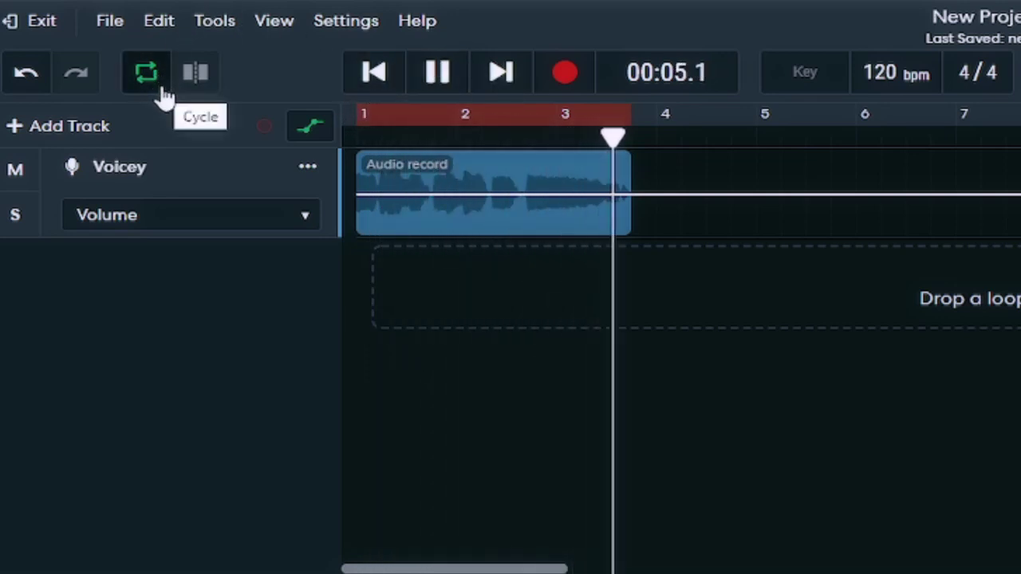
pyautogui.click(438, 74)
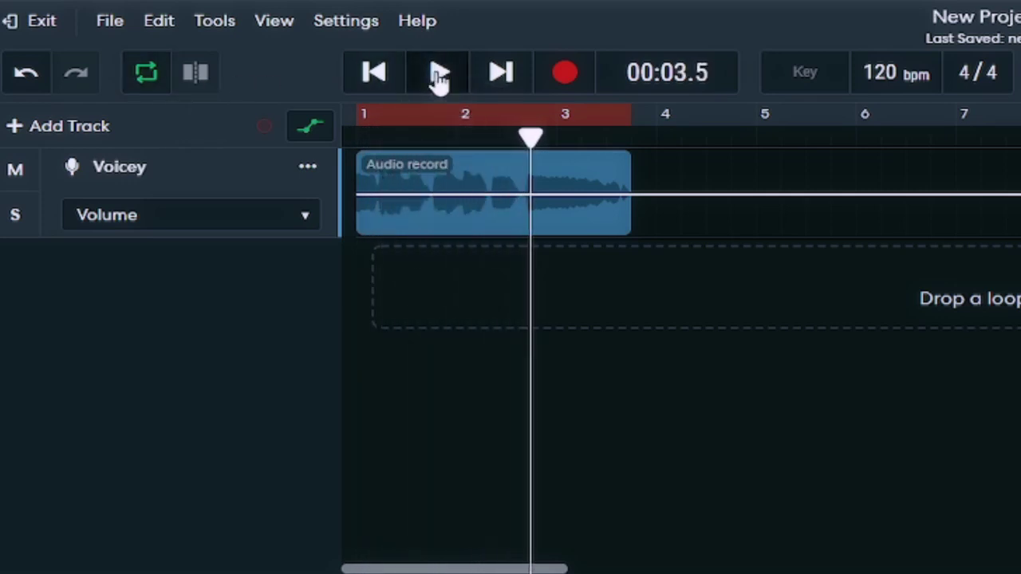
pyautogui.click(153, 86)
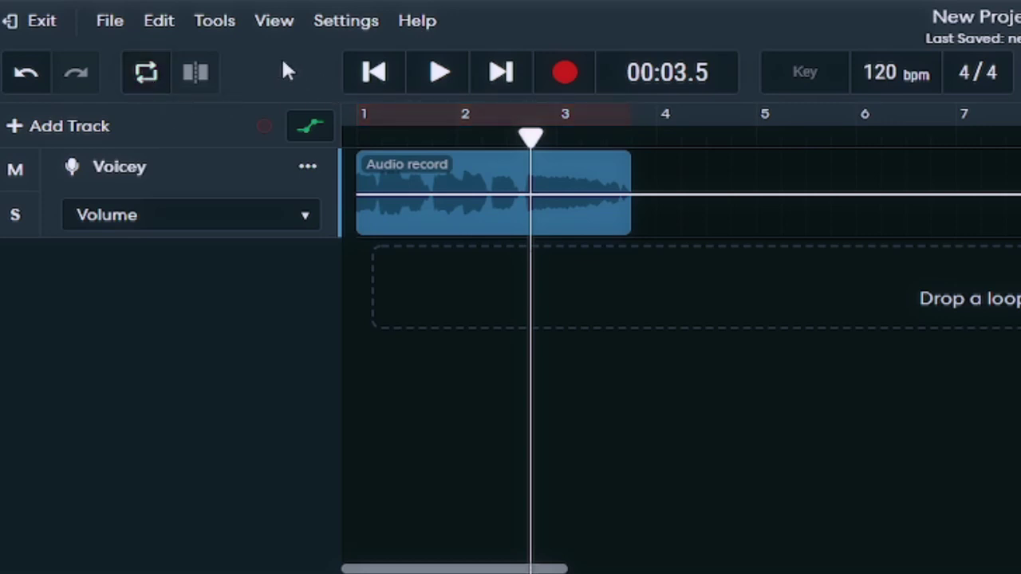
pyautogui.click(214, 24)
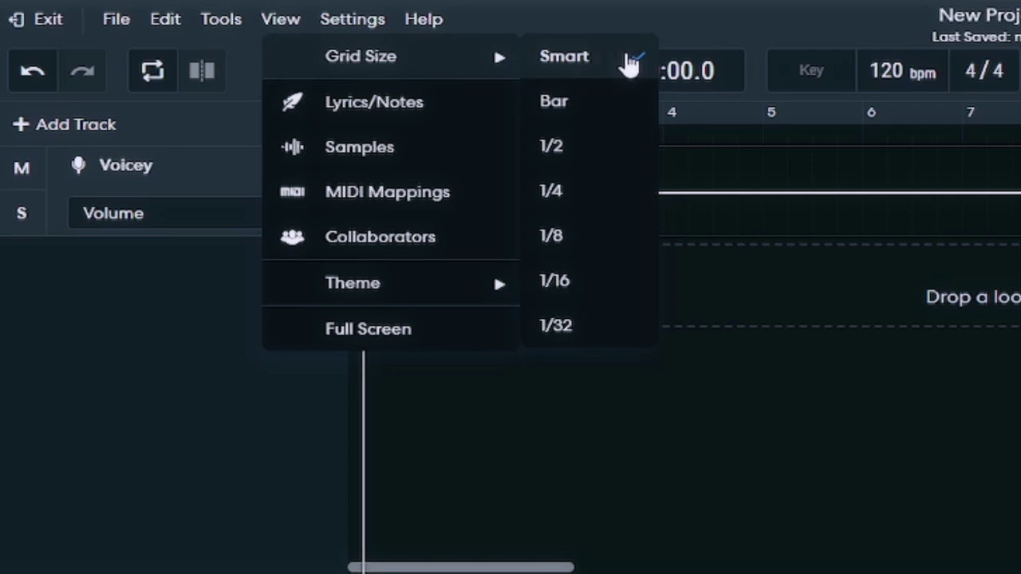
# Step the grid size through Bar, 1/2, 1/4, 1/8, 1/16 and 1/32, then back to Smart.
pyautogui.click(606, 111)
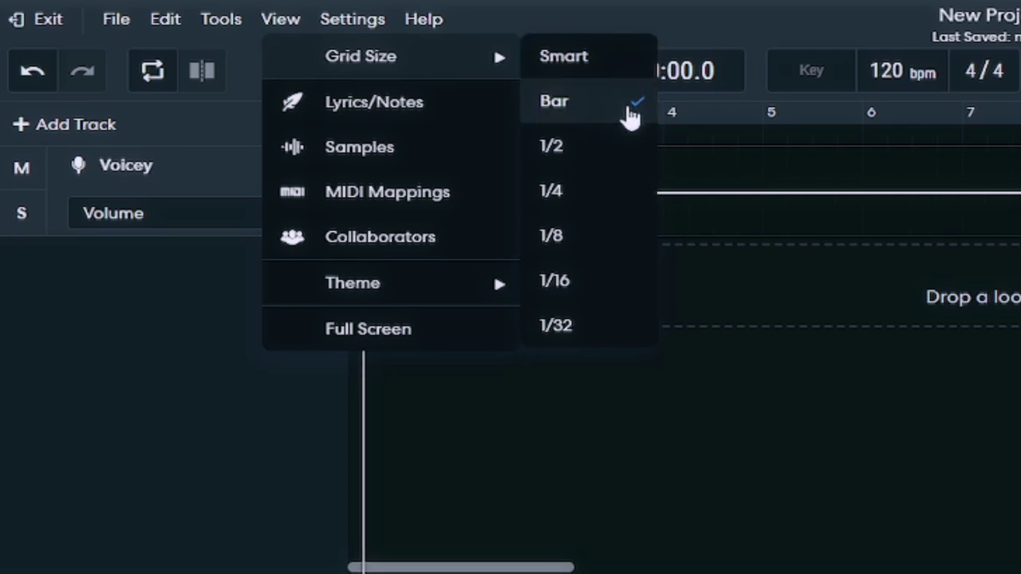
pyautogui.click(610, 151)
pyautogui.click(614, 196)
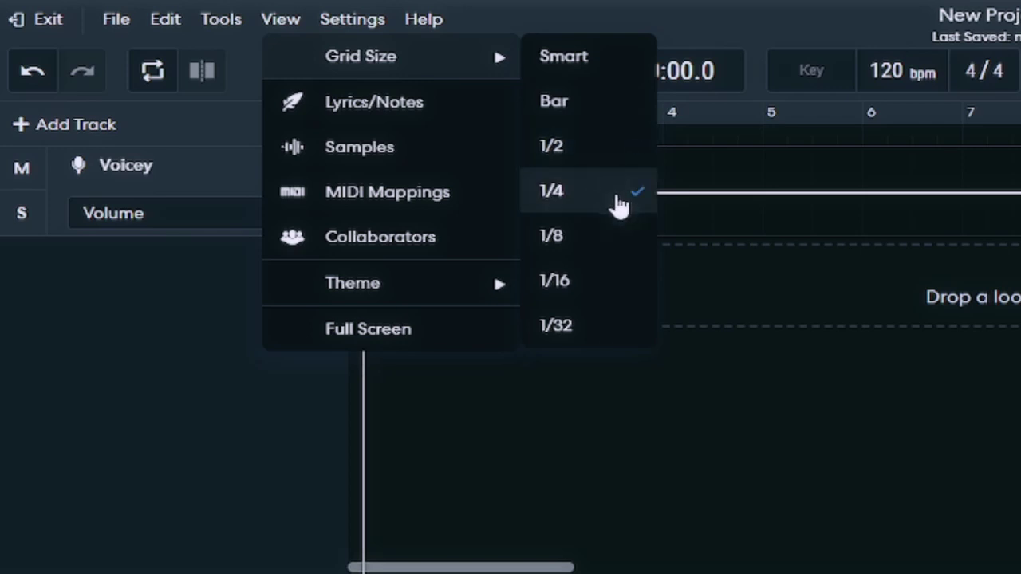
pyautogui.click(610, 239)
pyautogui.click(615, 285)
pyautogui.click(619, 315)
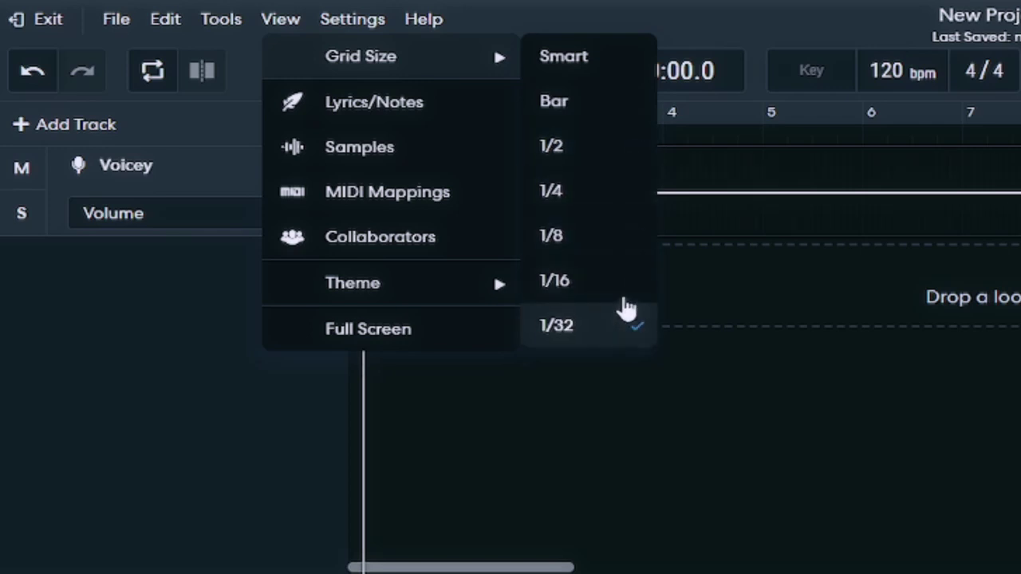
pyautogui.click(591, 56)
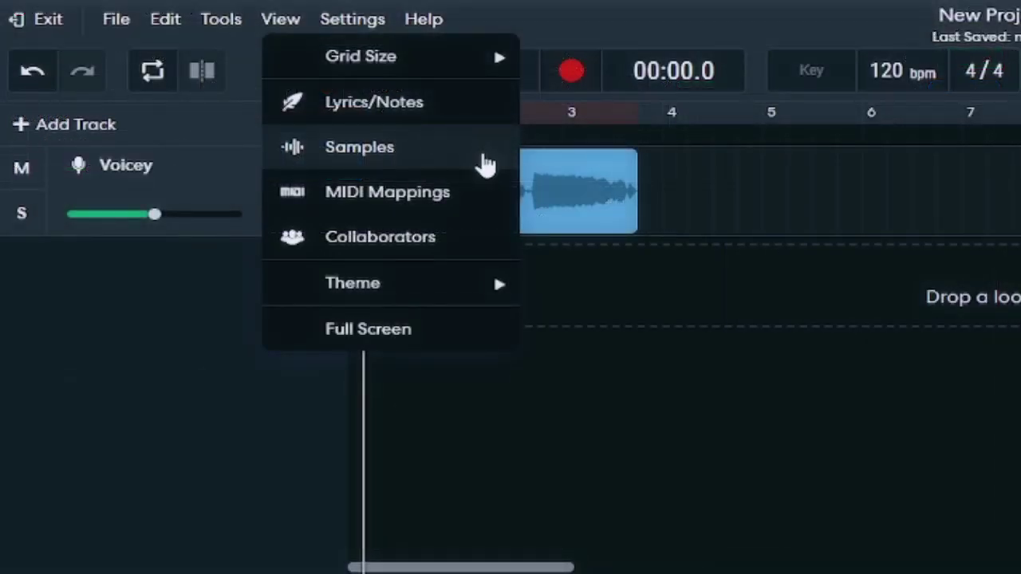
pyautogui.click(469, 151)
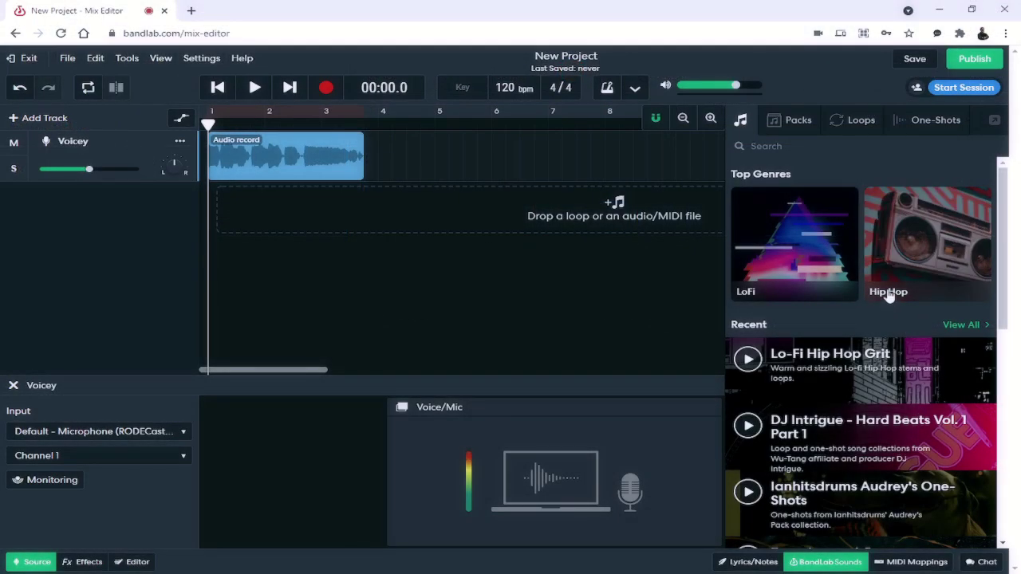
# Scroll the Sounds panel, then browse its Packs and Loops before switching to One-Shots.
pyautogui.scroll(-3, 869, 303)
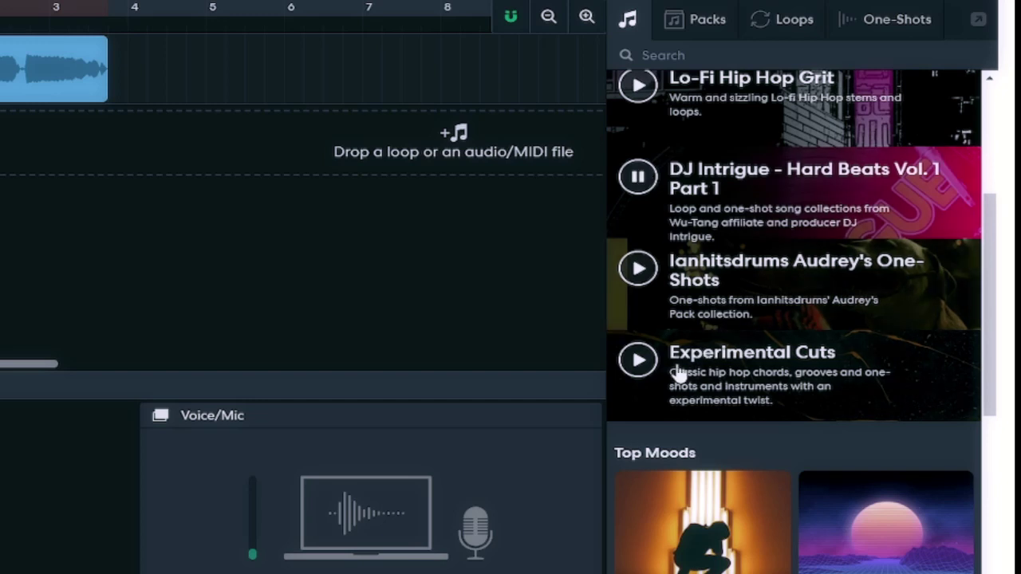
pyautogui.scroll(3, 805, 347)
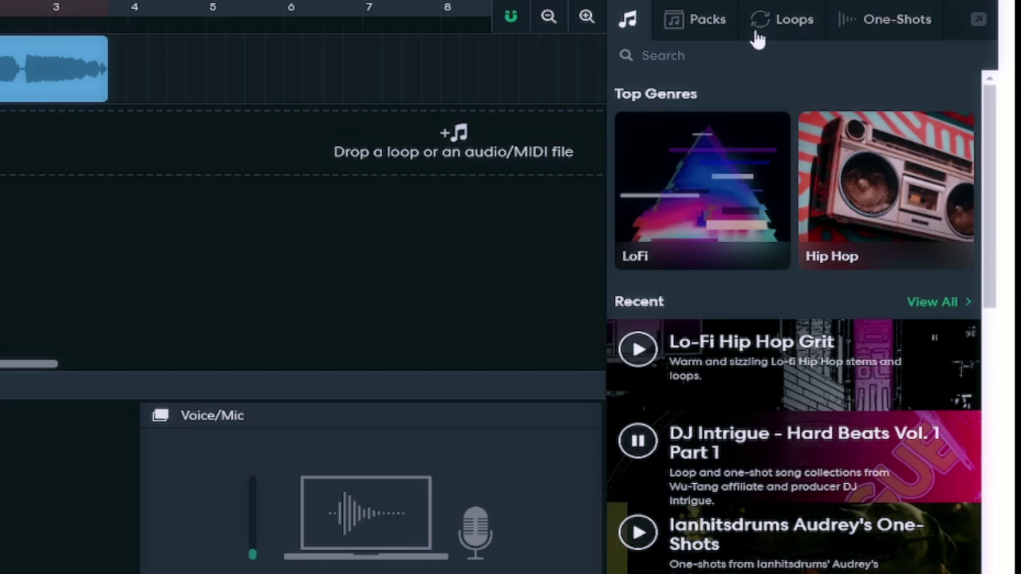
pyautogui.click(712, 30)
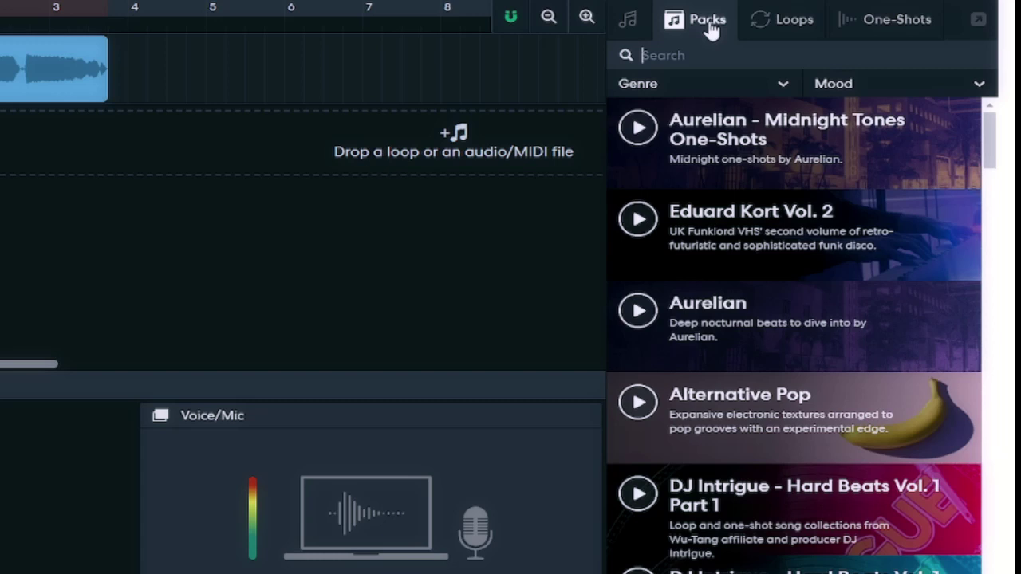
pyautogui.click(800, 29)
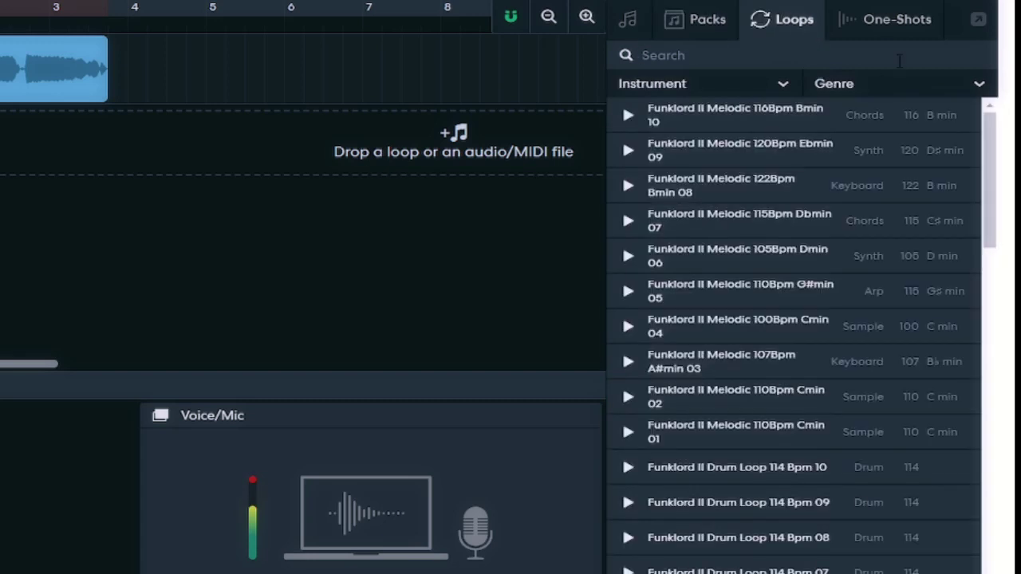
pyautogui.click(897, 28)
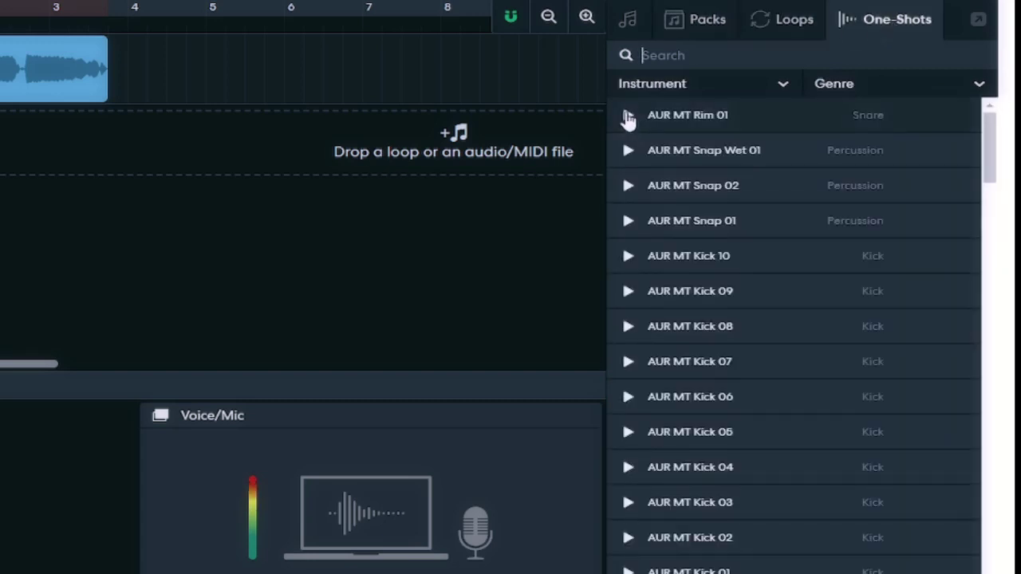
# Preview the AUR MT Rim 01, Snap Wet 01 and Snap 02 one-shots, replaying Snap Wet 01.
pyautogui.click(628, 116)
pyautogui.click(628, 150)
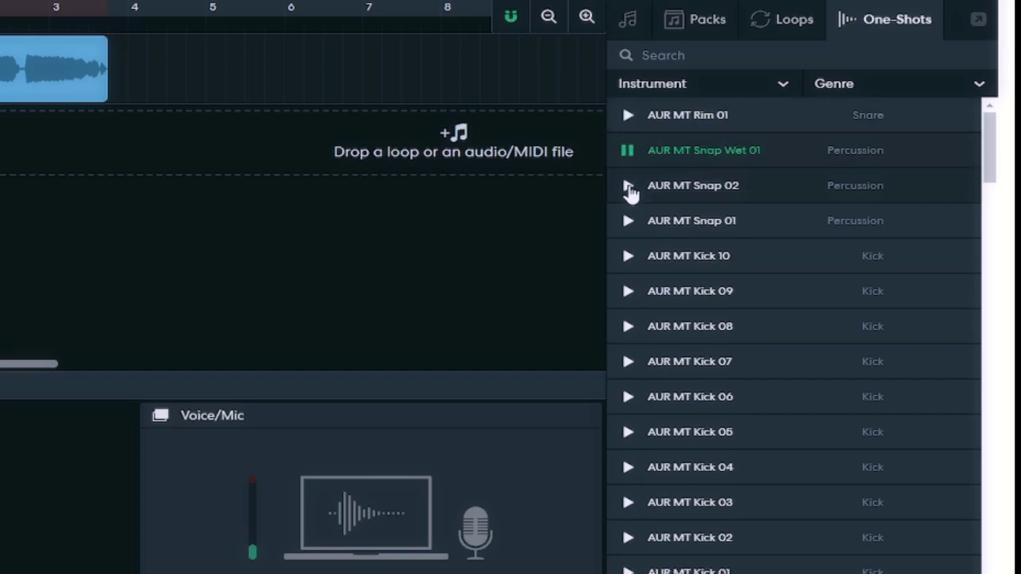
pyautogui.click(628, 187)
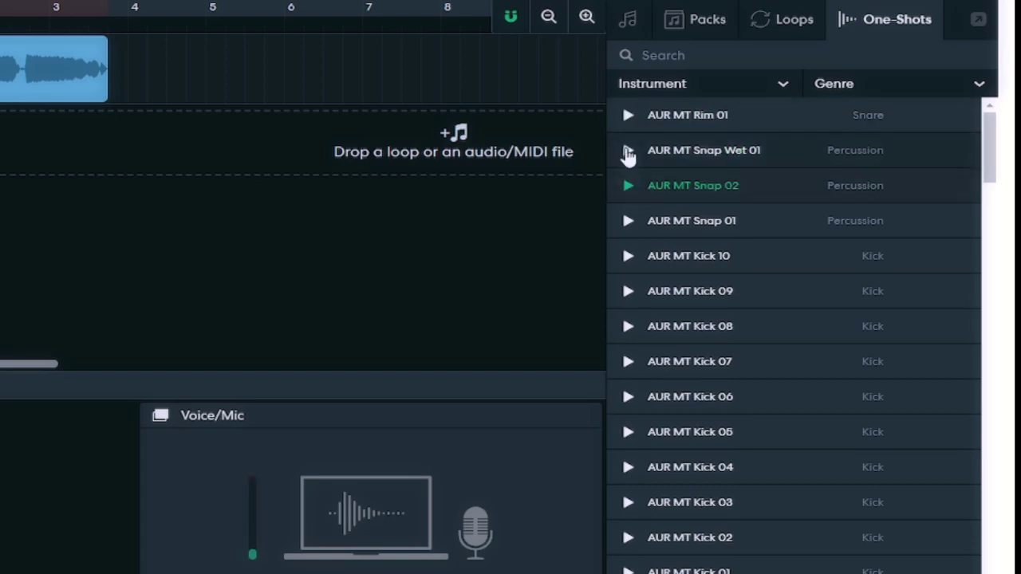
pyautogui.click(628, 151)
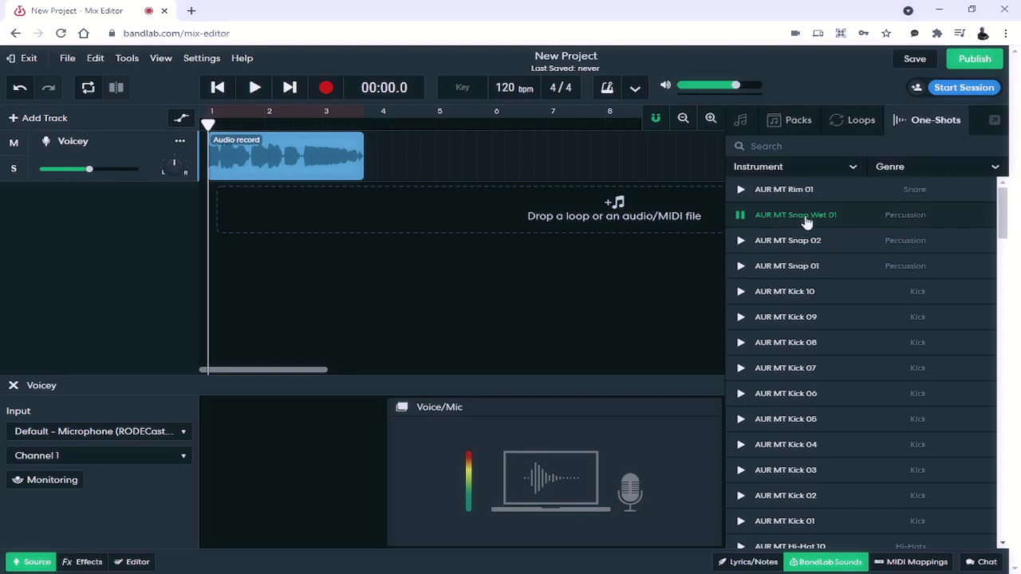
# Drag AUR MT Snap Wet 01 onto a new track, place it at bar 1, and play it back.
pyautogui.moveTo(807, 223); pyautogui.dragTo(327, 205)
pyautogui.press('space')
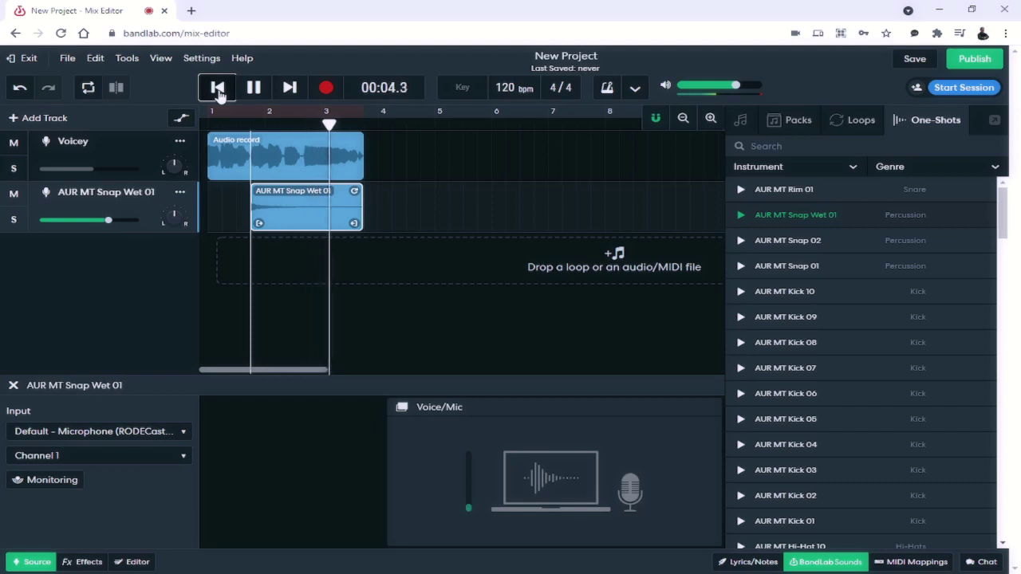
pyautogui.moveTo(312, 206); pyautogui.dragTo(434, 190)
pyautogui.press('space')
pyautogui.click(217, 87)
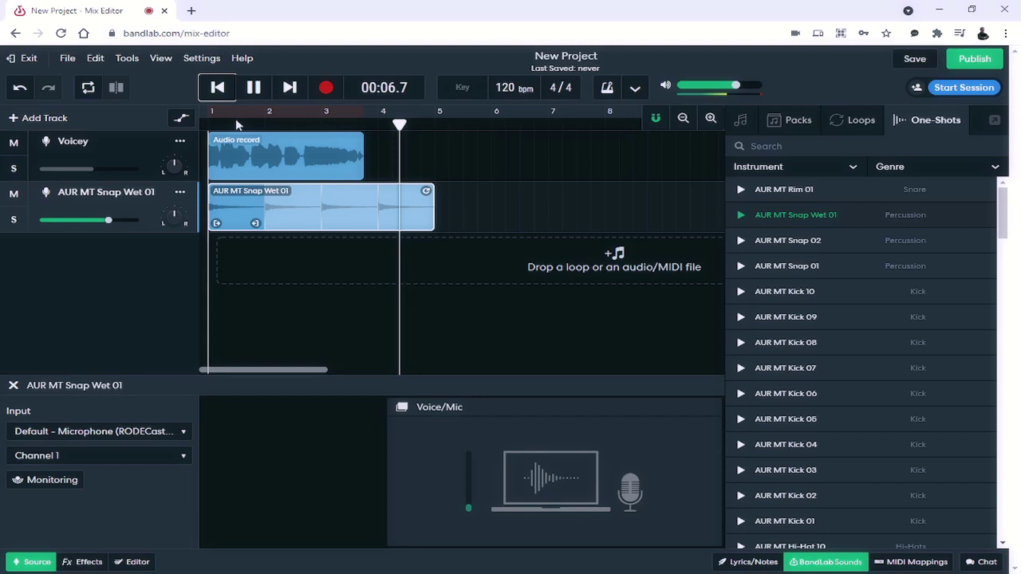
pyautogui.press('space')
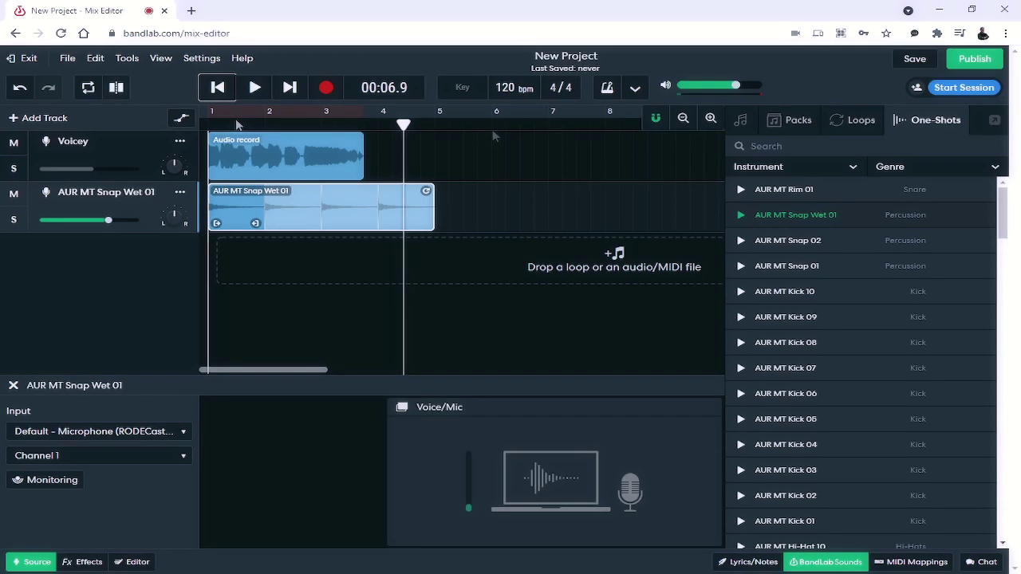
pyautogui.click(995, 122)
# Close the Sounds panel, toggle Lyrics/Notes open and shut, then open and close MIDI Mappings.
pyautogui.click(835, 561)
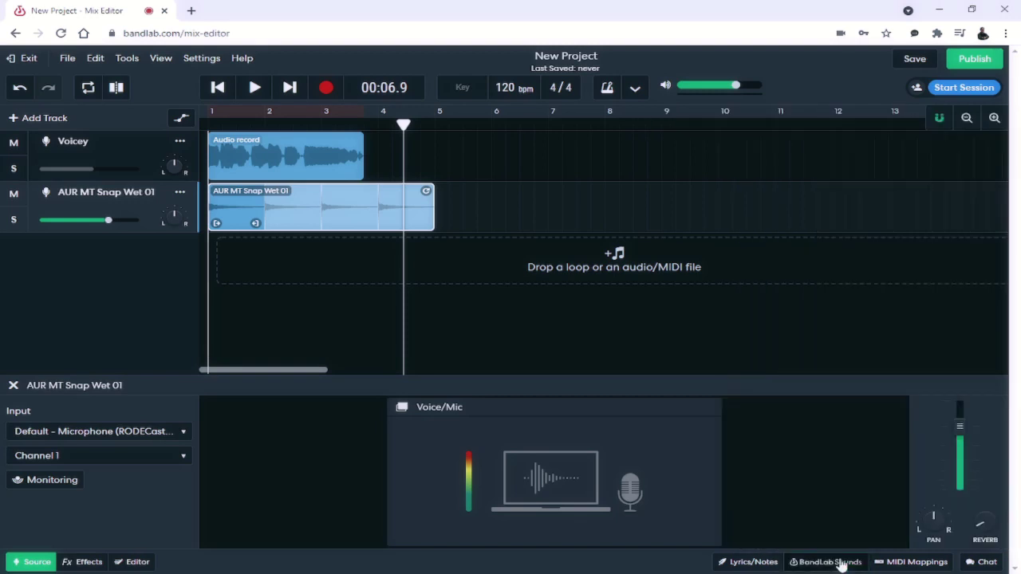
pyautogui.click(764, 562)
pyautogui.click(766, 563)
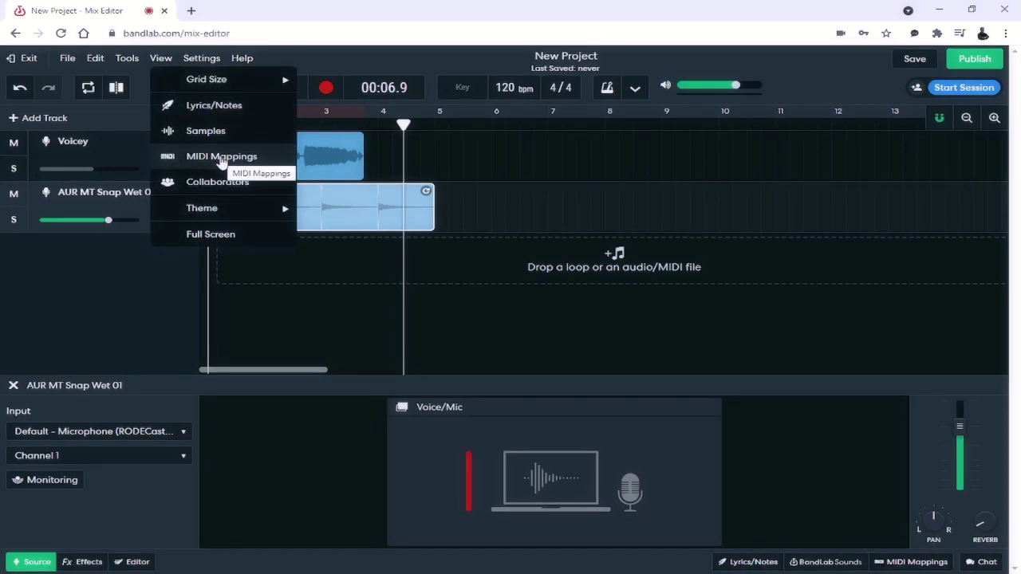
pyautogui.click(222, 157)
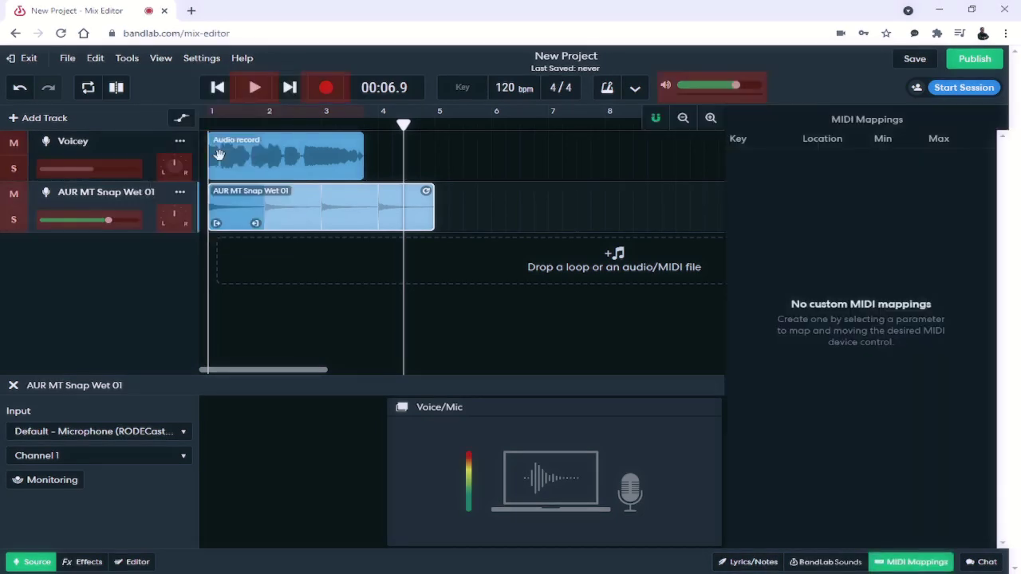
pyautogui.click(929, 567)
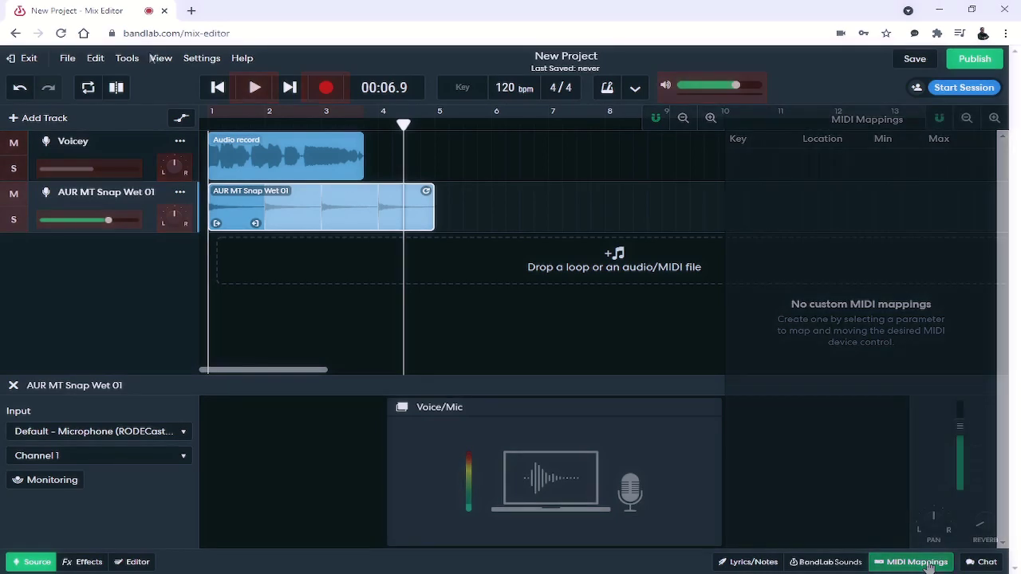
pyautogui.click(161, 60)
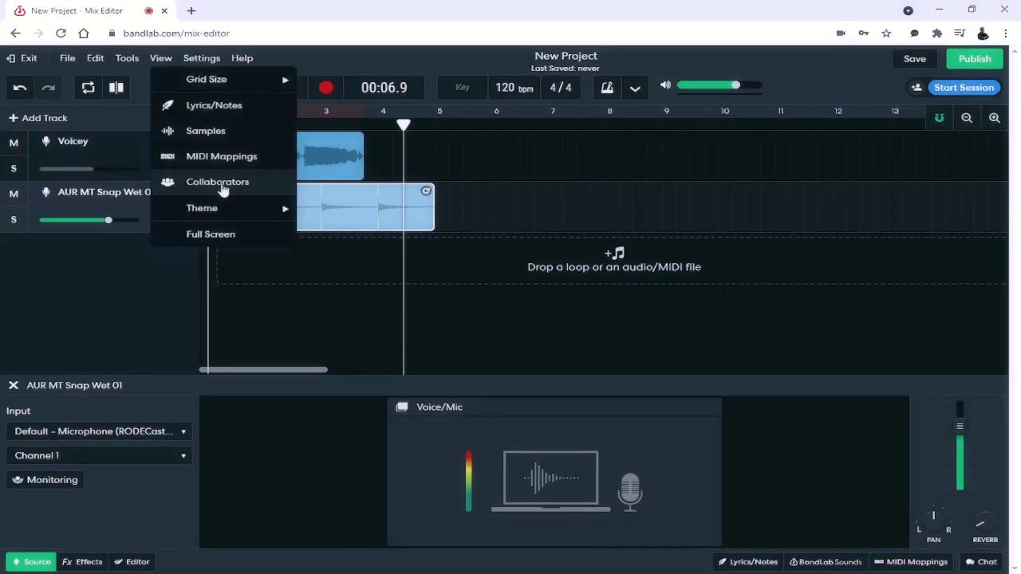
# Open the Collaborators chat panel, then try the Cookie and Classic themes before returning to Dark.
pyautogui.click(219, 182)
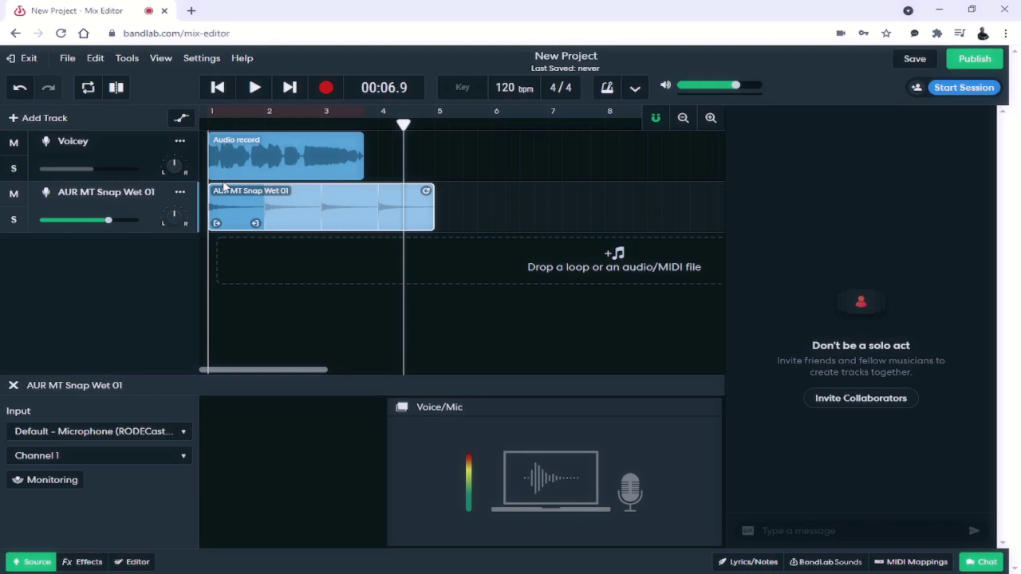
pyautogui.click(163, 59)
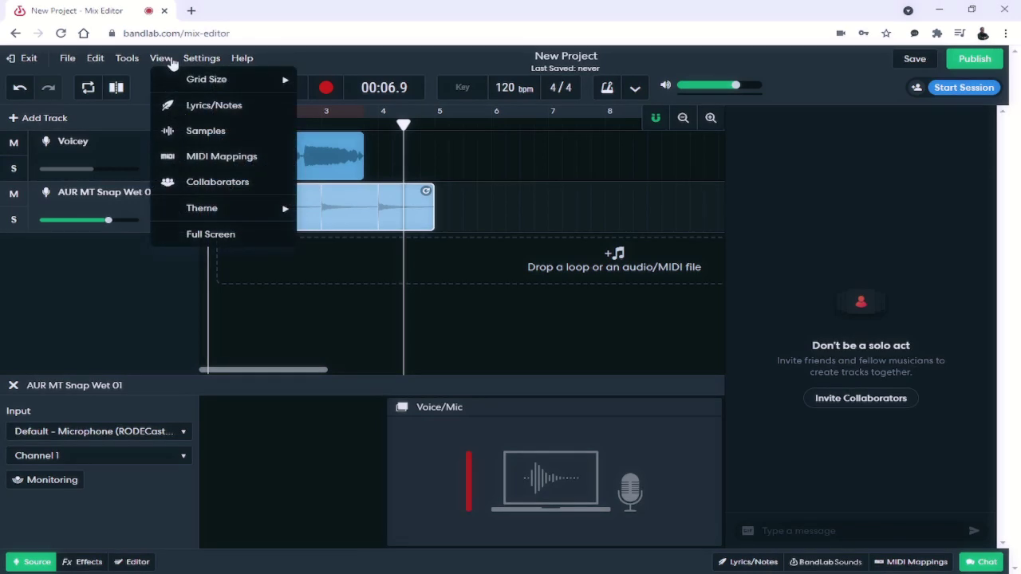
pyautogui.moveTo(279, 210)
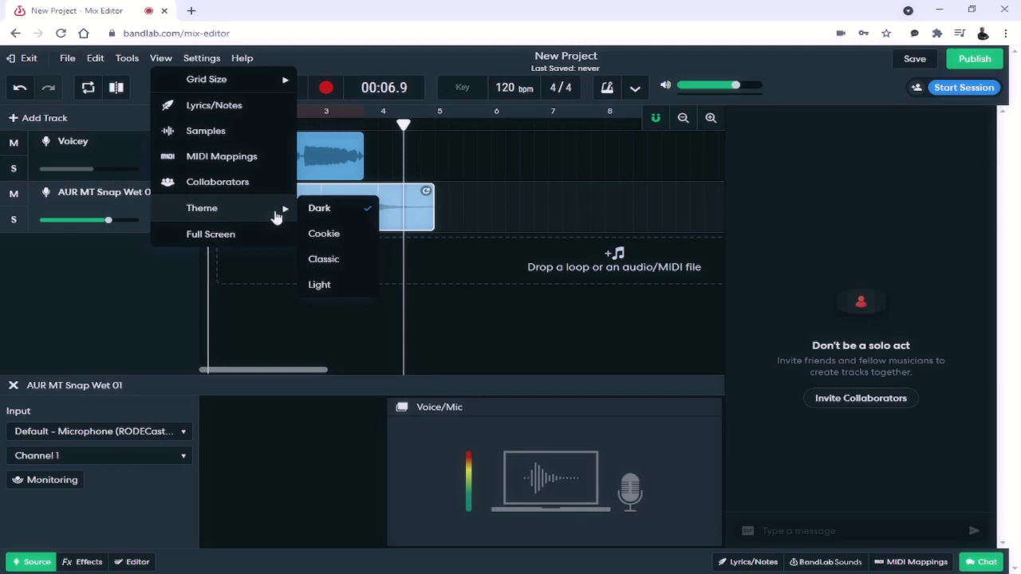
pyautogui.click(360, 234)
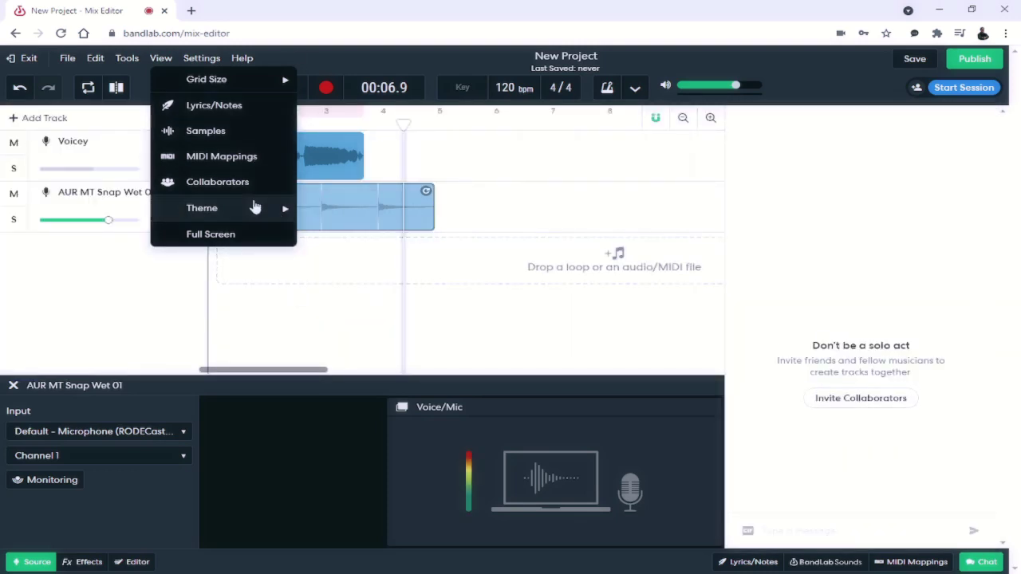
pyautogui.moveTo(292, 211)
pyautogui.click(341, 263)
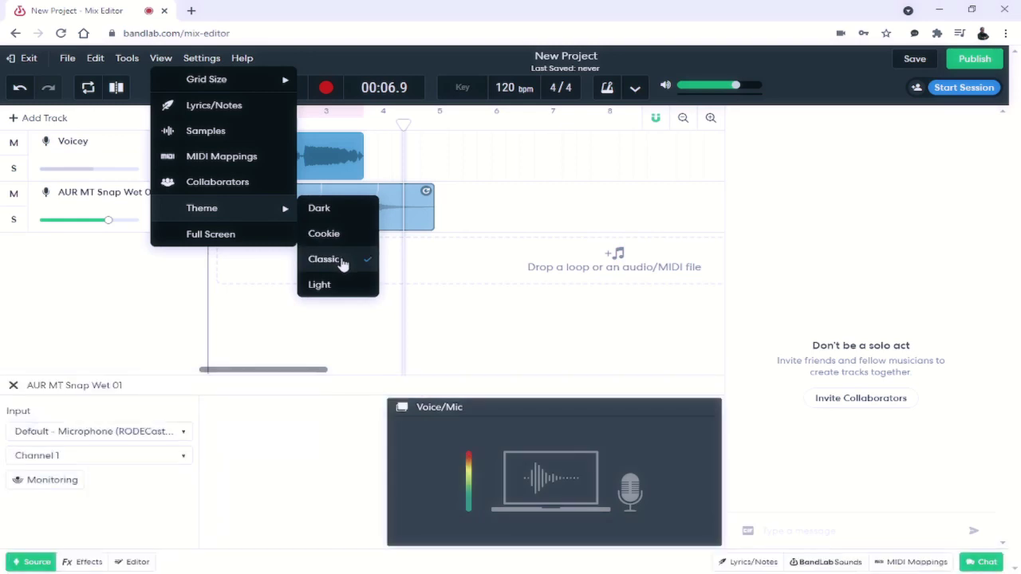
pyautogui.click(358, 287)
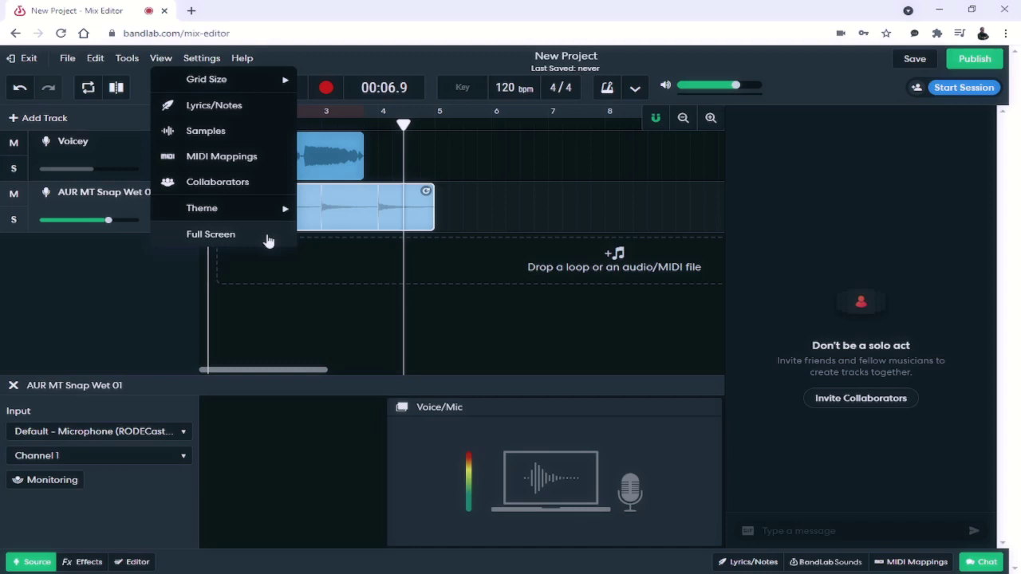
pyautogui.click(269, 241)
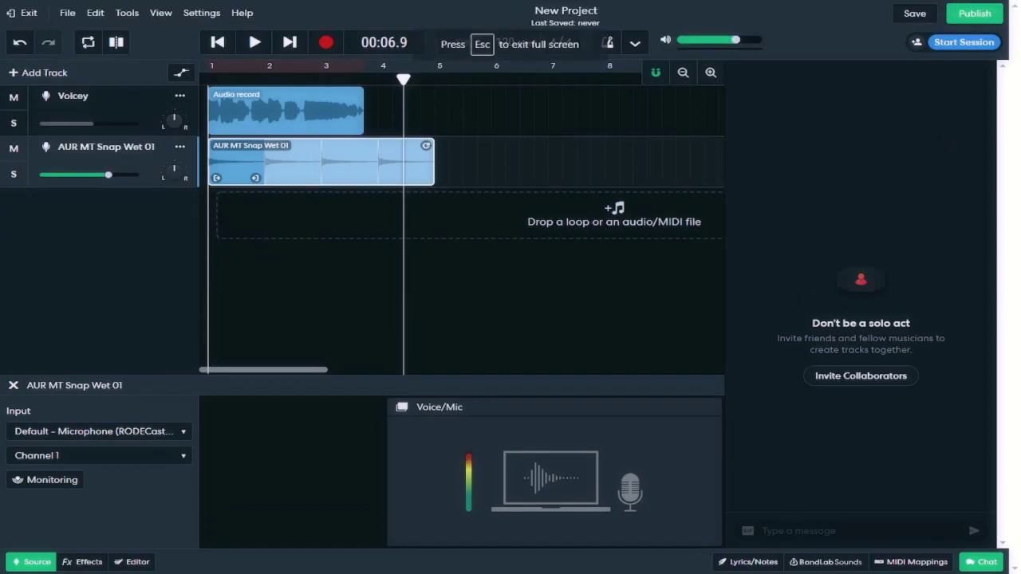
# Exit full screen from the View menu, then switch full screen back on.
pyautogui.click(162, 13)
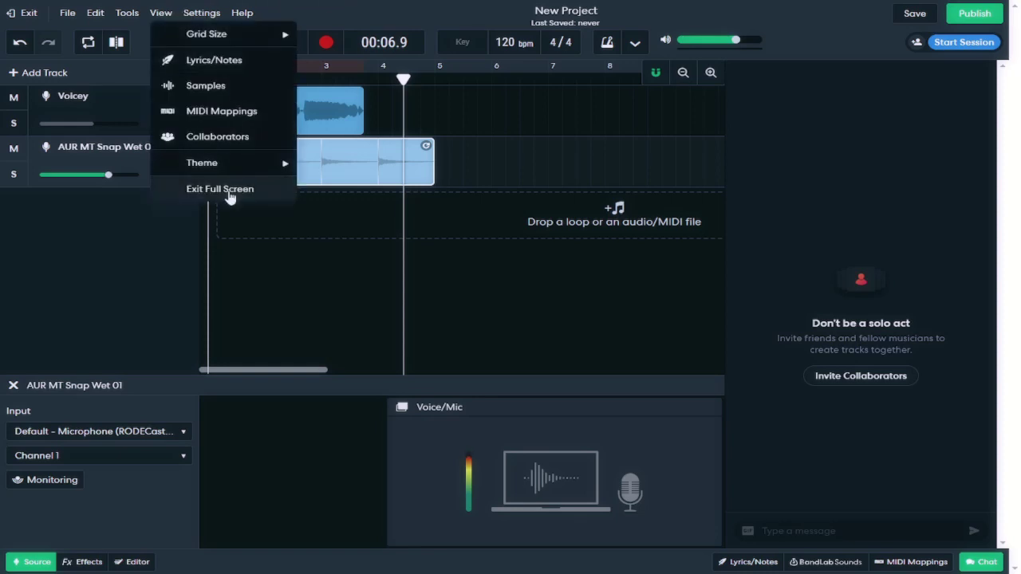
pyautogui.moveTo(493, 3)
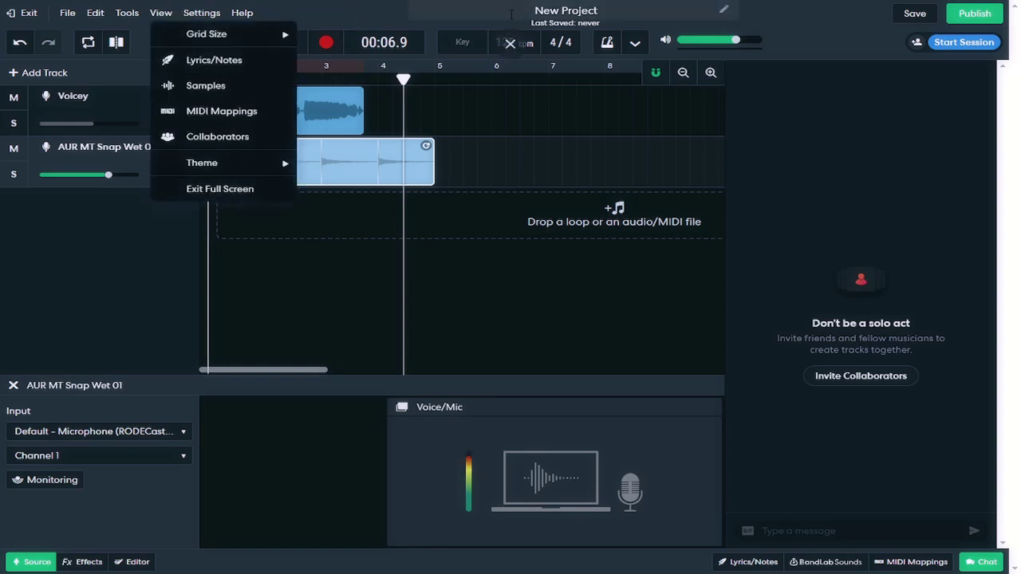
pyautogui.click(510, 45)
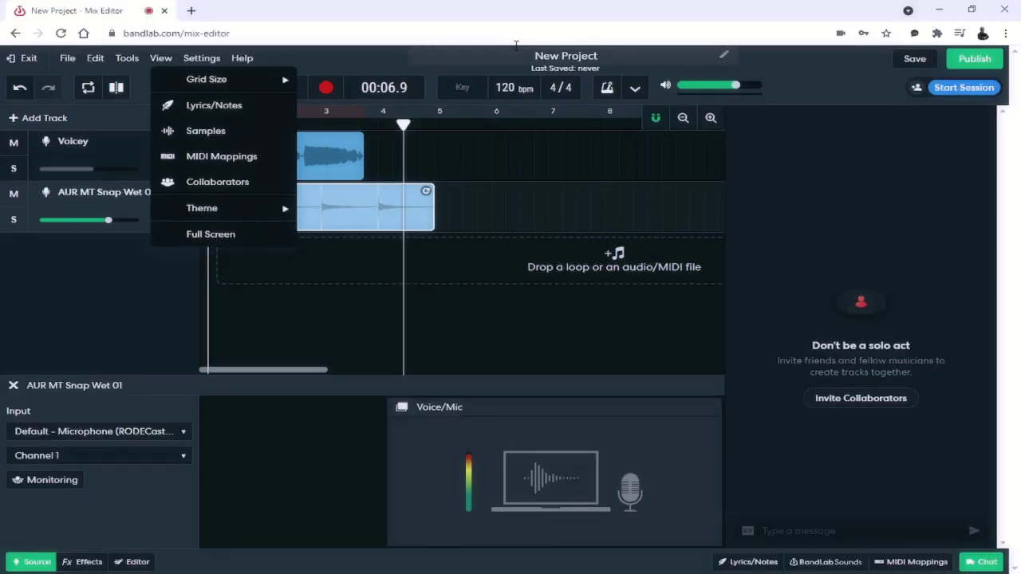
pyautogui.click(211, 234)
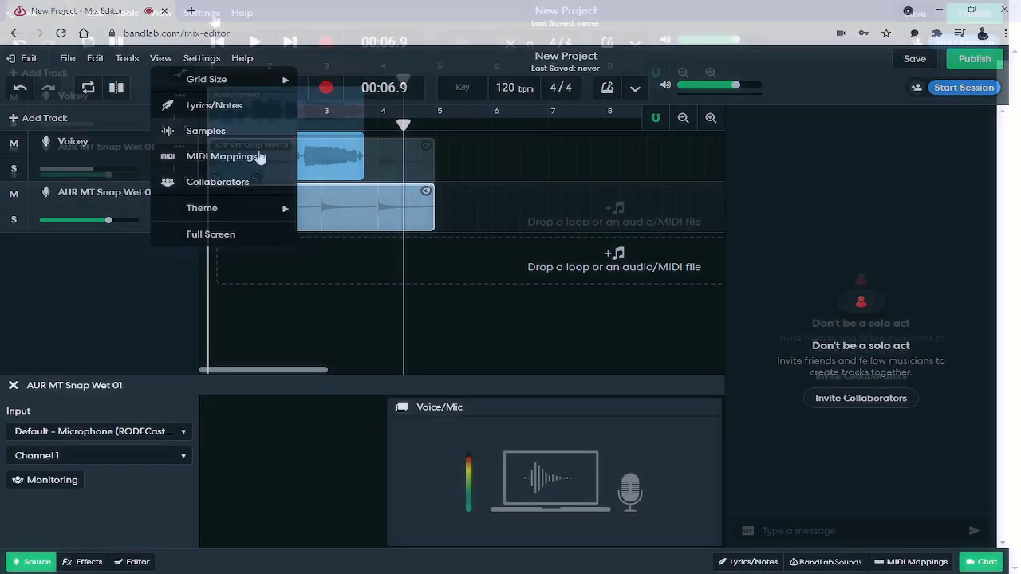
pyautogui.click(206, 13)
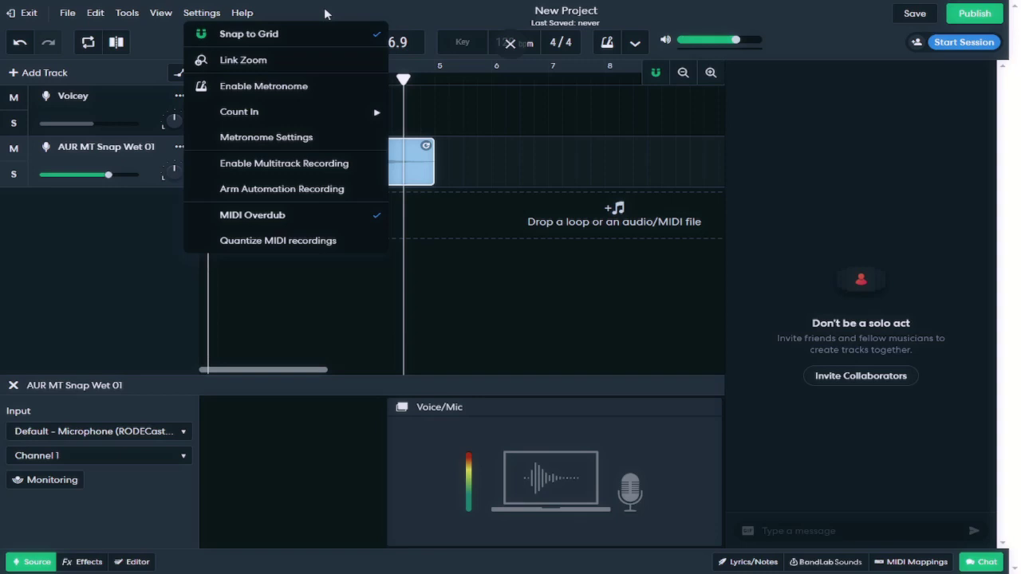
# Undo the last edit, turn snap-to-grid back on and look over the grid size options.
pyautogui.hotkey('ctrl', 'z')
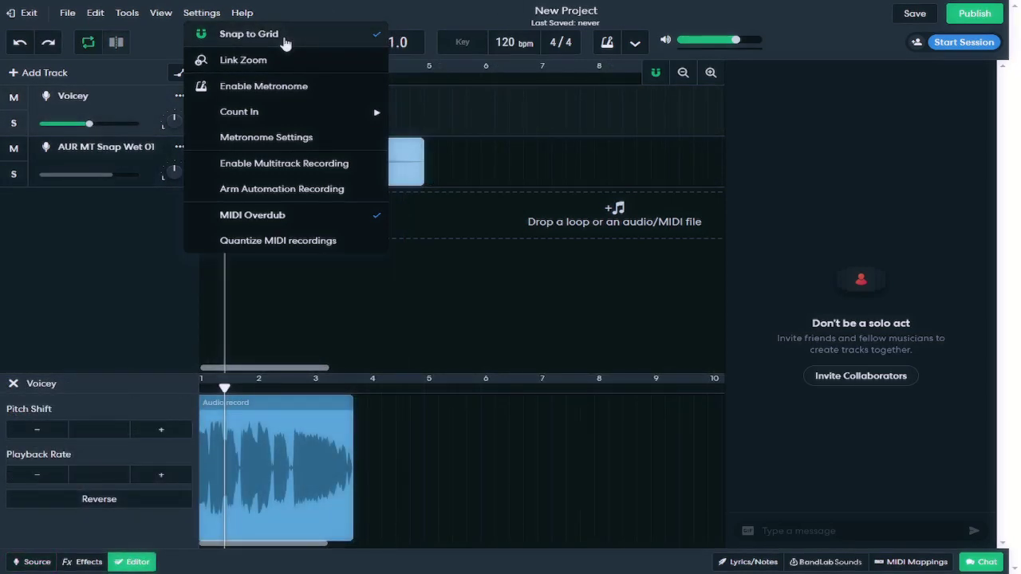
pyautogui.click(271, 34)
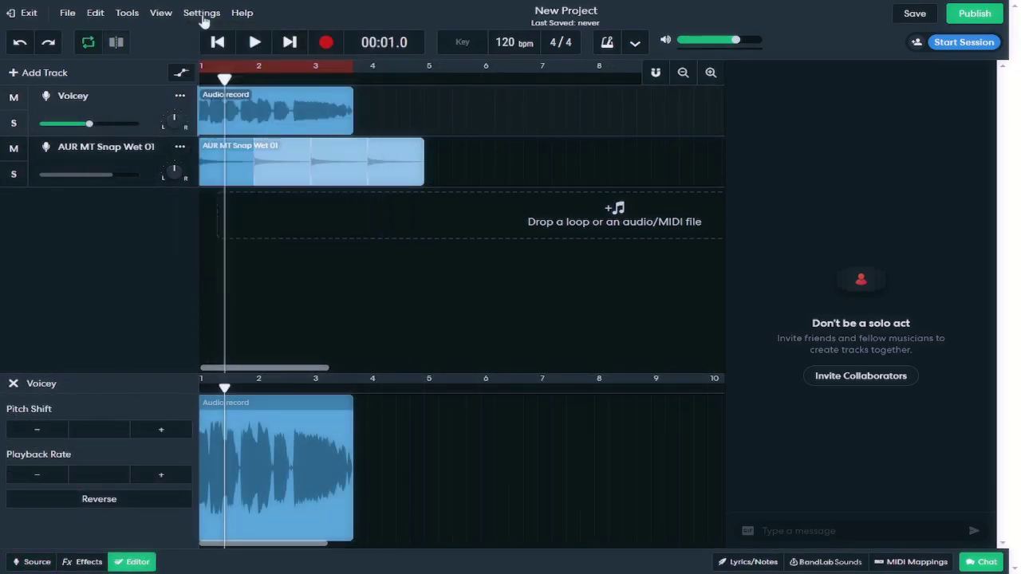
pyautogui.click(201, 13)
pyautogui.click(251, 34)
pyautogui.click(158, 14)
pyautogui.moveTo(198, 40)
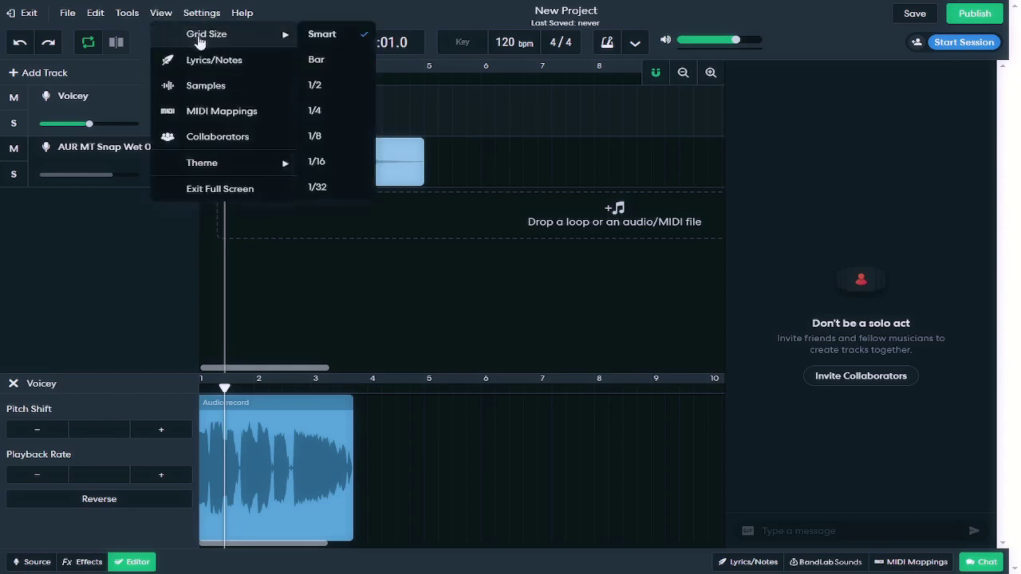
pyautogui.moveTo(209, 15)
pyautogui.click(248, 59)
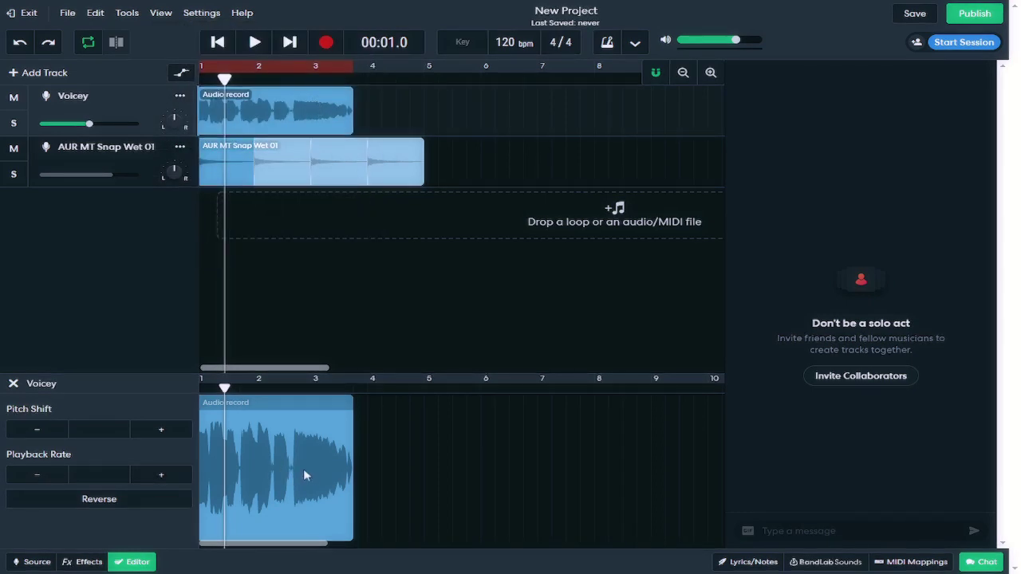
# Zoom the timeline in two steps, then back out three steps.
pyautogui.click(711, 73)
pyautogui.click(710, 74)
pyautogui.click(711, 73)
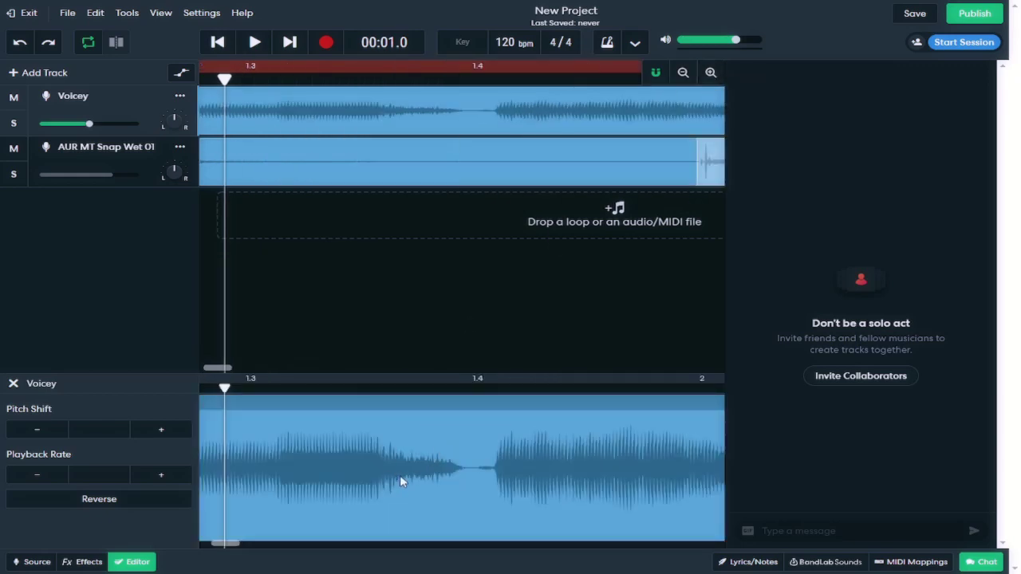
pyautogui.click(681, 72)
pyautogui.click(680, 71)
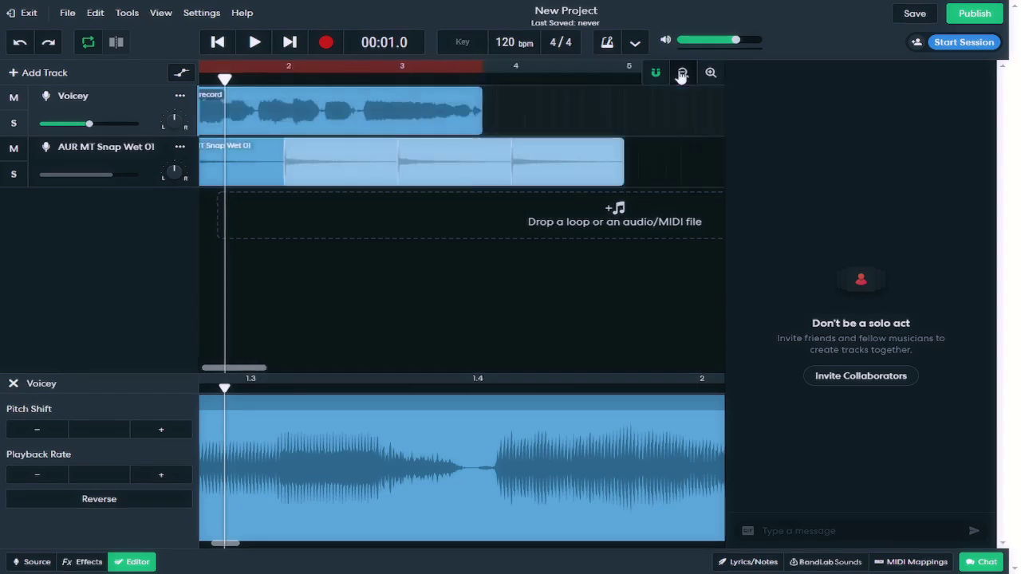
pyautogui.click(680, 72)
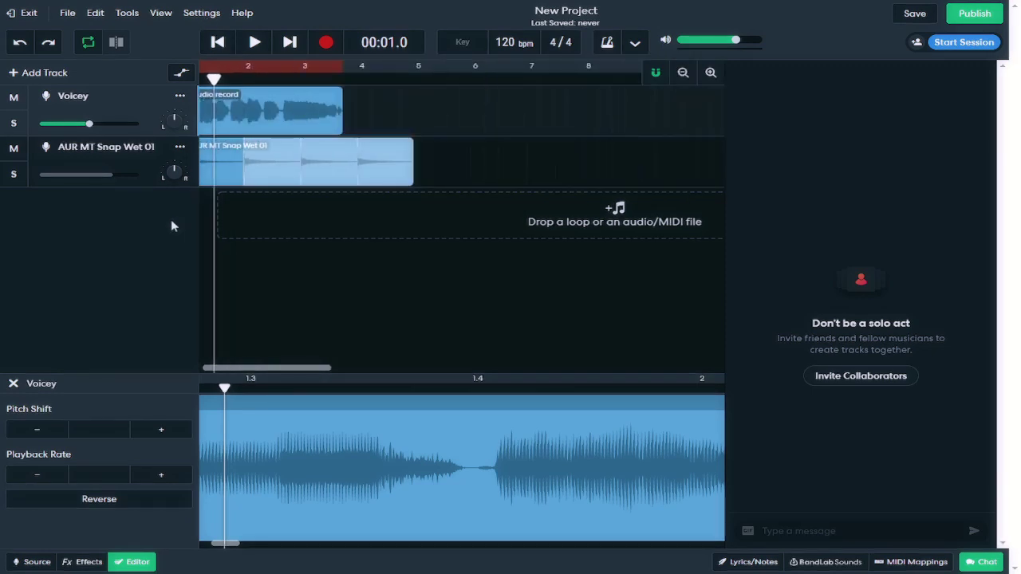
# Enable the metronome, review its Metronome Settings, then bring up the Help options.
pyautogui.click(201, 13)
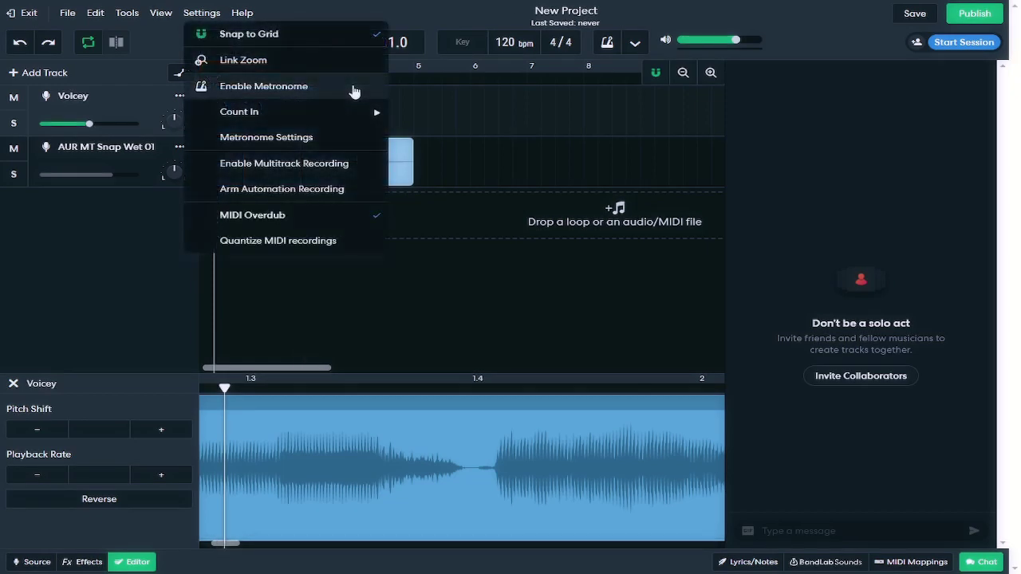
pyautogui.click(349, 93)
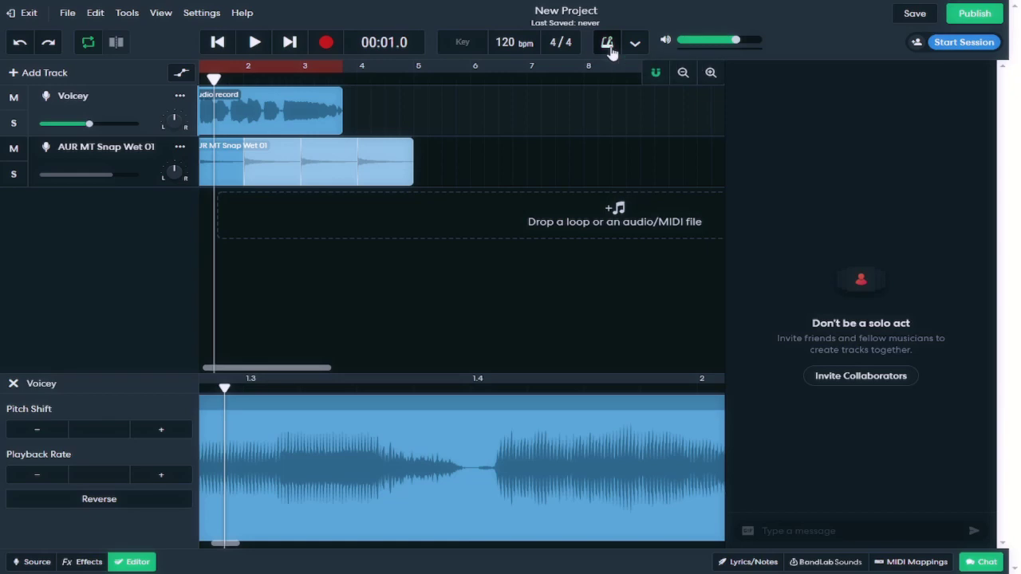
pyautogui.click(203, 13)
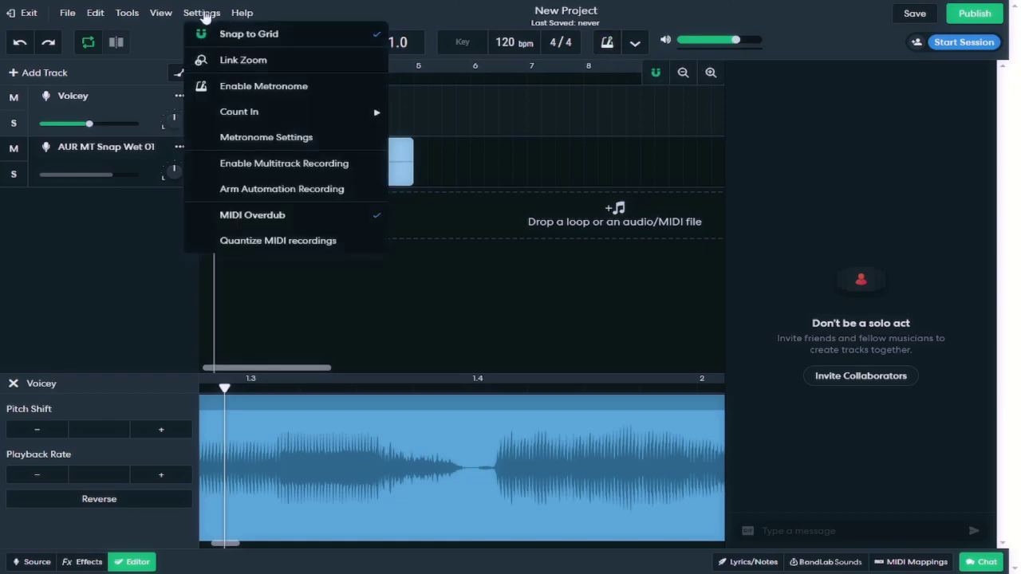
pyautogui.moveTo(299, 119)
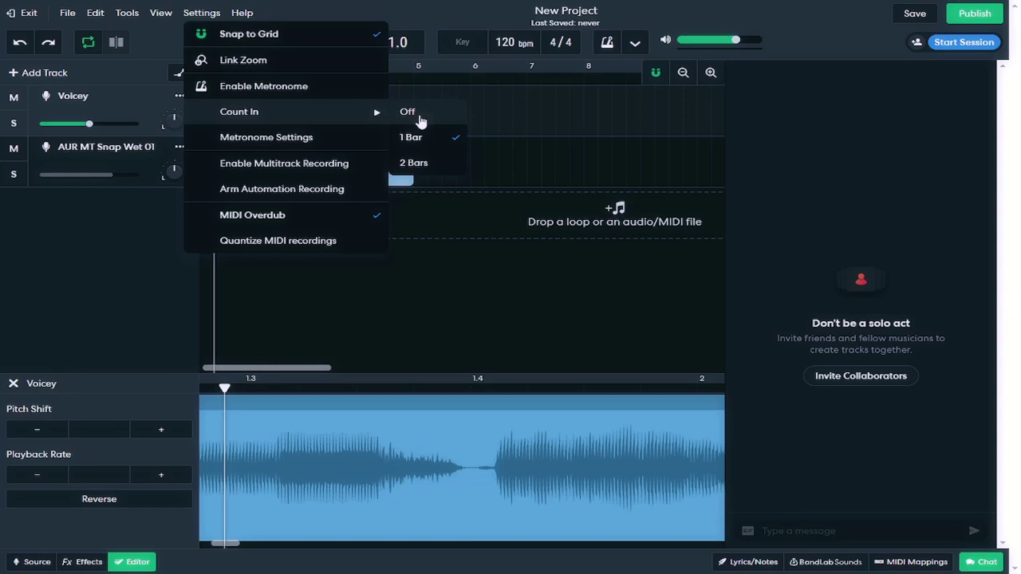
pyautogui.click(360, 142)
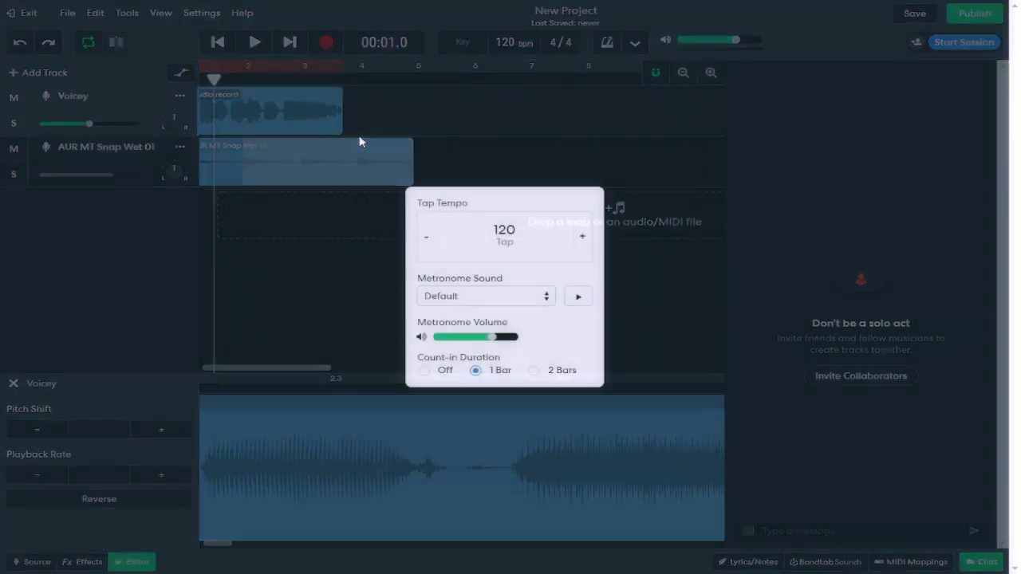
pyautogui.click(202, 13)
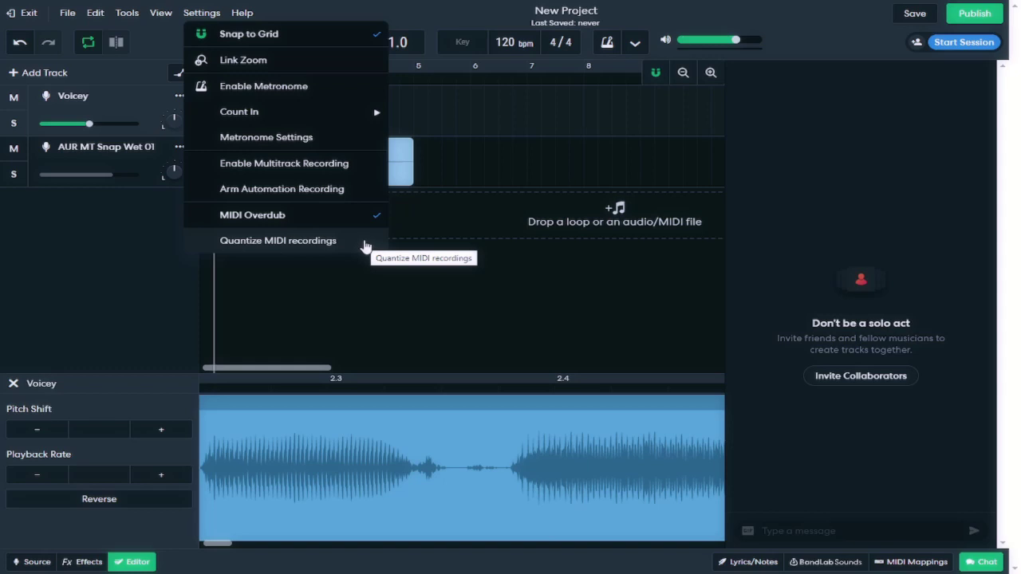
pyautogui.click(269, 10)
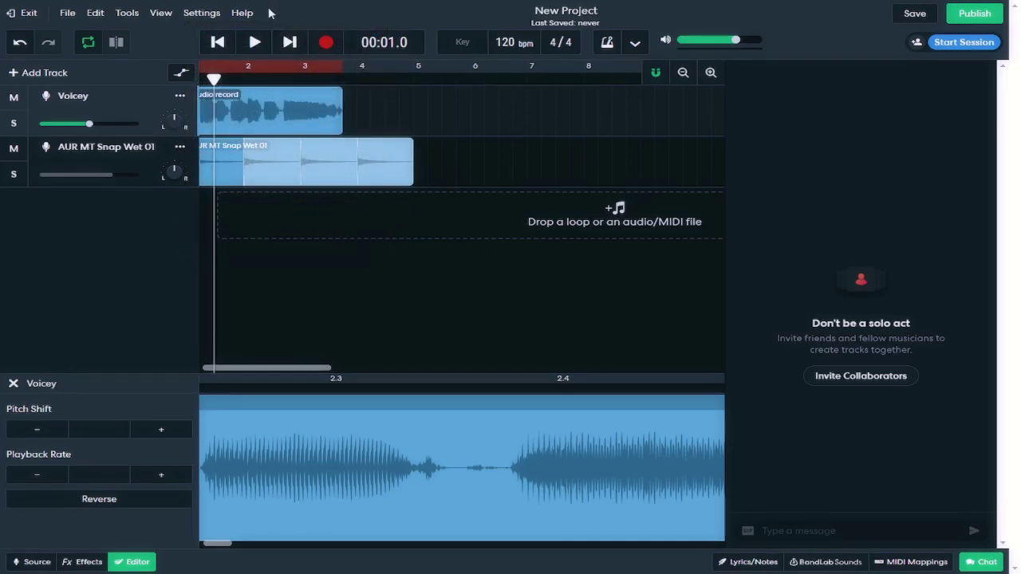
pyautogui.click(250, 15)
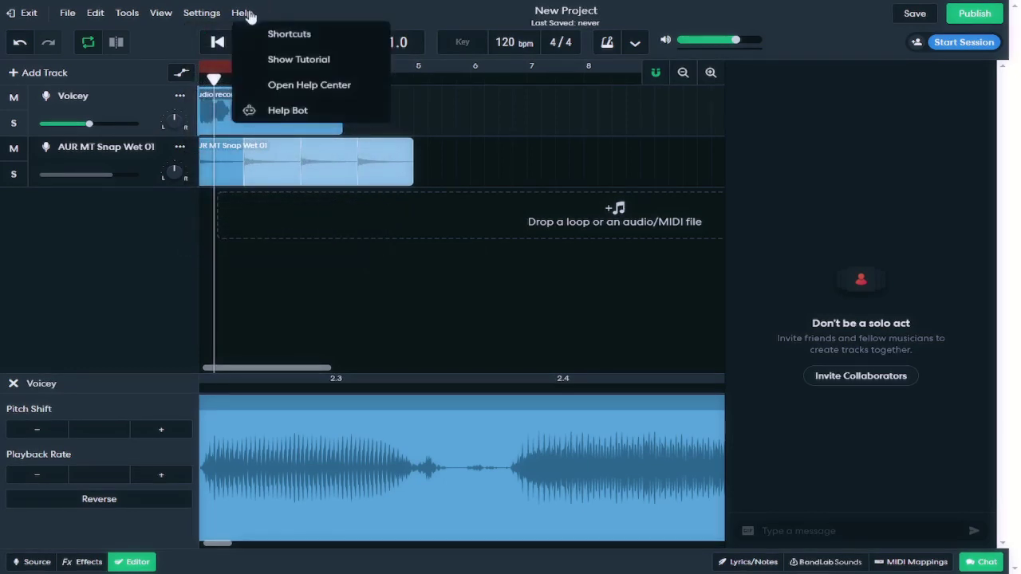
# View the keyboard shortcuts list, then step through the interface tutorial to the end.
pyautogui.click(338, 35)
pyautogui.scroll(-3, 510, 254)
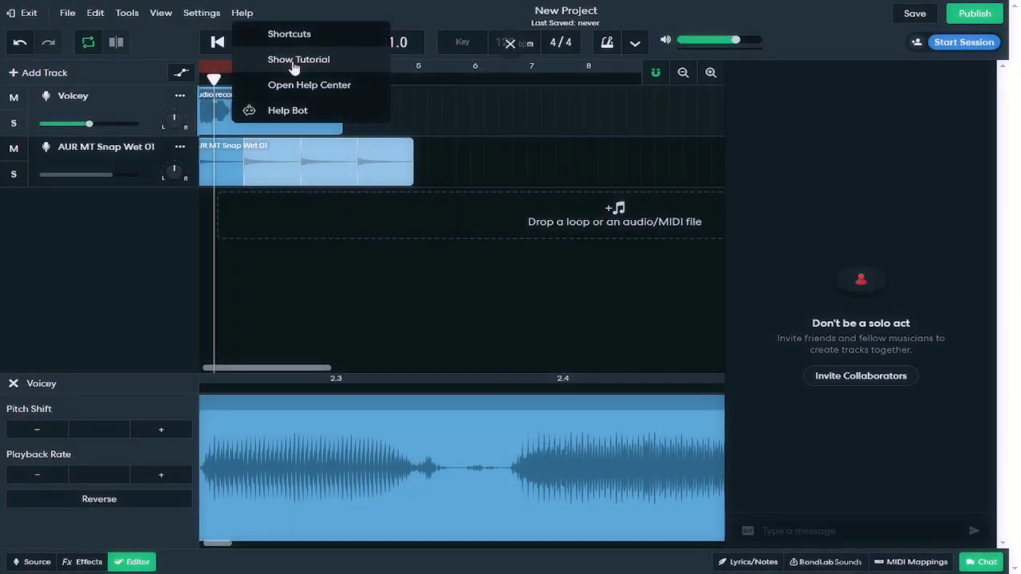
pyautogui.click(292, 60)
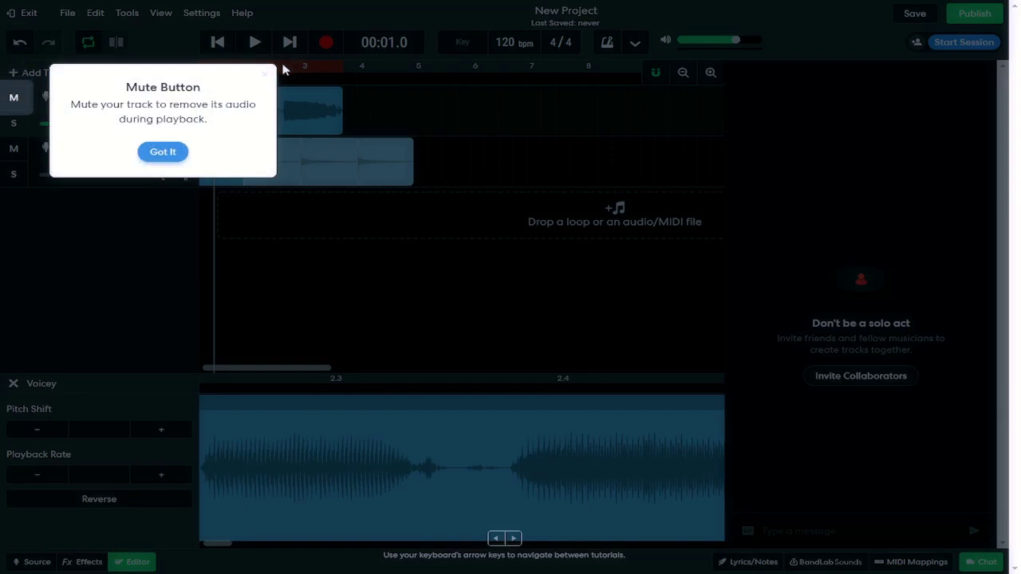
pyautogui.click(163, 152)
pyautogui.click(264, 182)
pyautogui.press('Right')
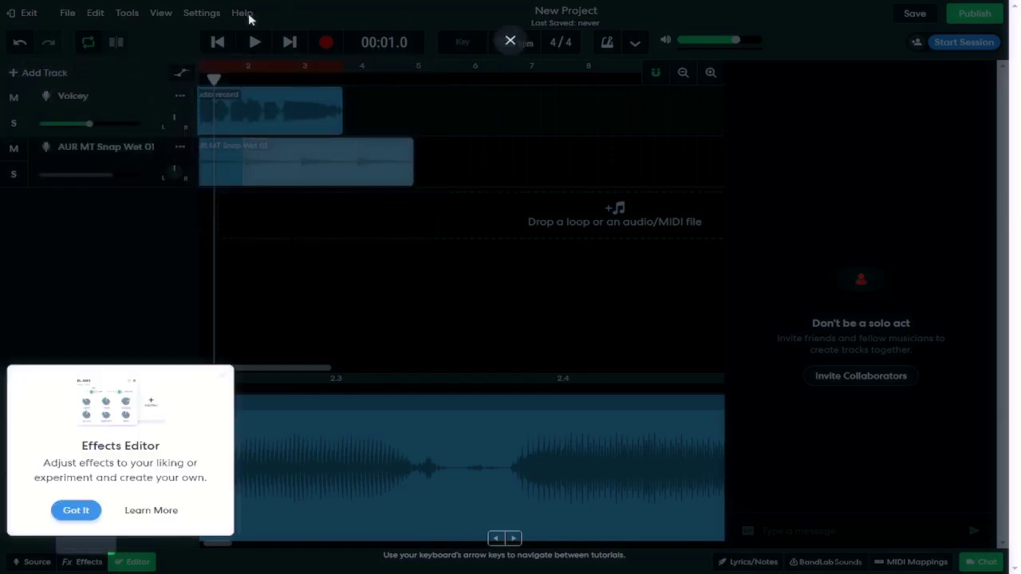
pyautogui.press('Right')
pyautogui.press('Right')
pyautogui.press('Right')
pyautogui.press('Right')
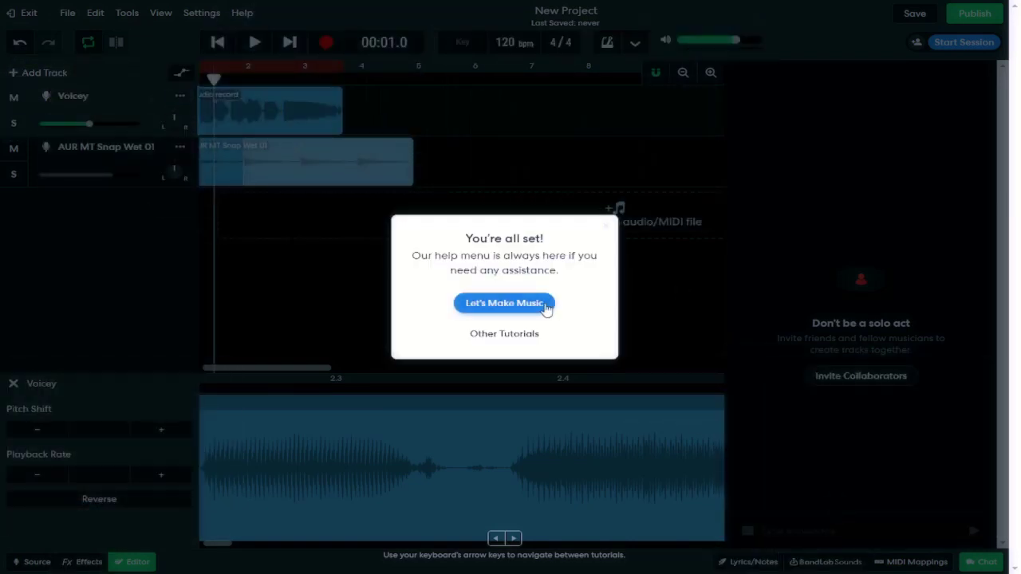
pyautogui.click(547, 309)
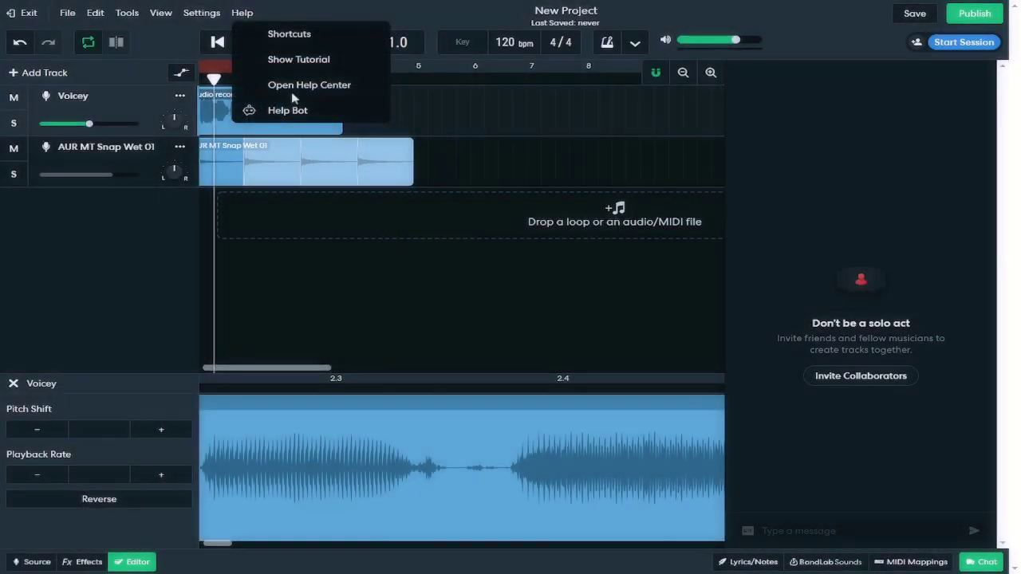
# Open the BandLab Help Center in a new tab, return to the Mix Editor, and start a Help Bot chat.
pyautogui.click(293, 97)
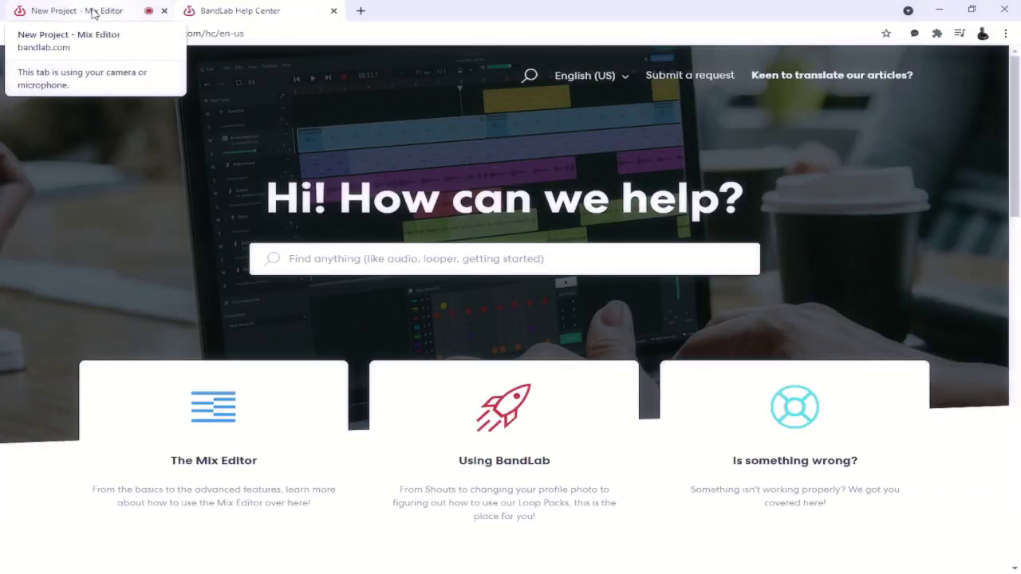
pyautogui.click(93, 13)
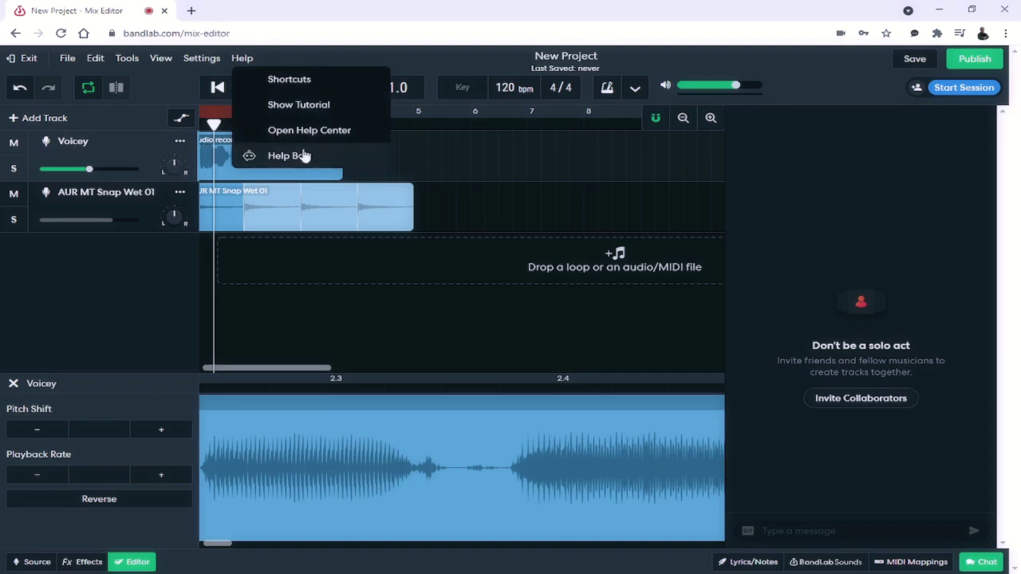
pyautogui.click(304, 155)
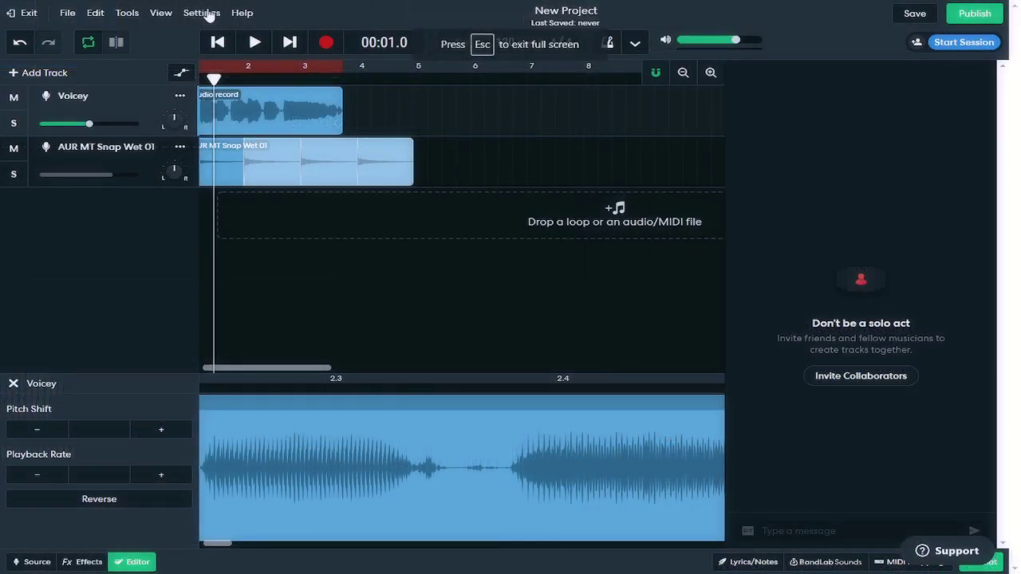
# Save the New Project as a new revision and start playback.
pyautogui.click(916, 14)
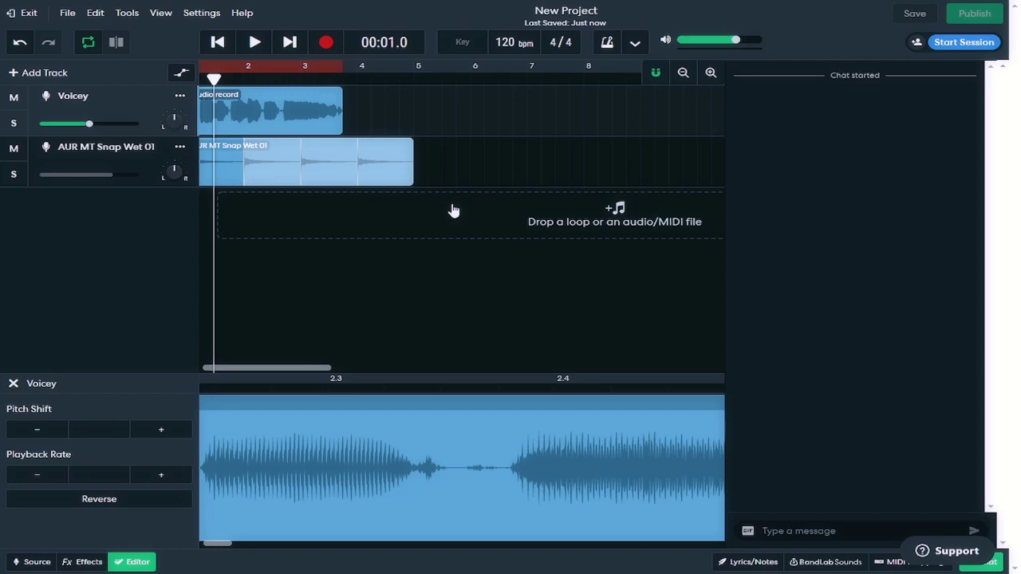
pyautogui.press('space')
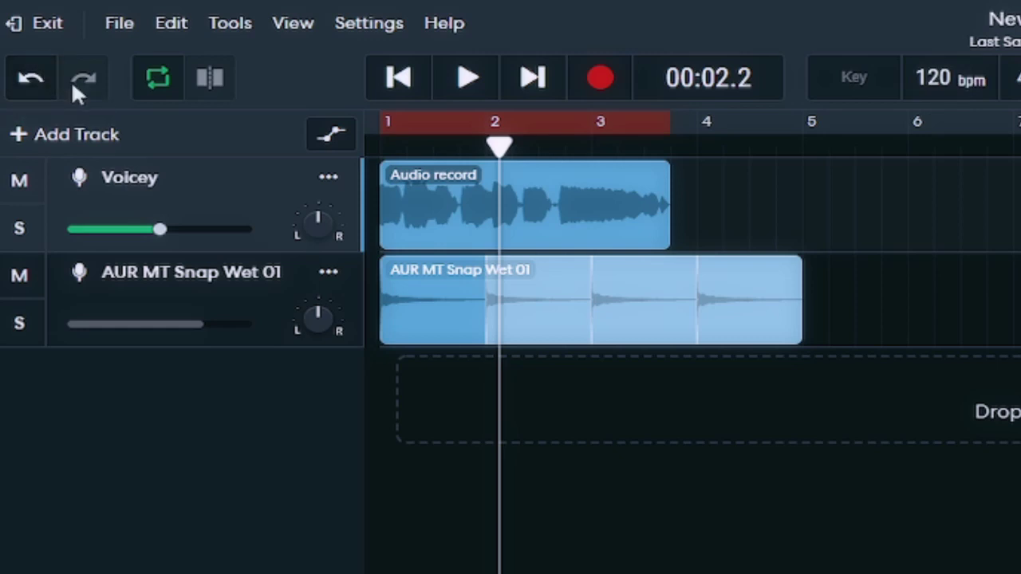
# Turn looping off, split the Audio record clip at 00:03.5 and undo it, then jump to start and end.
pyautogui.click(153, 81)
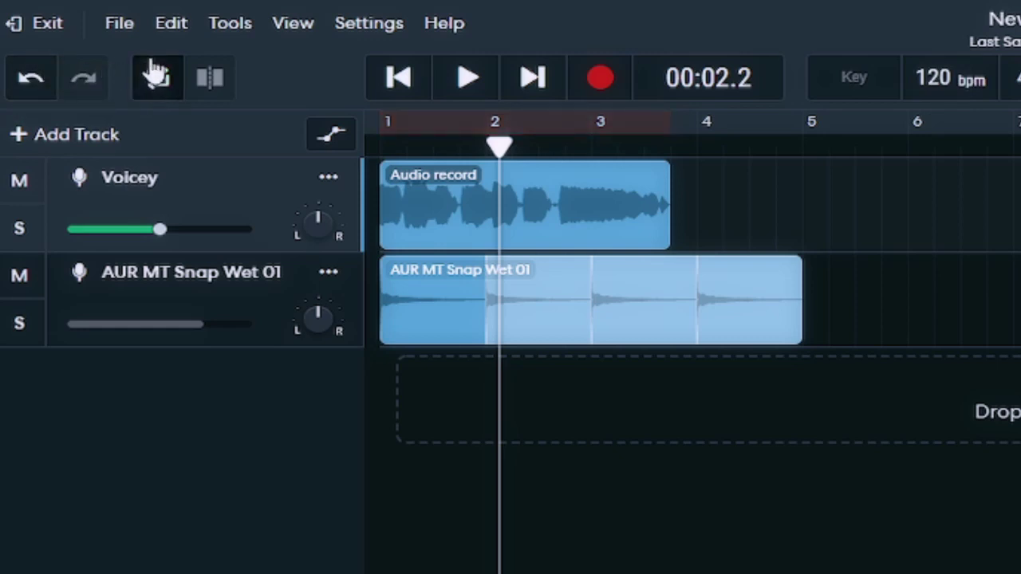
pyautogui.click(622, 171)
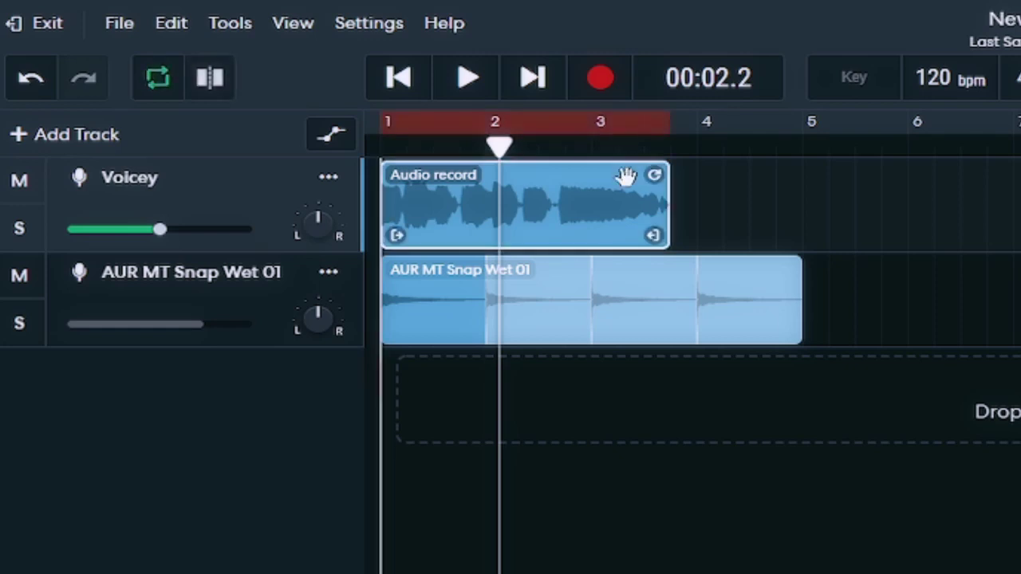
pyautogui.moveTo(498, 146); pyautogui.dragTo(565, 146)
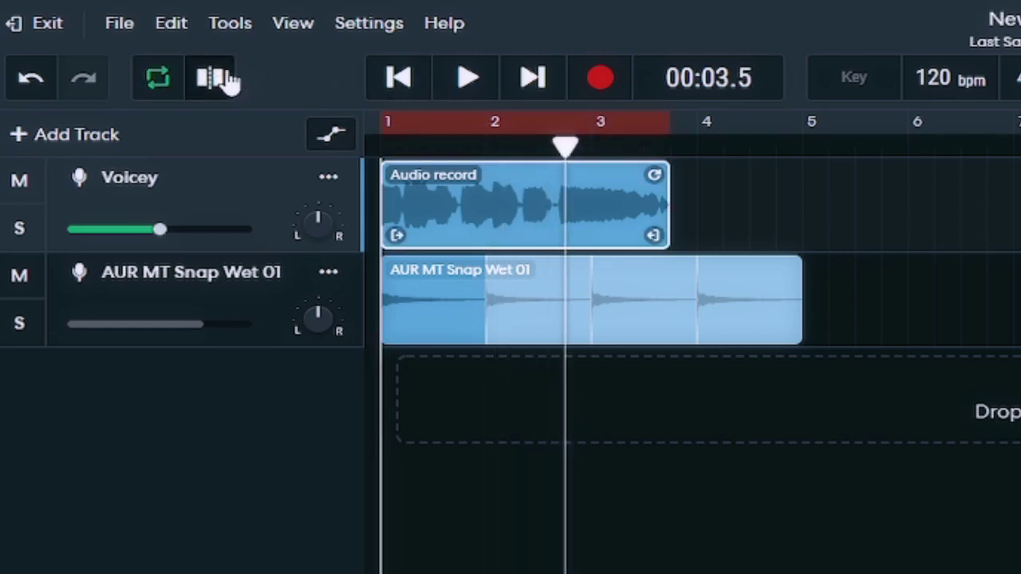
pyautogui.click(212, 79)
pyautogui.hotkey('ctrl', 'z')
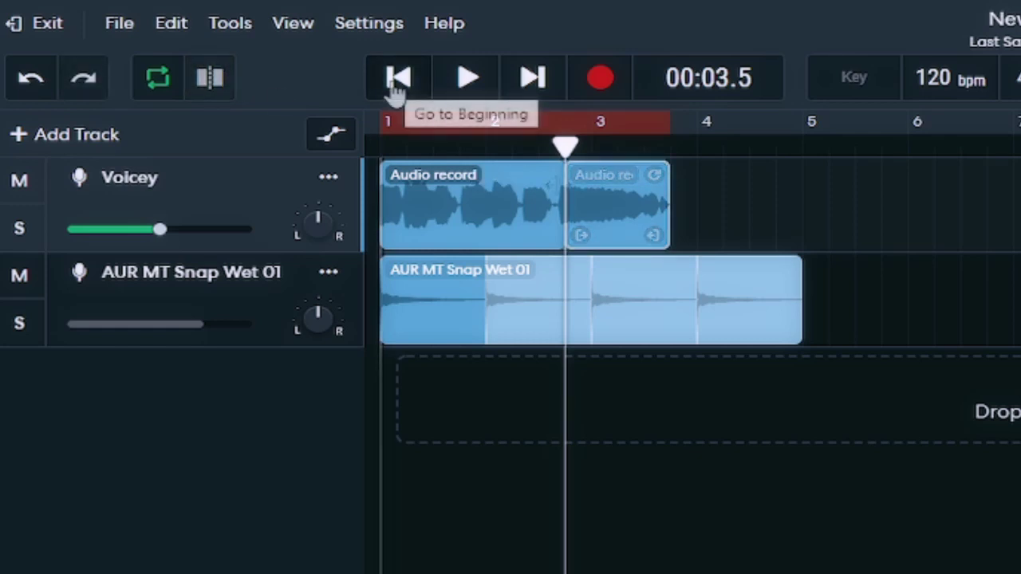
pyautogui.click(397, 83)
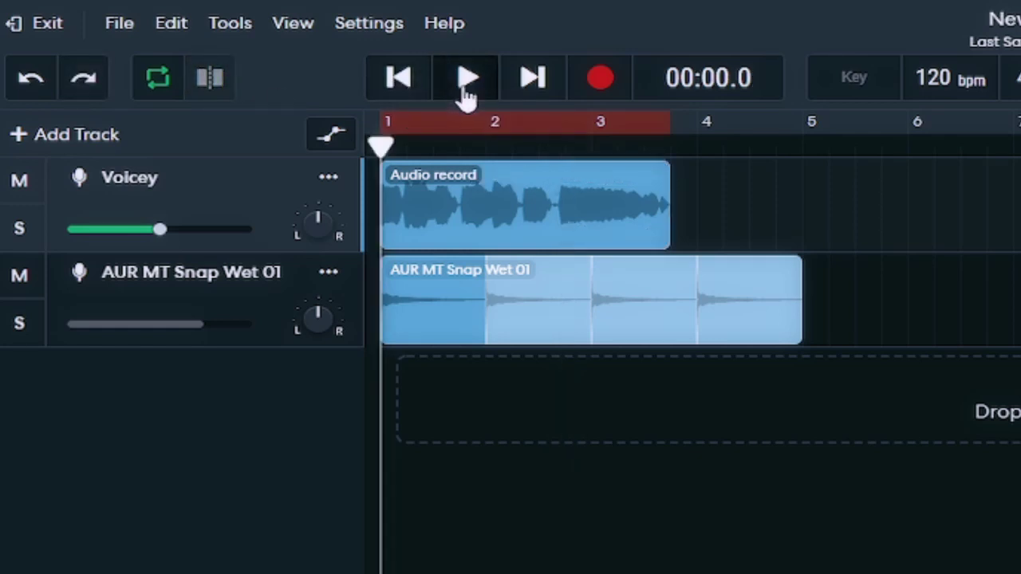
pyautogui.click(539, 82)
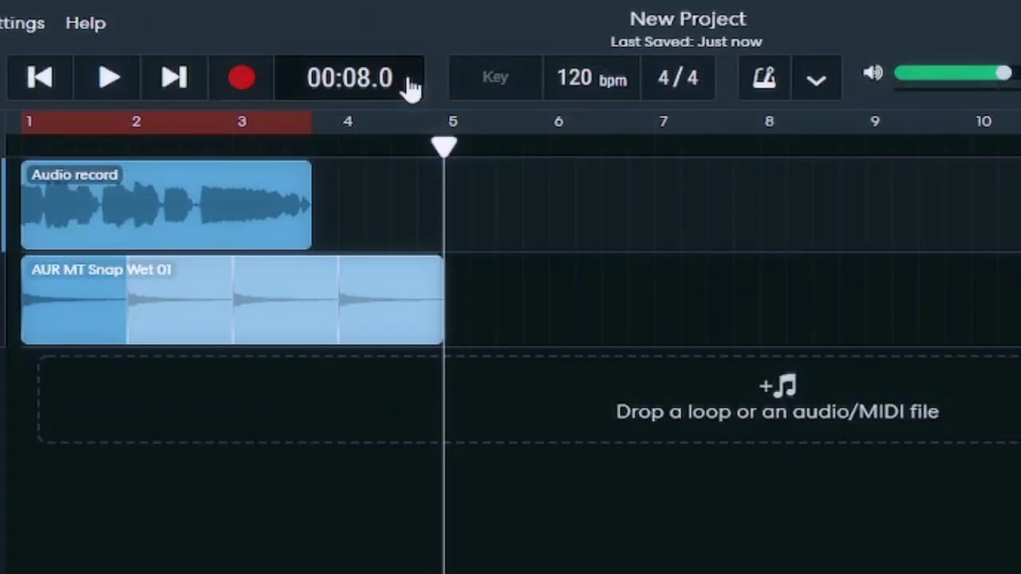
# Set the time display to elapsed Minutes and Seconds.
pyautogui.click(409, 88)
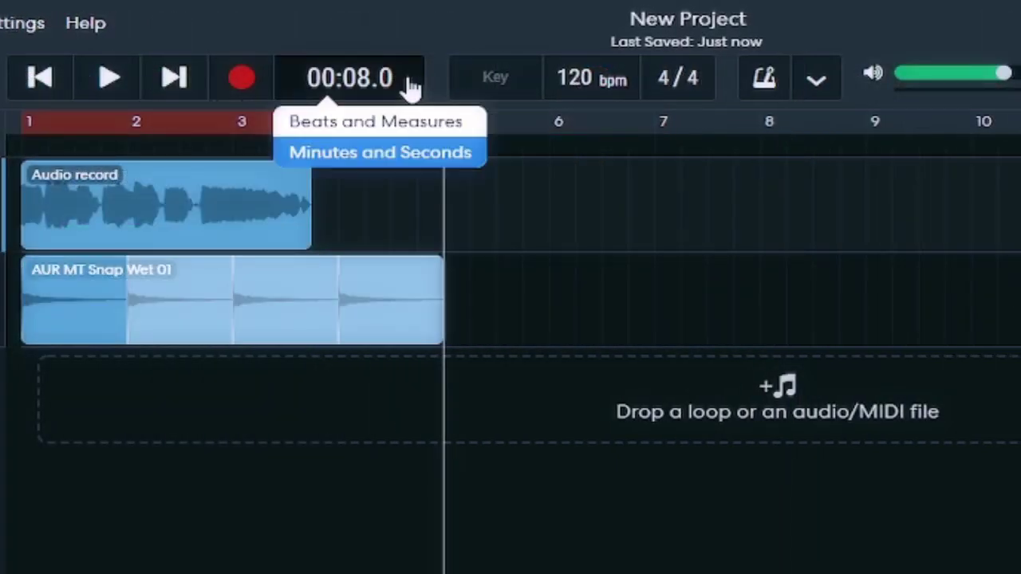
pyautogui.click(425, 126)
pyautogui.click(420, 80)
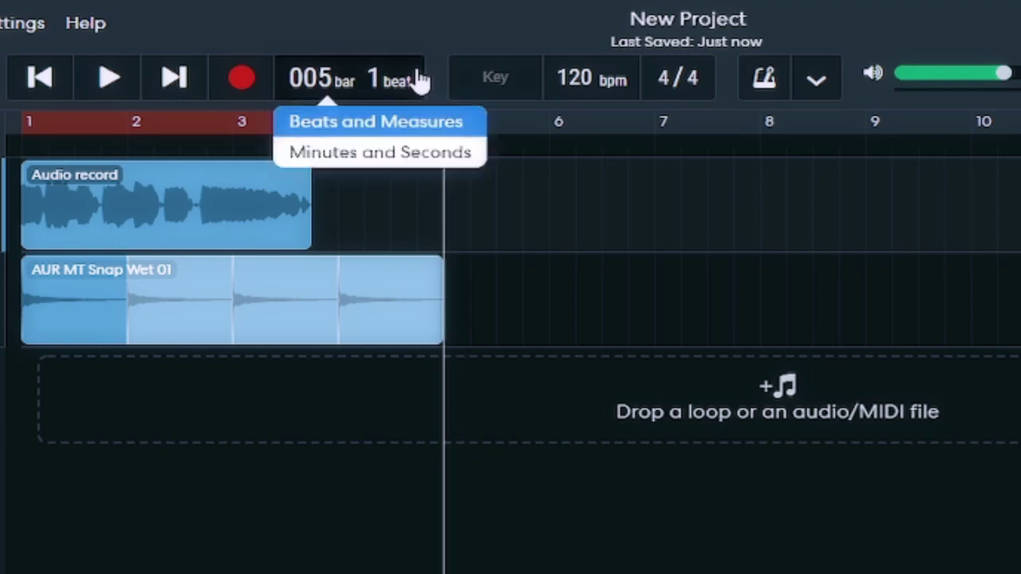
pyautogui.click(428, 153)
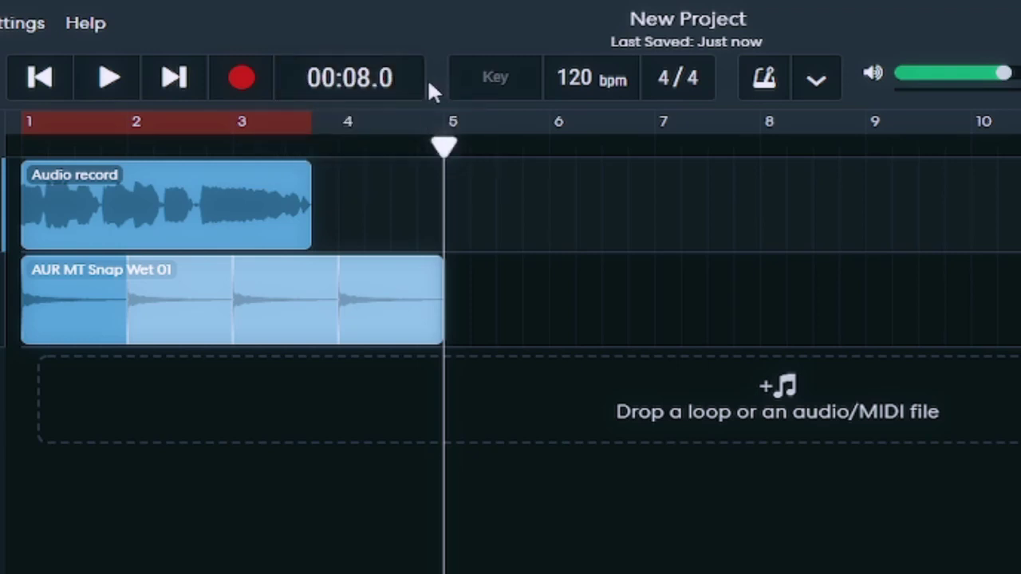
# Check the Key and 4/4 lists, turn the metronome off, open its settings, and set master volume near 0 dB.
pyautogui.click(523, 89)
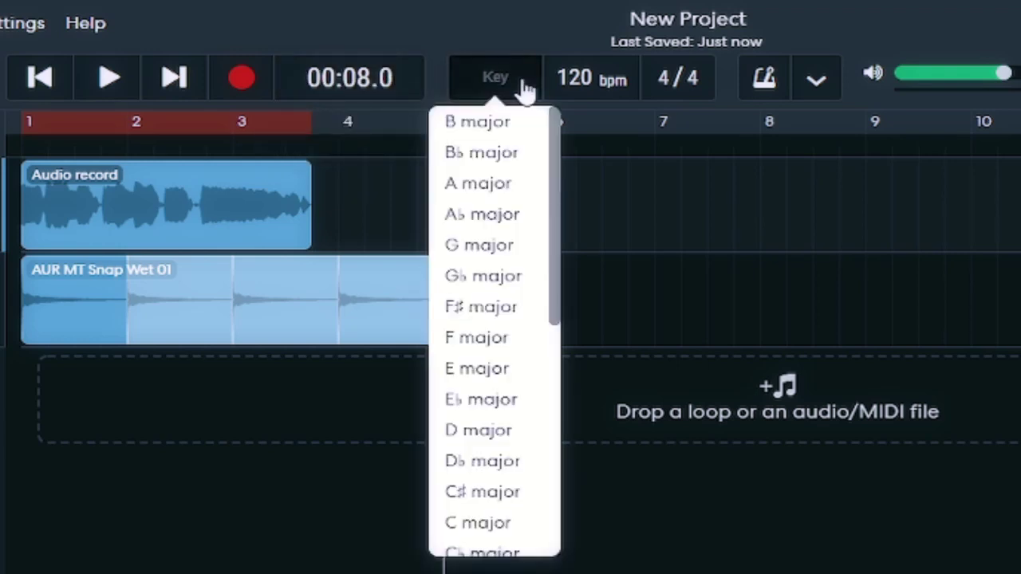
pyautogui.click(568, 77)
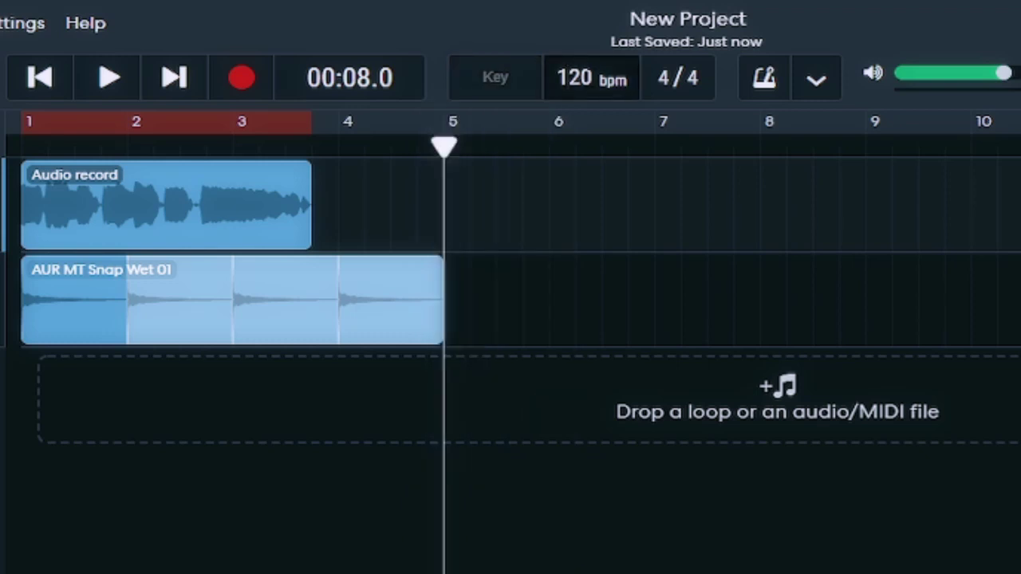
pyautogui.click(697, 82)
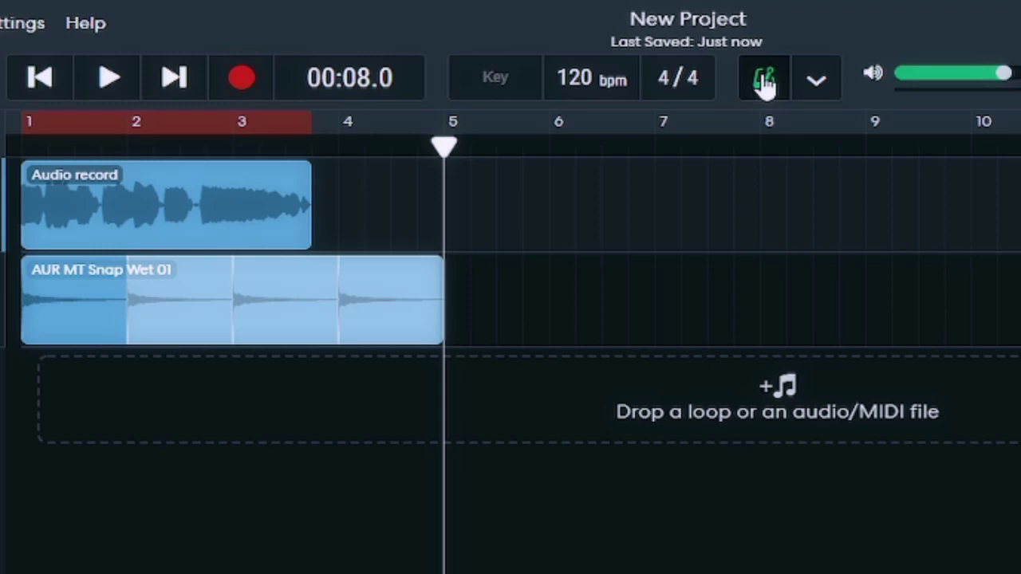
pyautogui.click(764, 79)
pyautogui.click(815, 84)
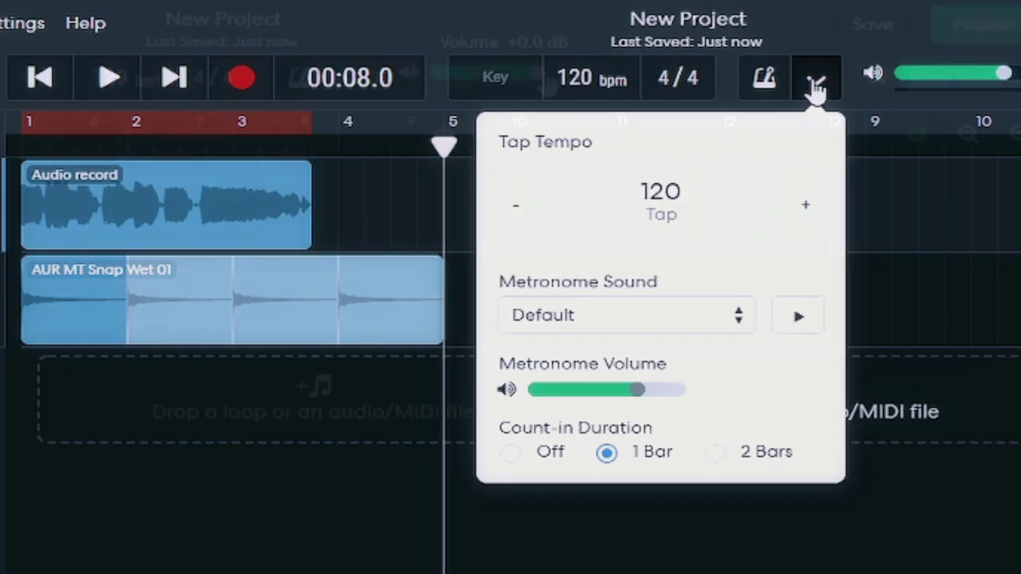
pyautogui.moveTo(1003, 73); pyautogui.dragTo(906, 74)
pyautogui.moveTo(431, 77); pyautogui.dragTo(513, 86)
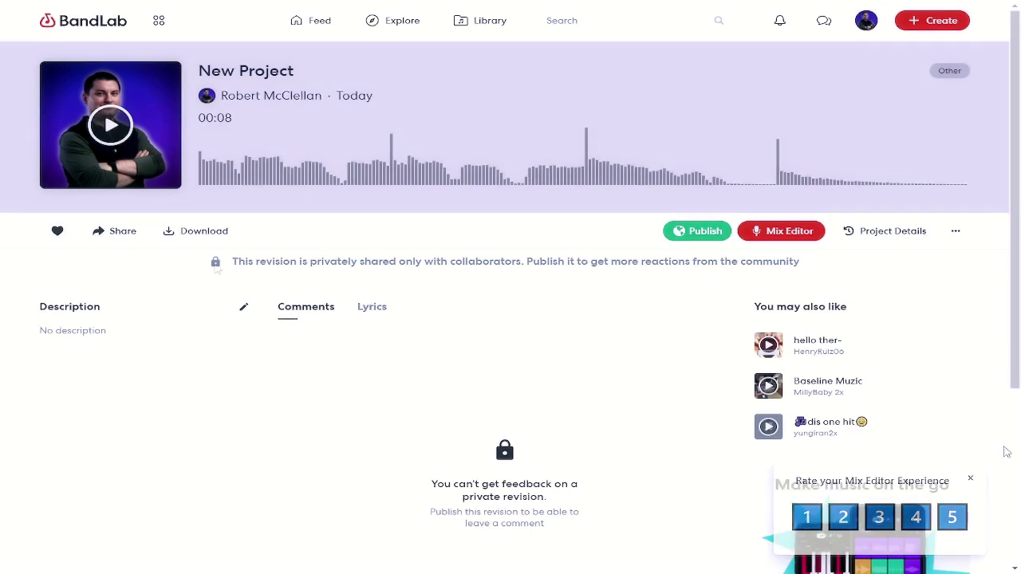
# Return from the mix editor to the New Project page and open its Project Details with version history.
pyautogui.moveTo(229, 263)
pyautogui.mouseDown()
pyautogui.moveTo(581, 276)
pyautogui.moveTo(804, 265)
pyautogui.mouseUp()
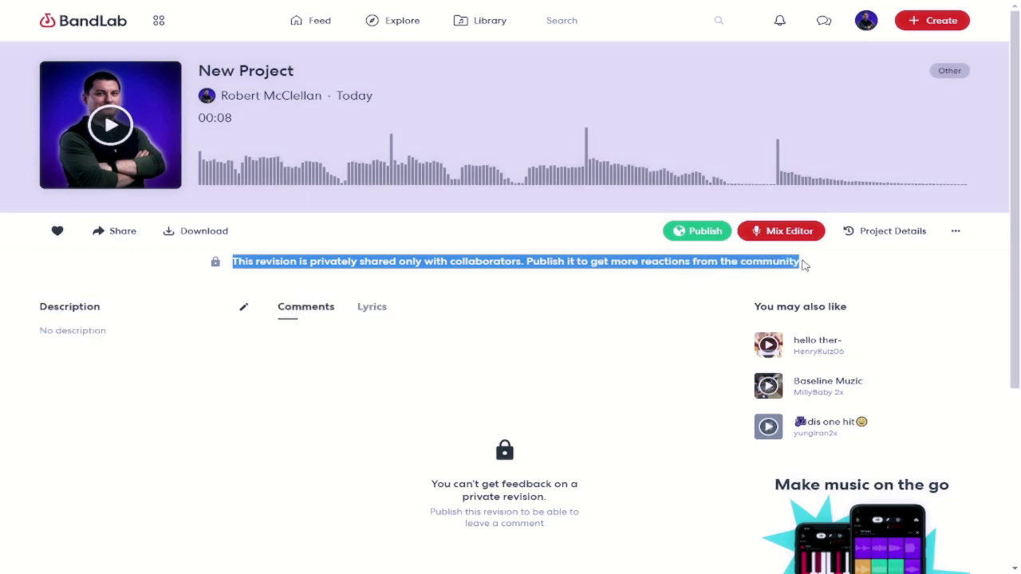
pyautogui.click(528, 293)
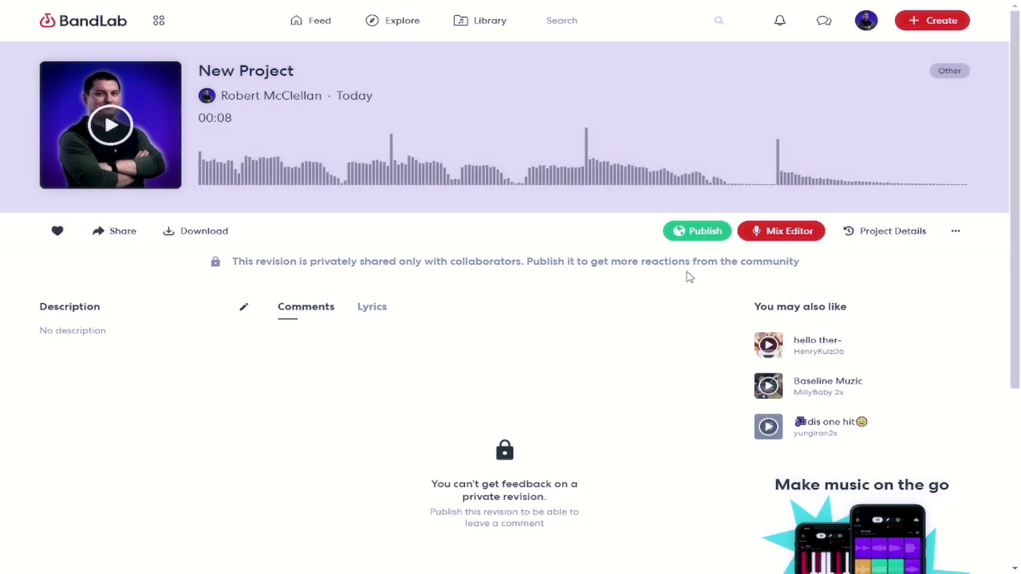
pyautogui.click(789, 231)
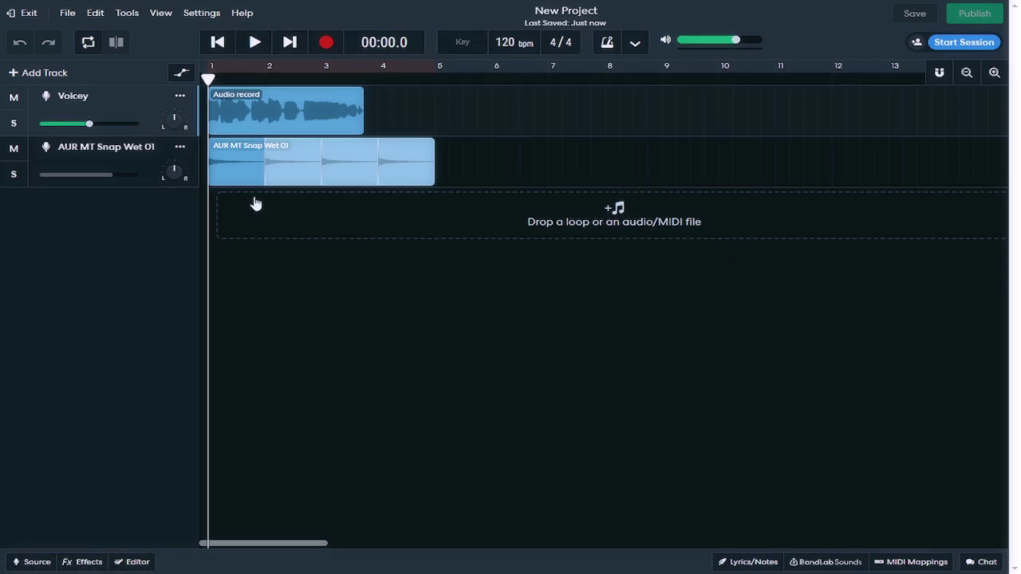
pyautogui.click(29, 14)
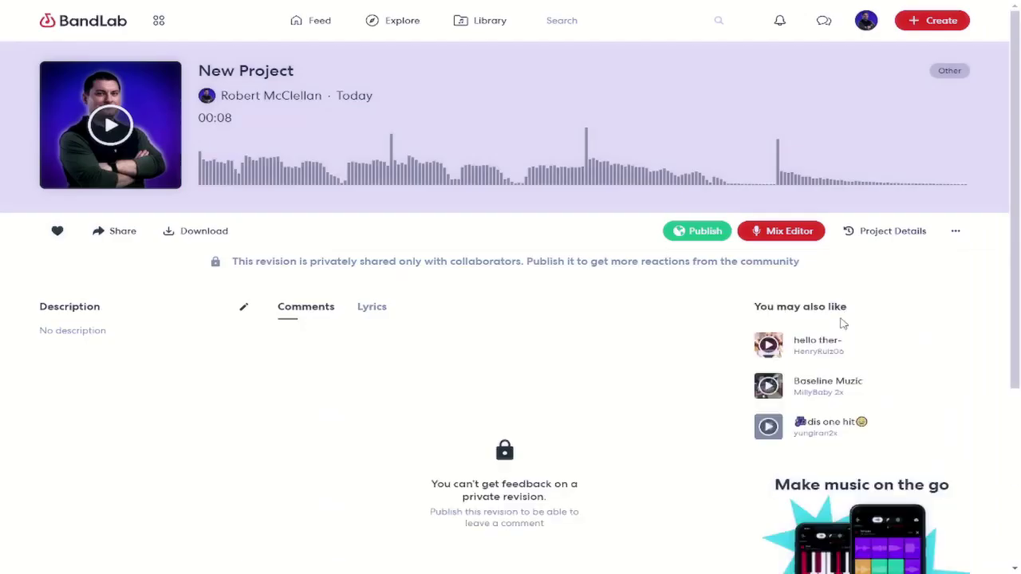
pyautogui.click(887, 235)
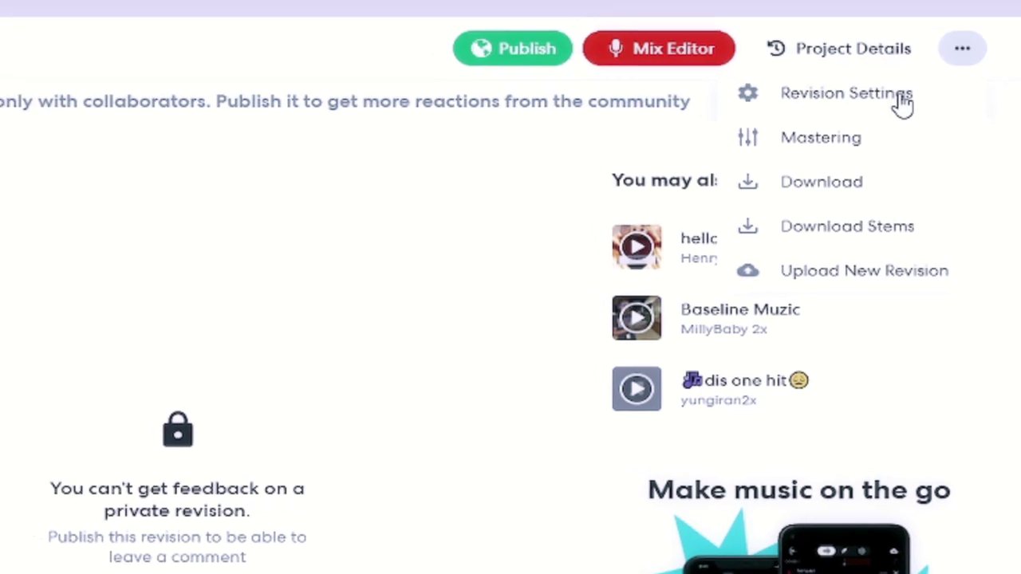
# Open the Revision Settings for genre and explicit content.
pyautogui.click(861, 80)
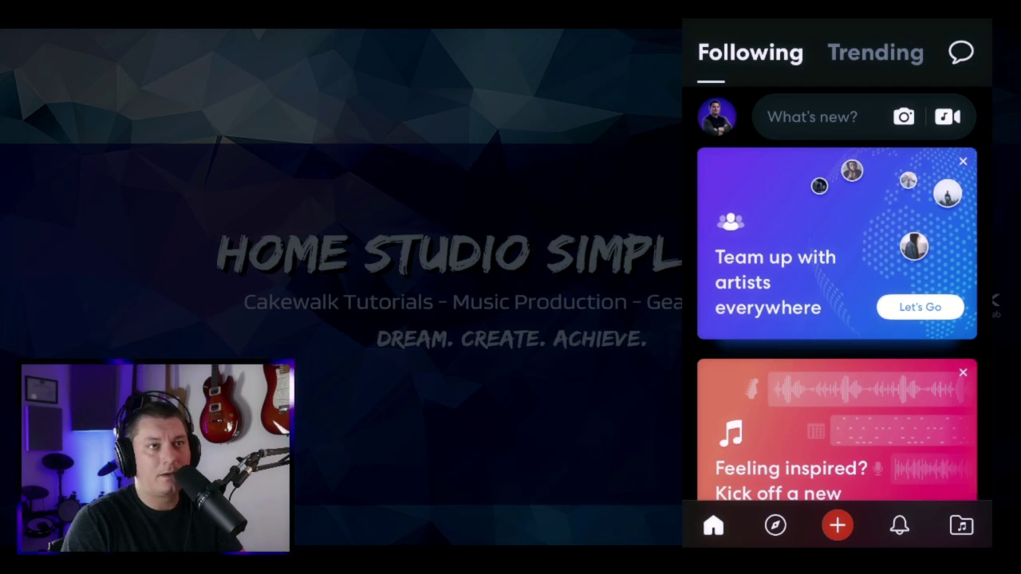
# Switch the mobile app to the Explore page and scroll through its featured music.
pyautogui.click(776, 524)
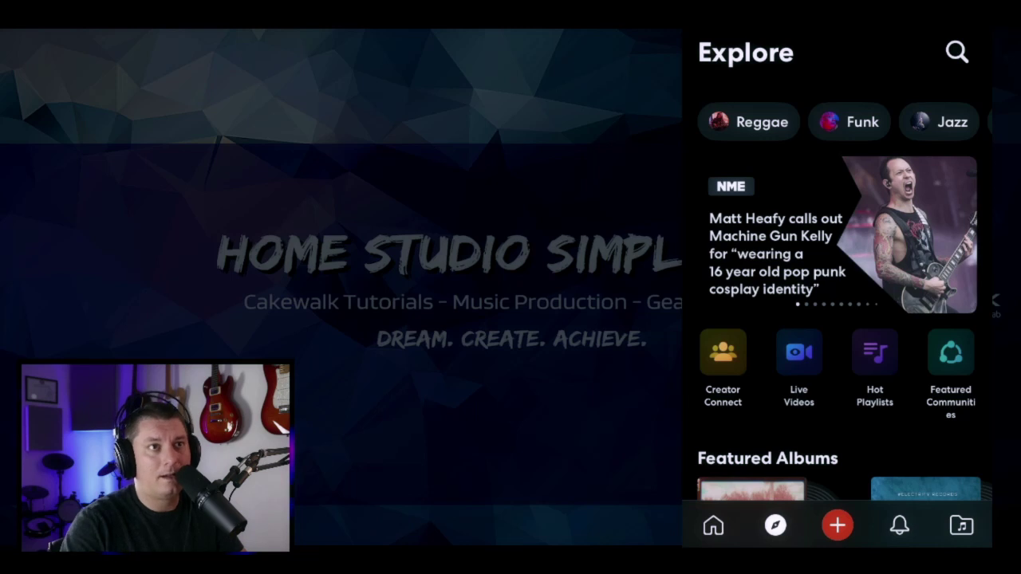
pyautogui.scroll(-5, 837, 279)
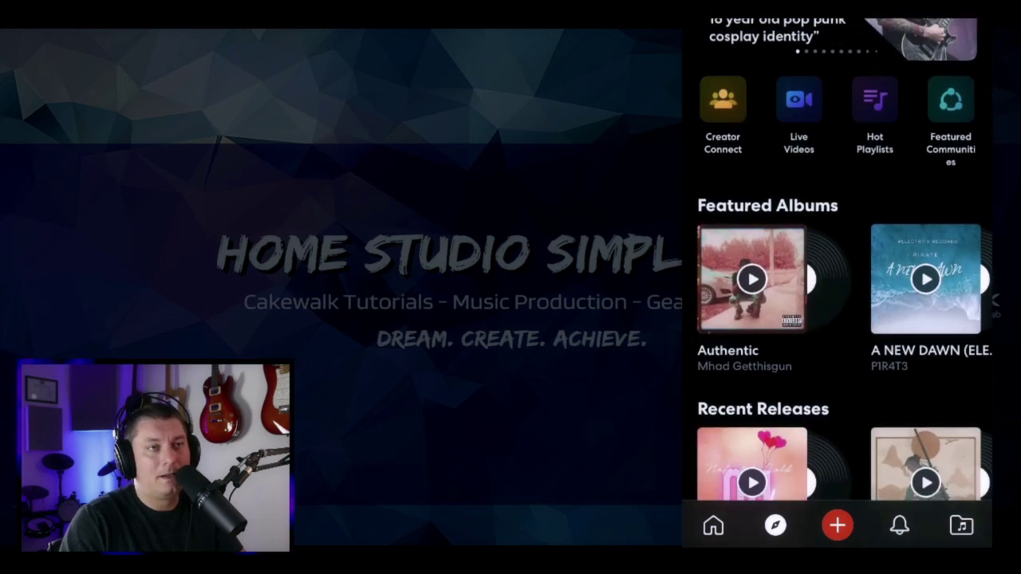
pyautogui.scroll(-5, 837, 279)
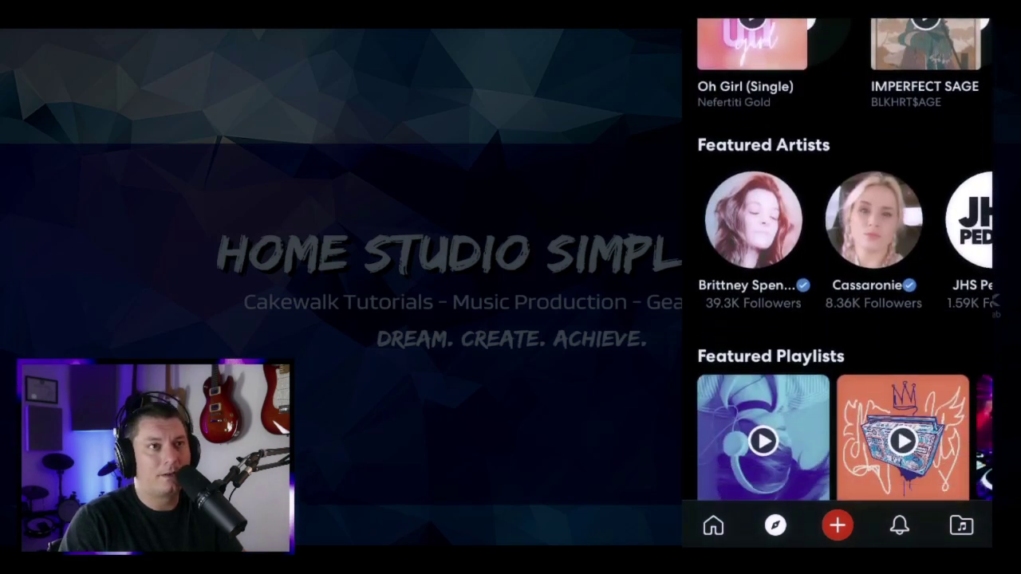
pyautogui.scroll(-5, 837, 279)
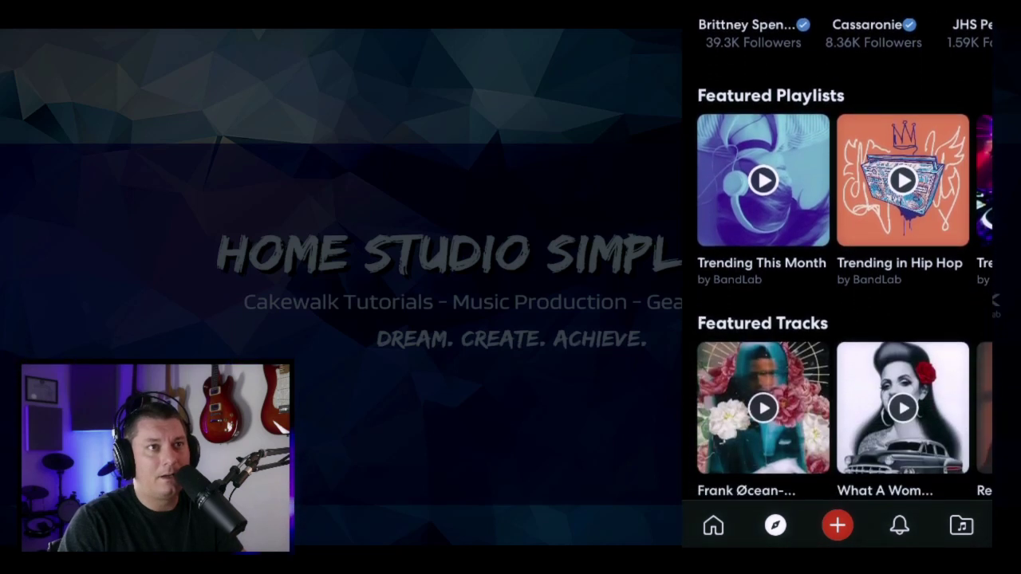
pyautogui.scroll(-5, 837, 279)
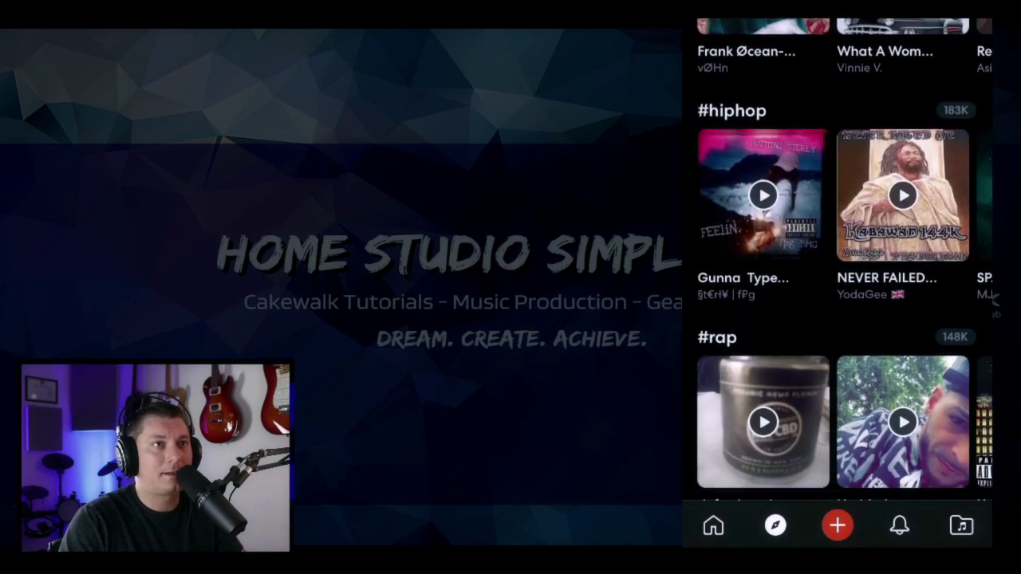
pyautogui.scroll(-5, 837, 280)
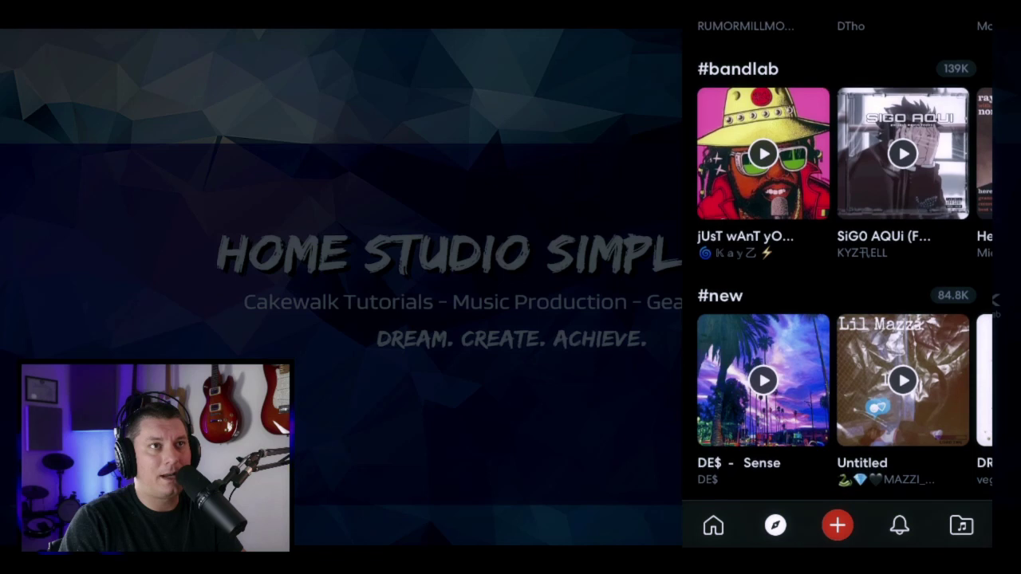
pyautogui.scroll(-5, 837, 279)
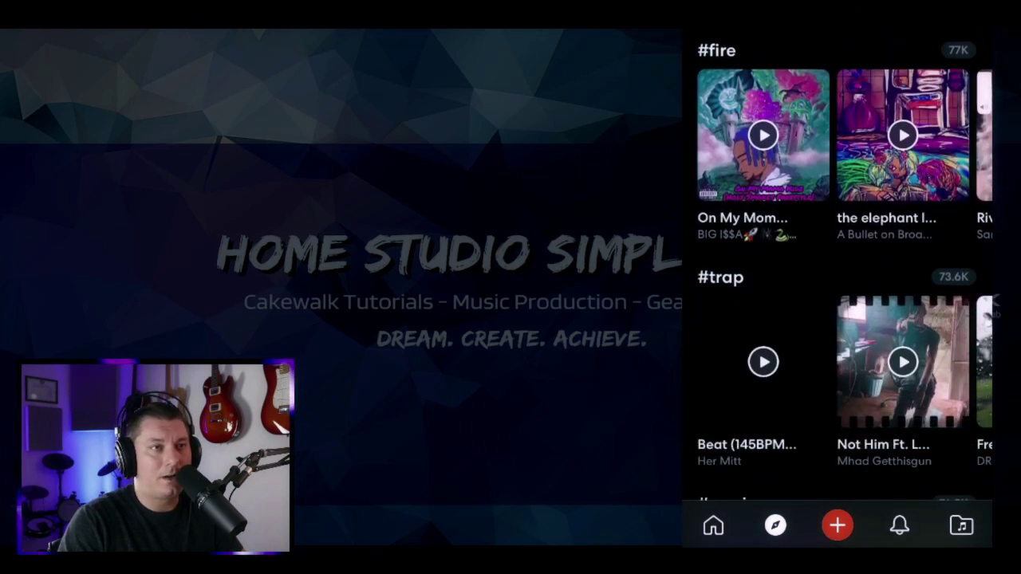
pyautogui.scroll(-5, 838, 279)
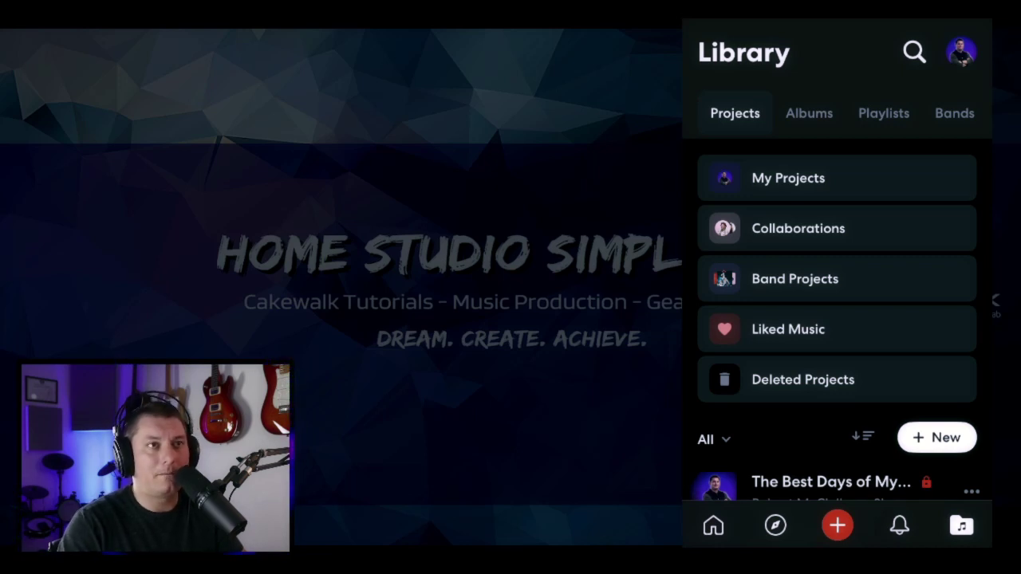
# Browse the Library's Albums, Playlists, Bands and Communities tabs, then open My Projects.
pyautogui.click(808, 113)
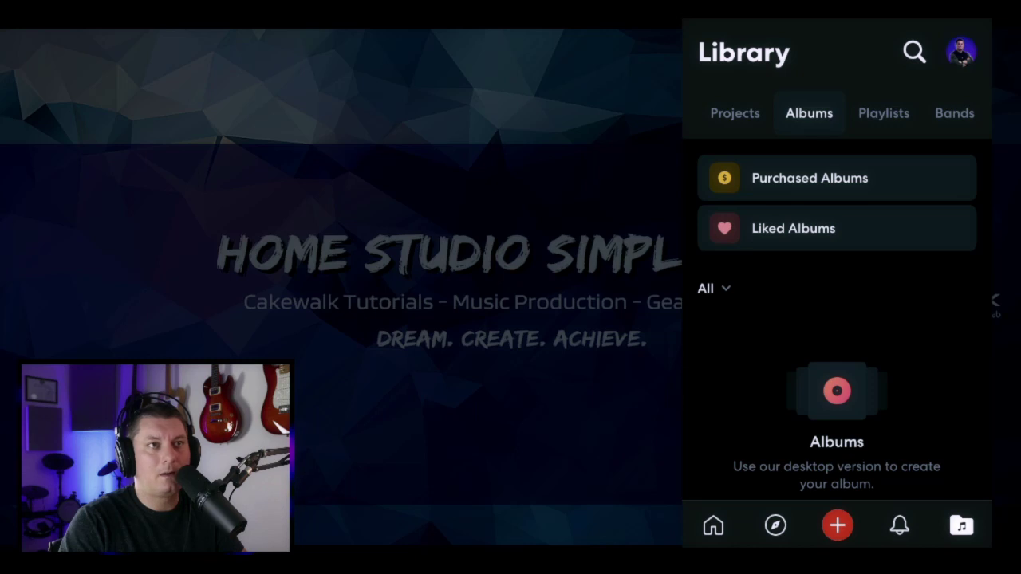
pyautogui.click(883, 112)
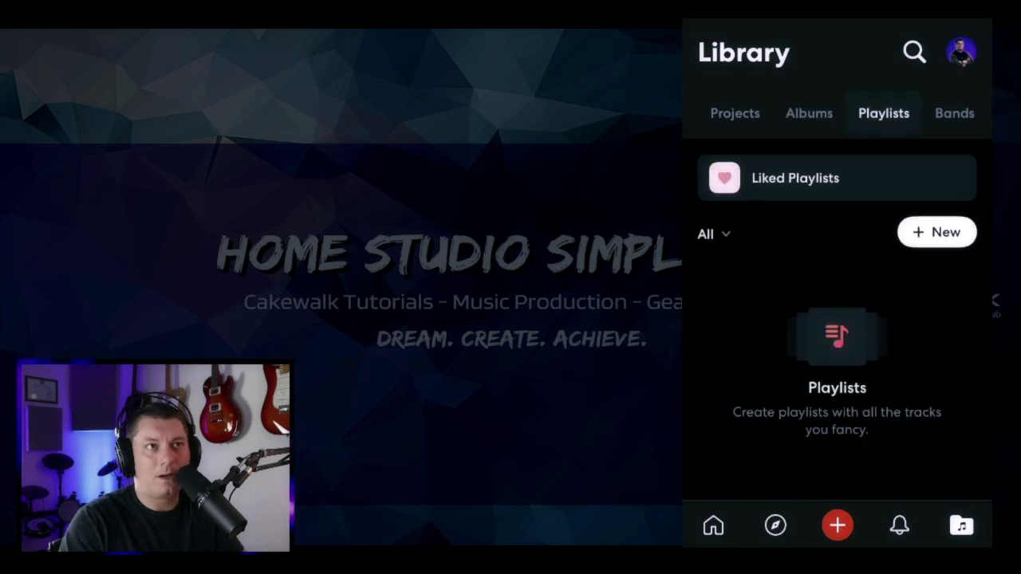
pyautogui.click(954, 112)
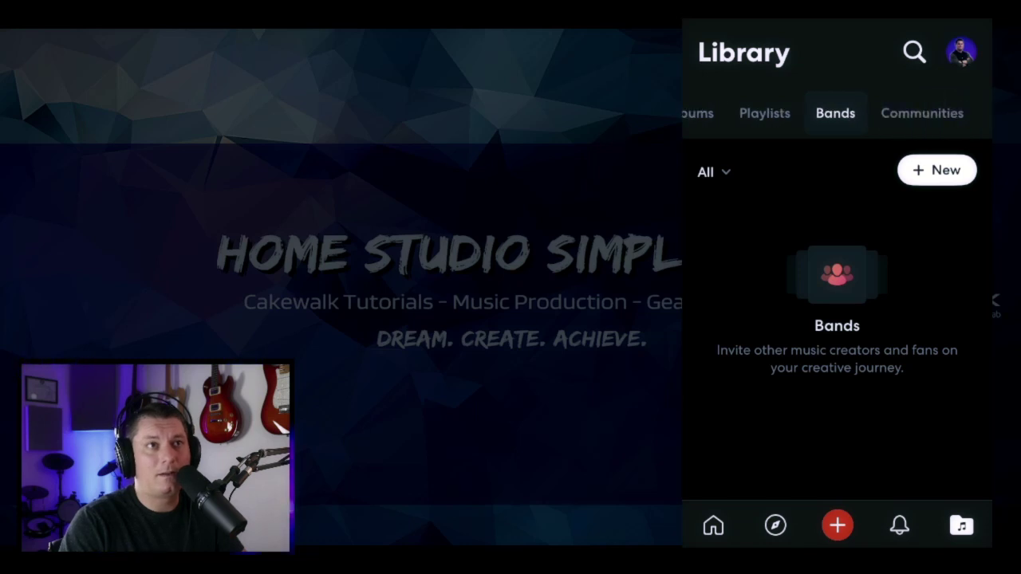
pyautogui.click(921, 113)
pyautogui.click(937, 170)
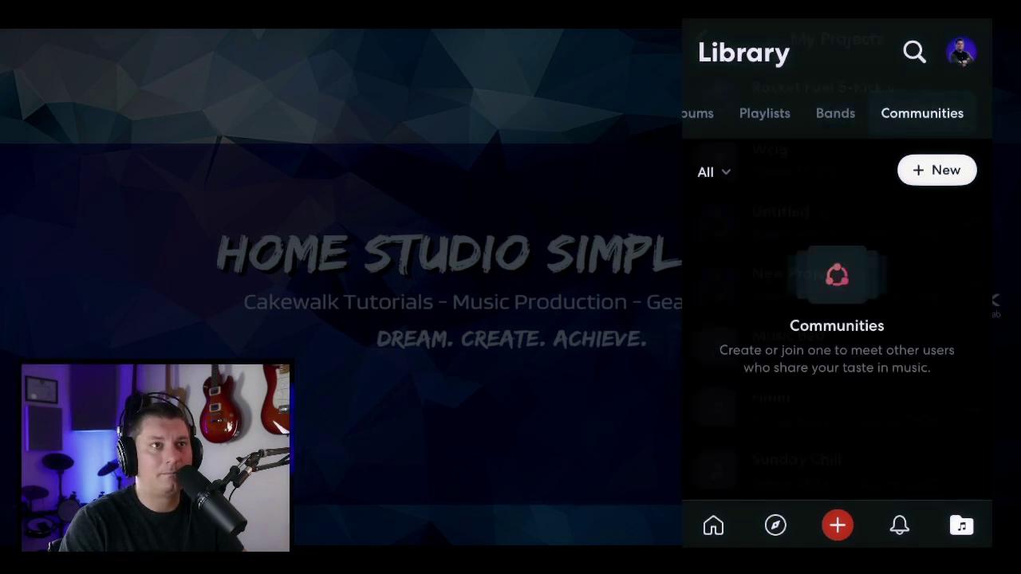
pyautogui.scroll(-2, 837, 280)
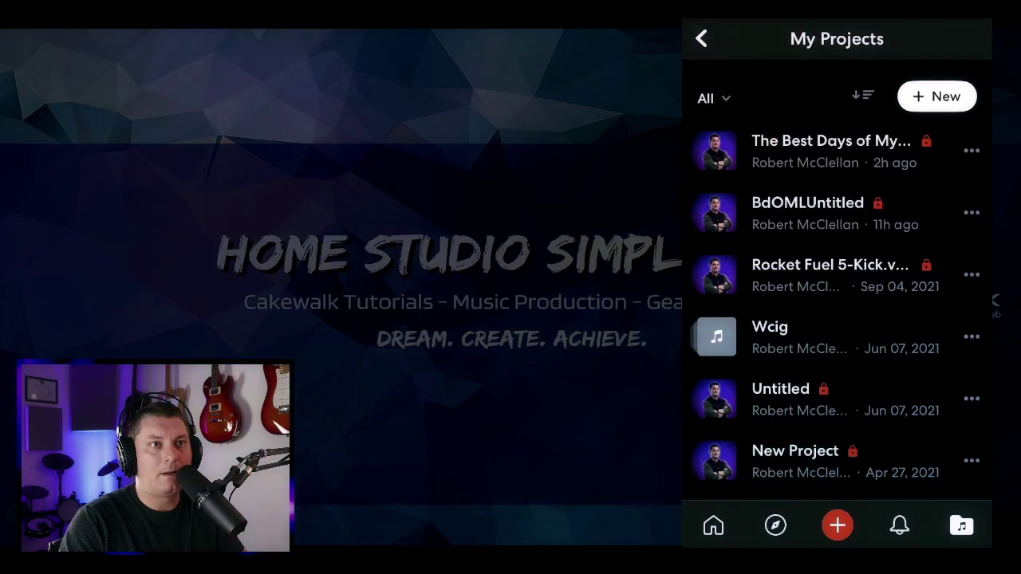
# Scroll through My Projects and open Sunday Chill in the mobile studio.
pyautogui.scroll(-3, 837, 279)
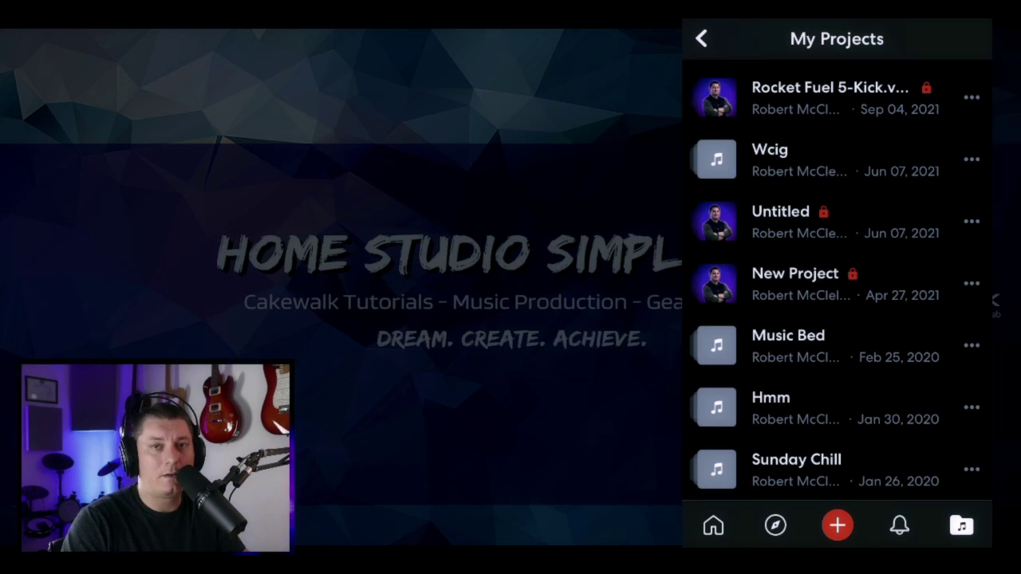
pyautogui.scroll(3, 837, 279)
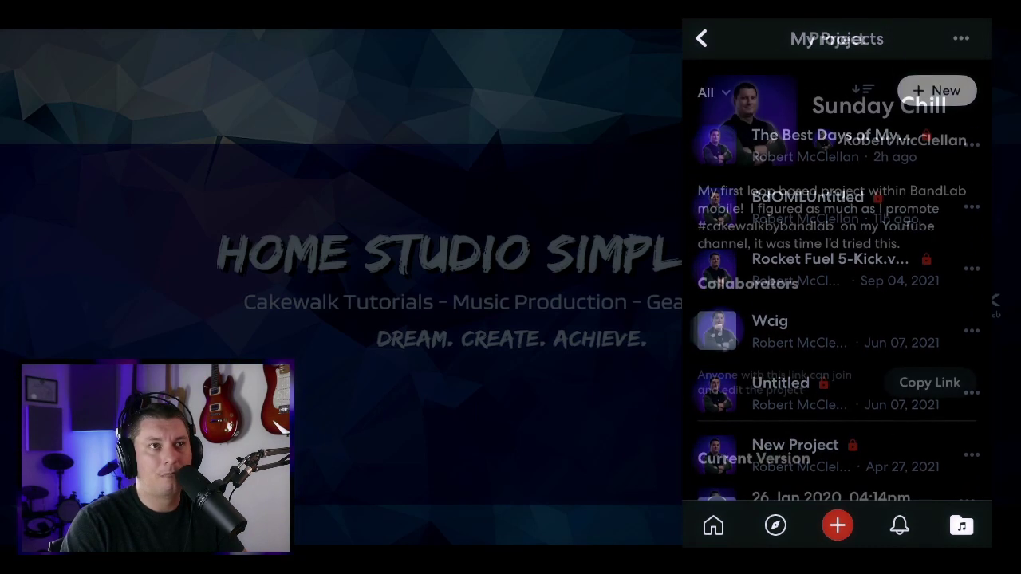
pyautogui.scroll(-4, 837, 279)
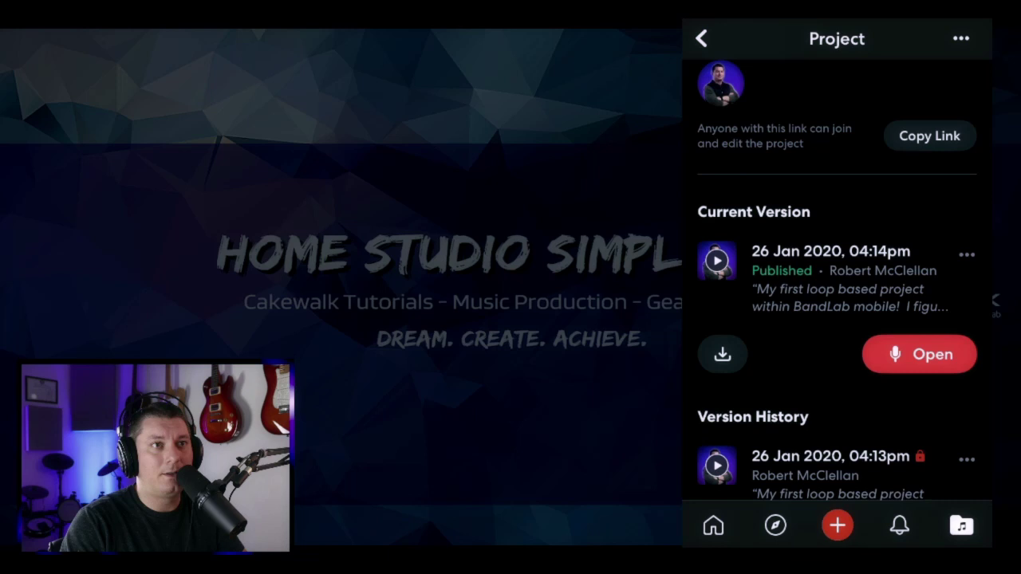
pyautogui.scroll(-2, 836, 279)
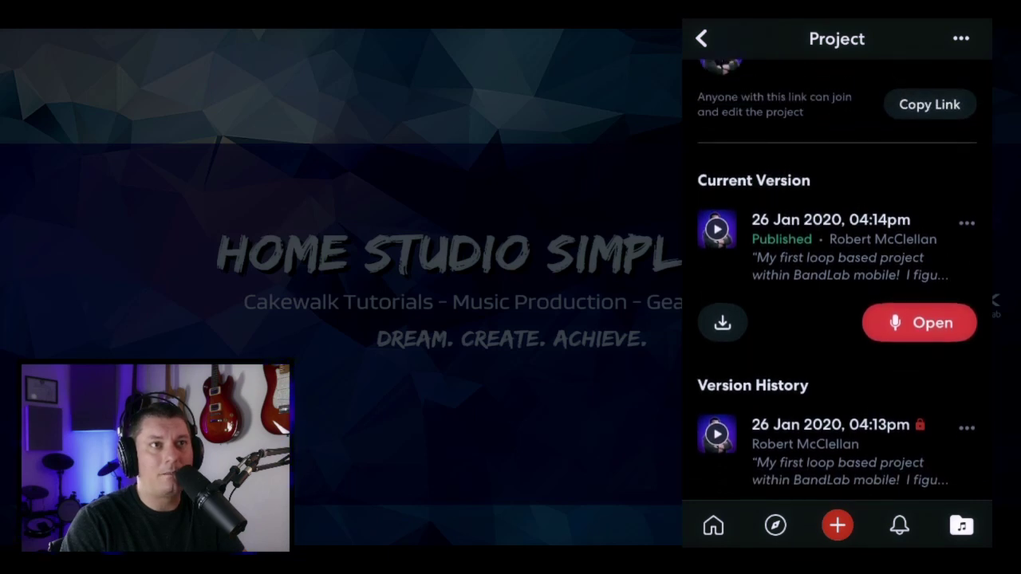
pyautogui.click(920, 322)
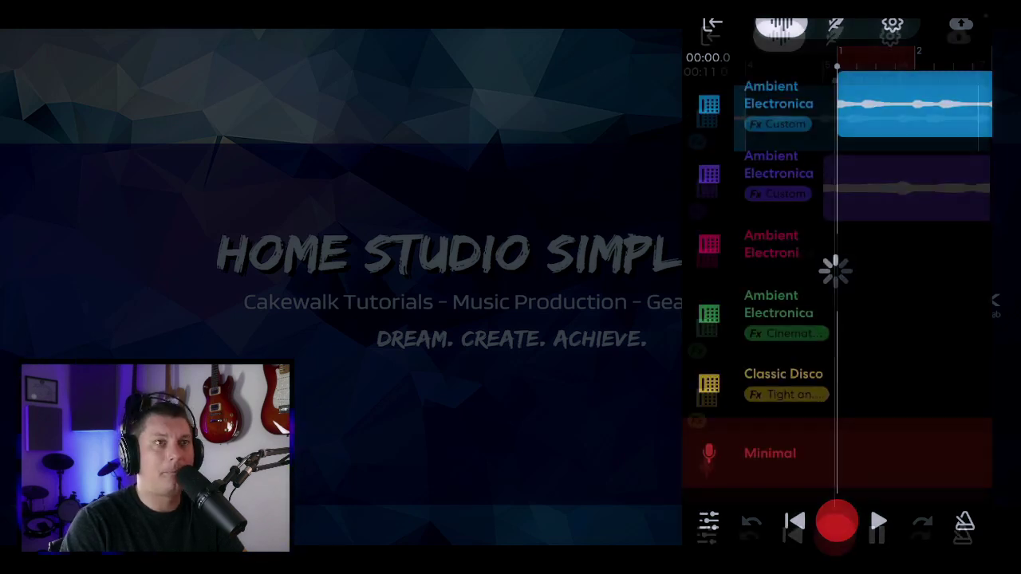
# Play the Sunday Chill project and show the mixer with each track's volume and pan.
pyautogui.press('space')
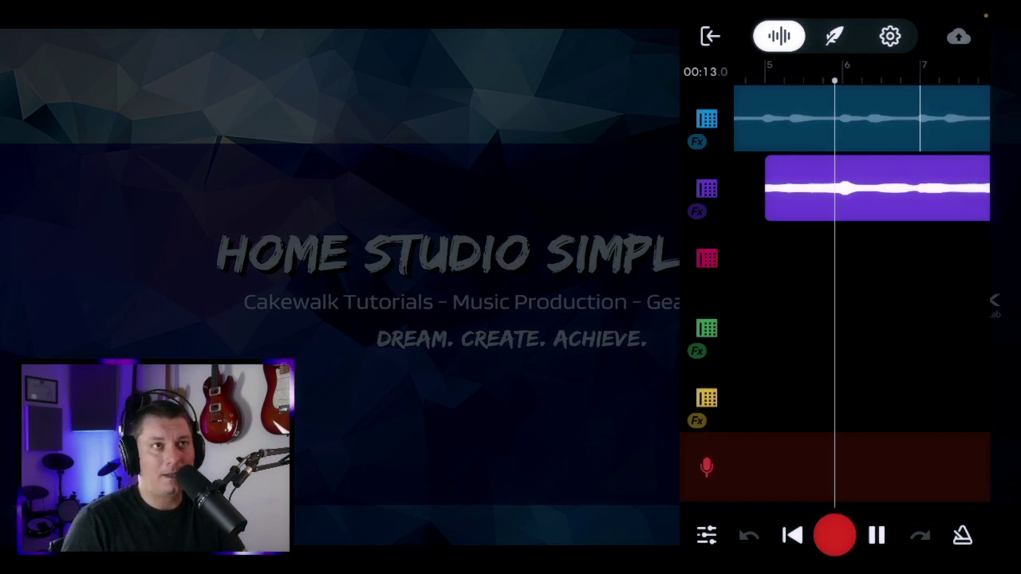
pyautogui.click(706, 535)
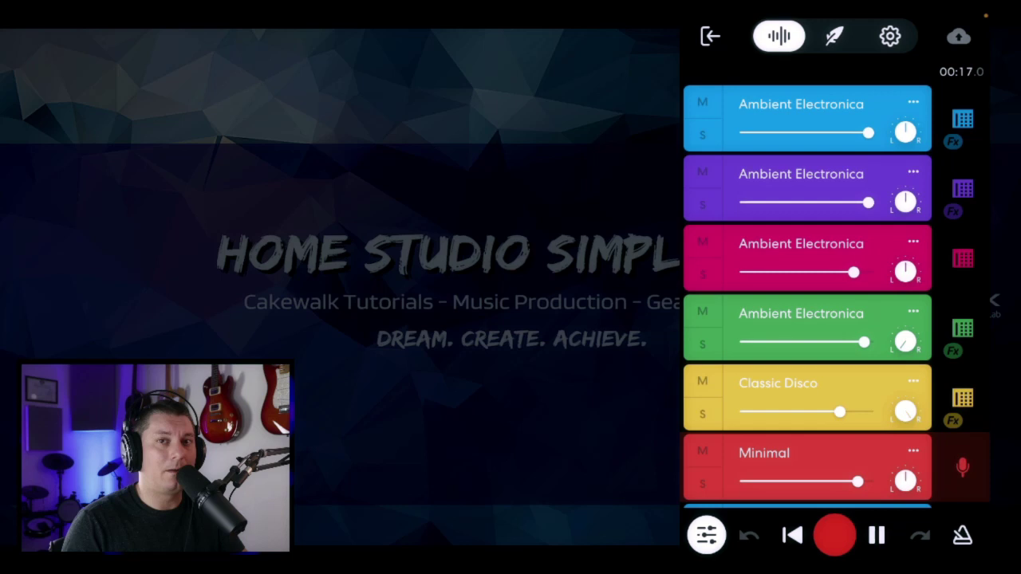
pyautogui.click(706, 534)
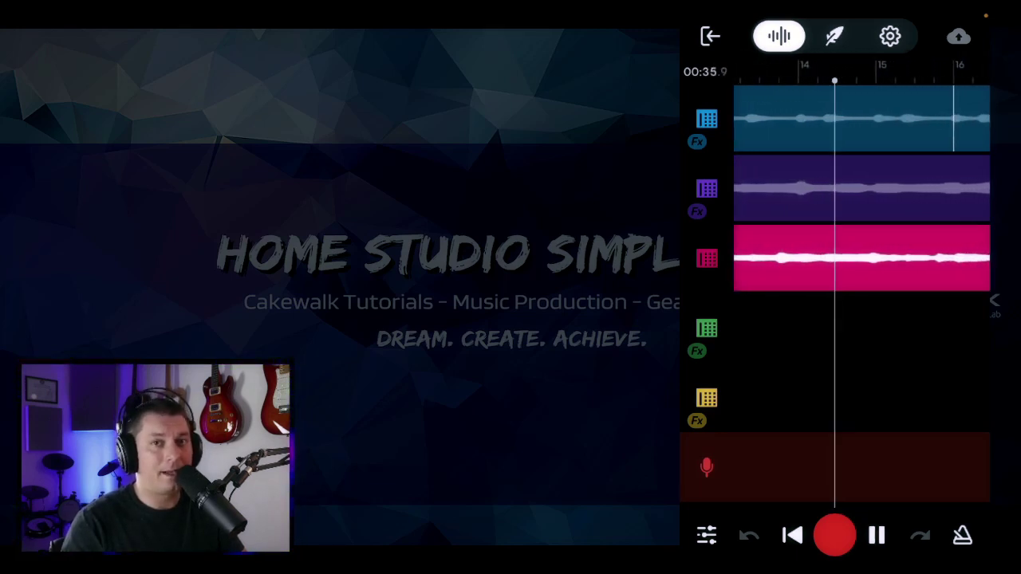
pyautogui.click(707, 535)
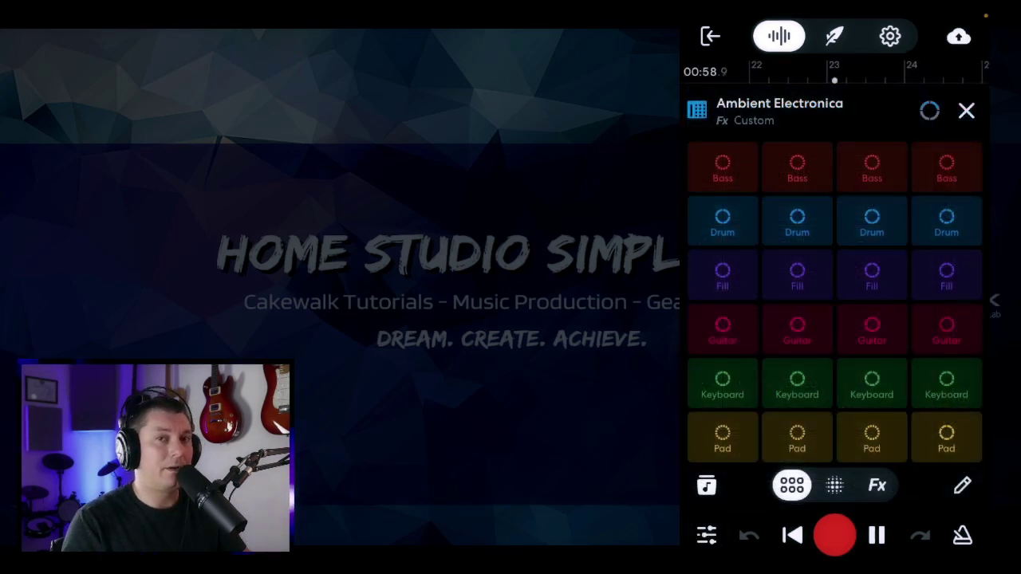
# Switch the Ambient Electronica pads to the filter/gater FX pads, then the Fx presets.
pyautogui.click(834, 485)
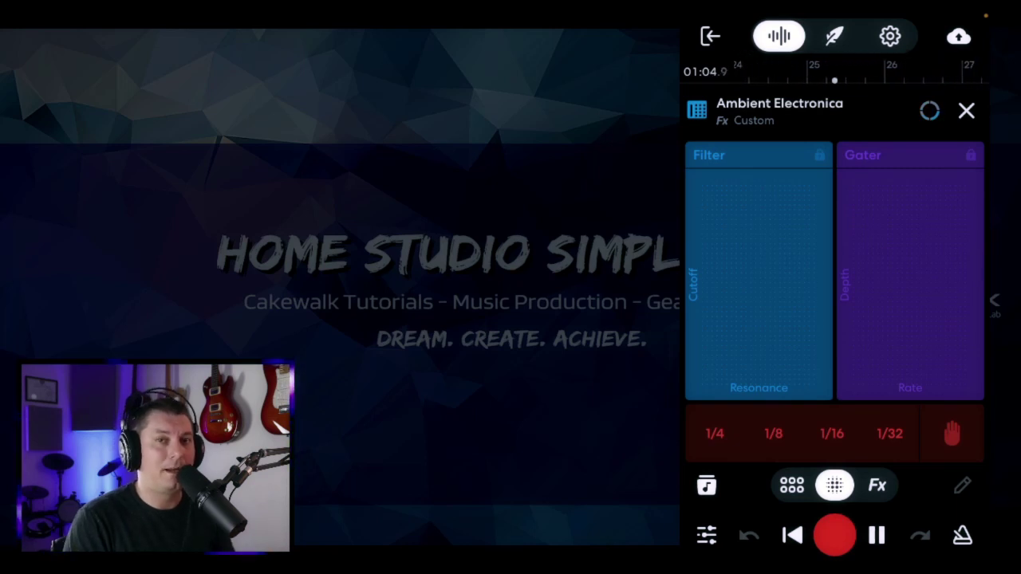
pyautogui.click(877, 484)
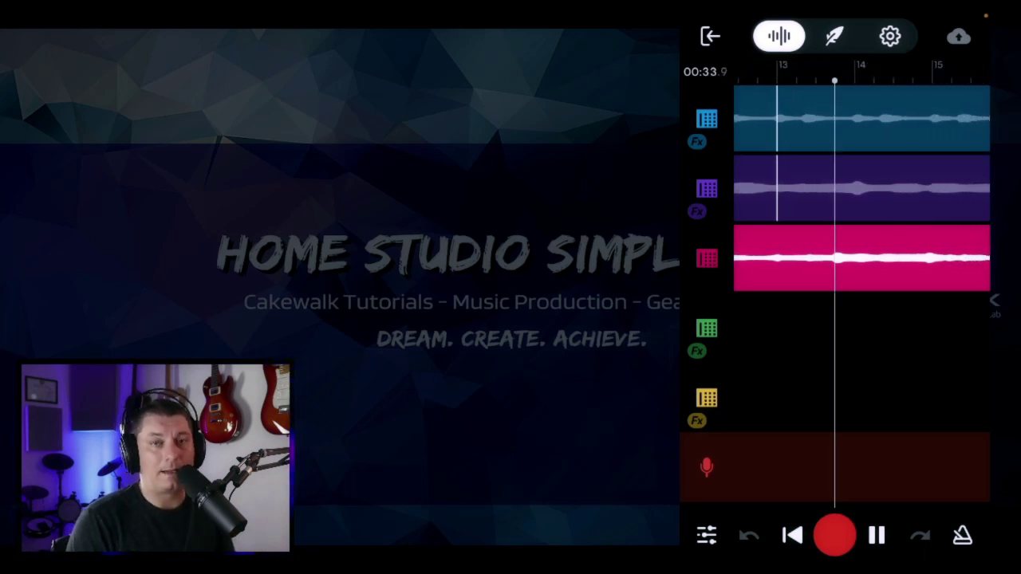
# In the mixer, solo the first Ambient Electronica track, then unsolo it.
pyautogui.click(706, 535)
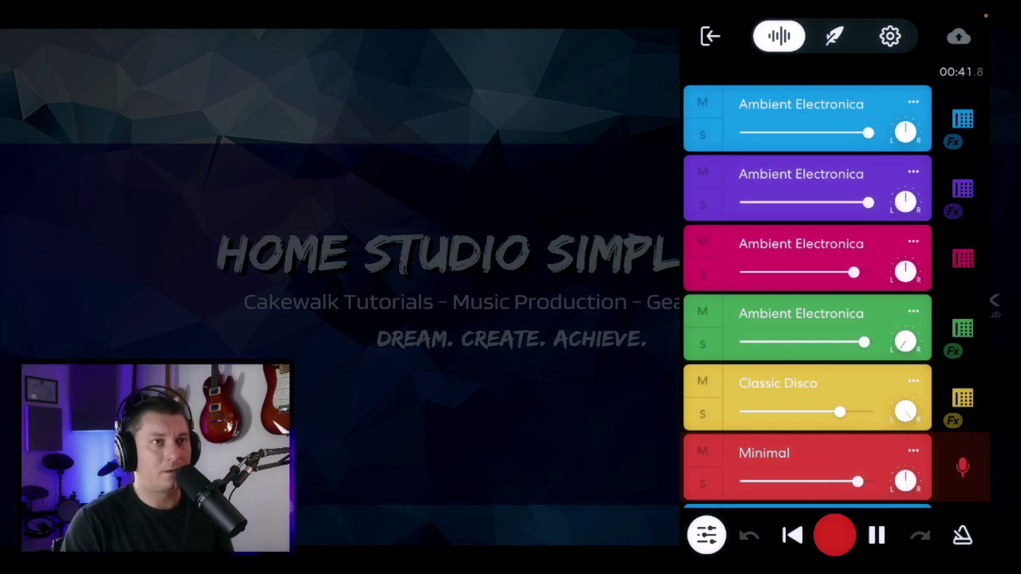
pyautogui.click(702, 135)
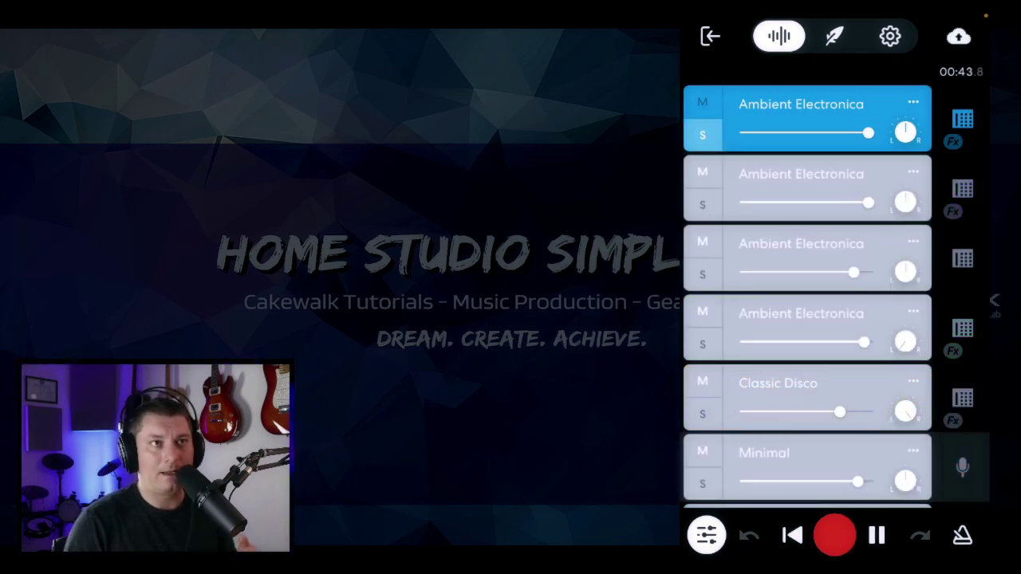
pyautogui.click(702, 135)
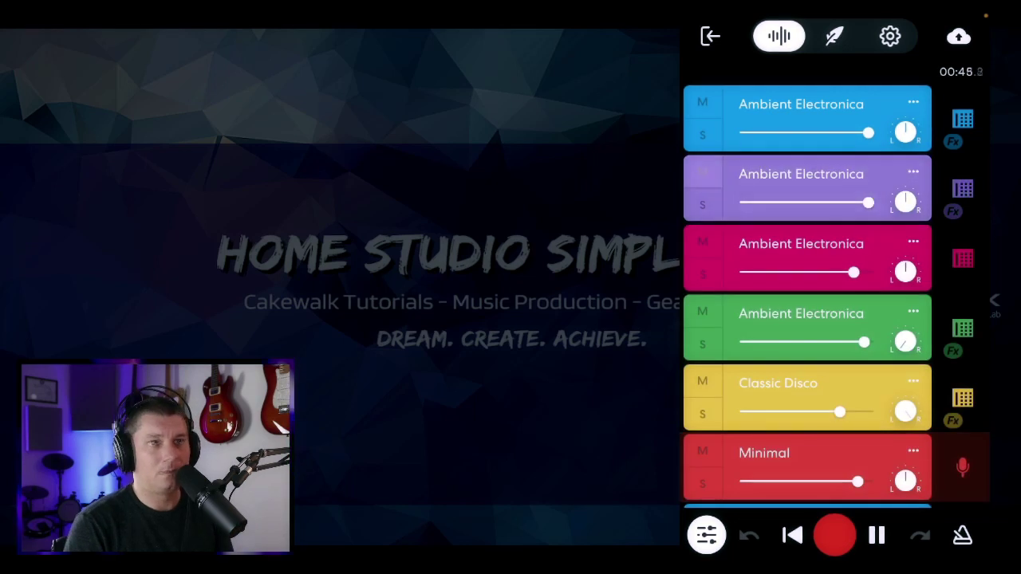
# Dismiss the track options menu unchanged and show track 1's loop pads.
pyautogui.click(914, 102)
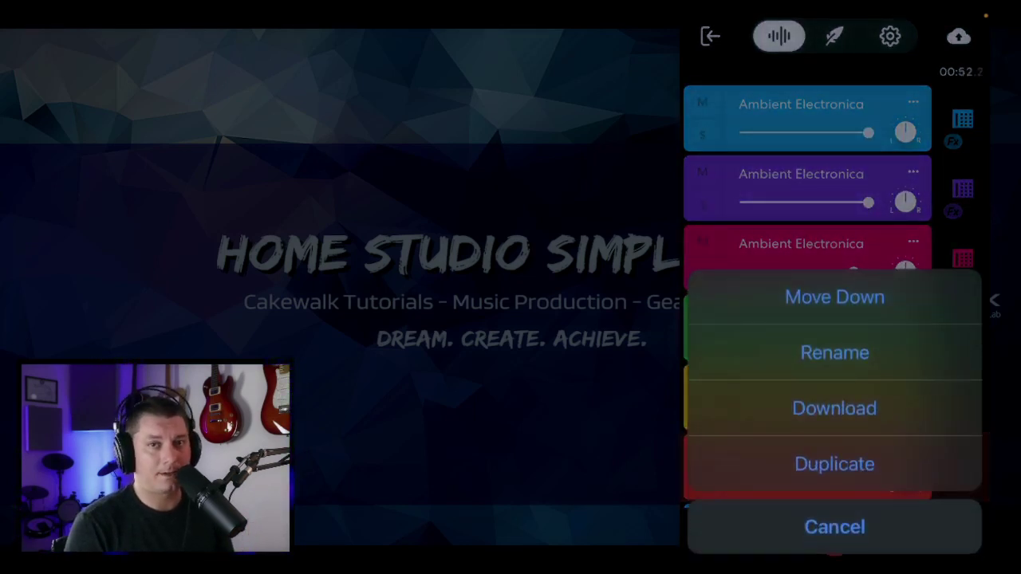
pyautogui.click(834, 526)
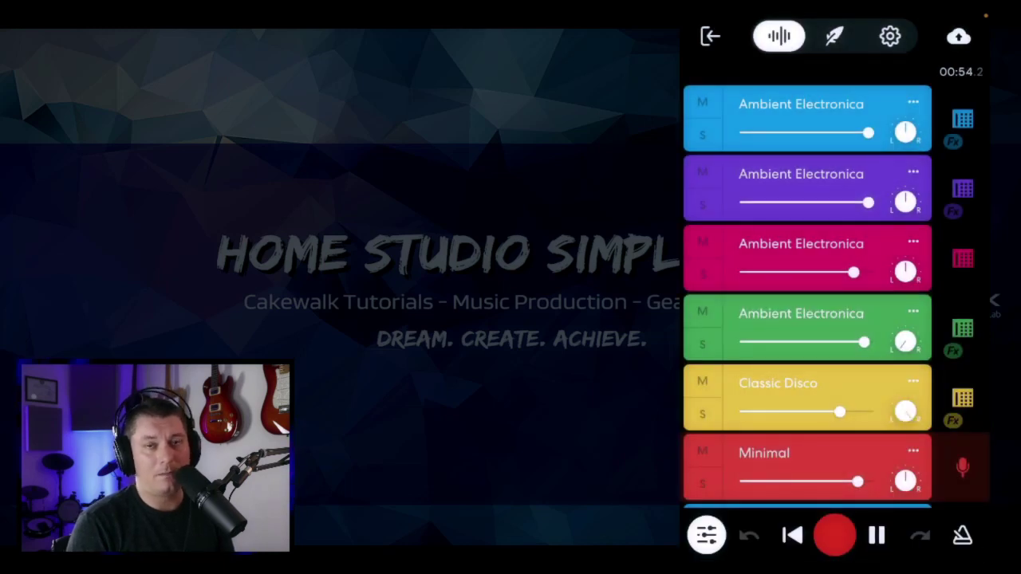
pyautogui.click(806, 116)
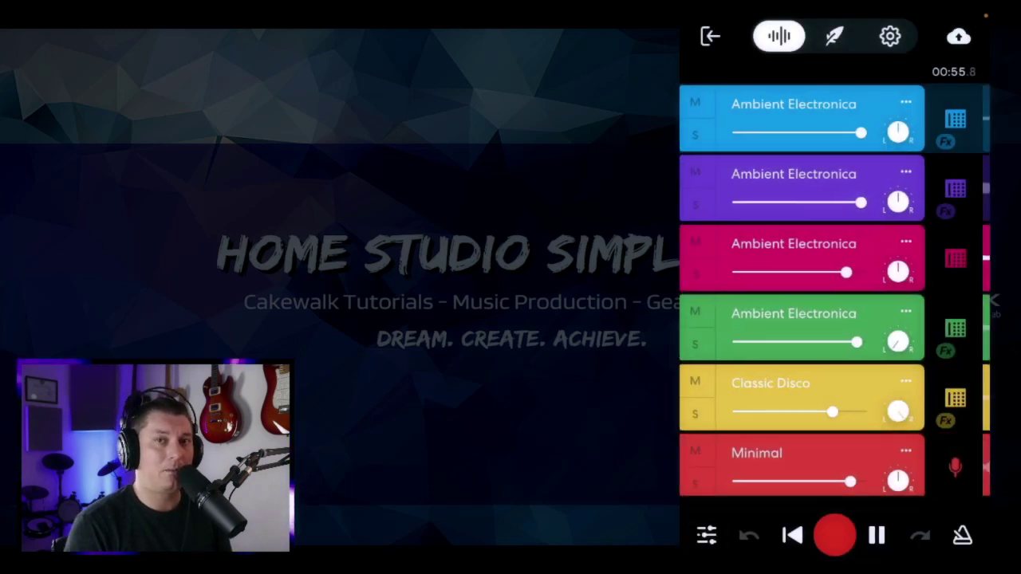
pyautogui.click(962, 119)
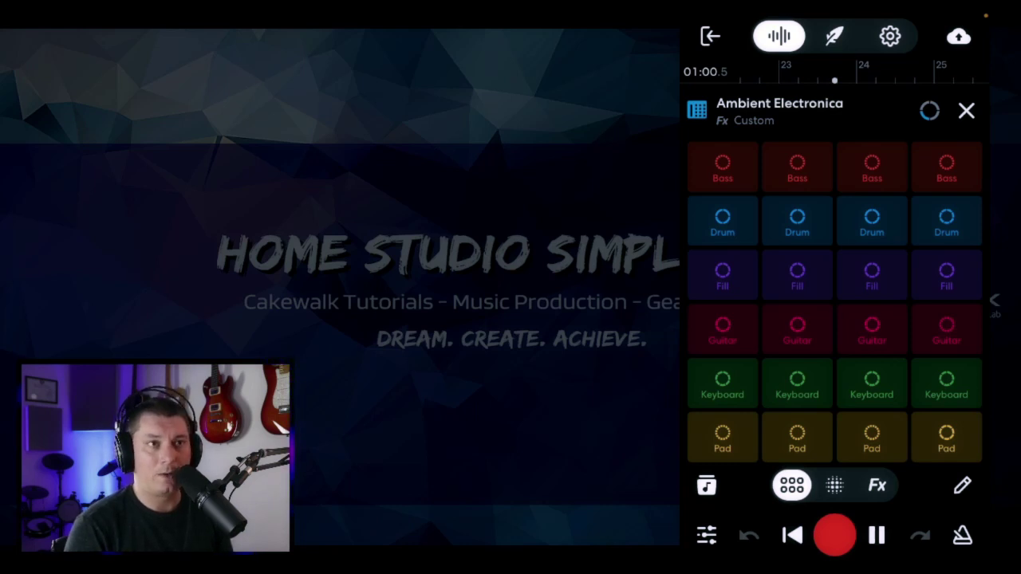
# Switch to the filter/gater pads, then view the Fx preset carousel with Custom active.
pyautogui.click(835, 485)
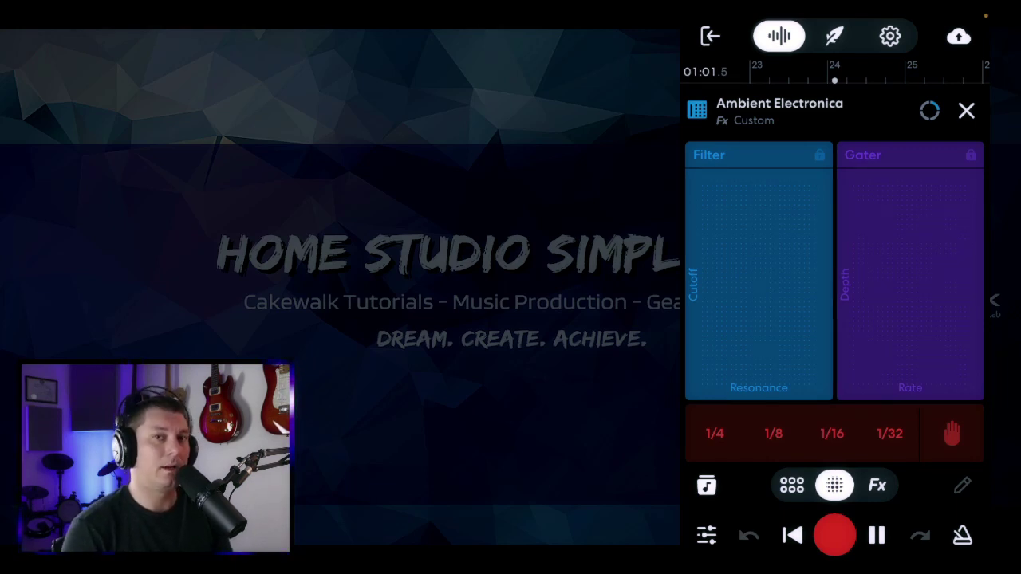
pyautogui.click(877, 485)
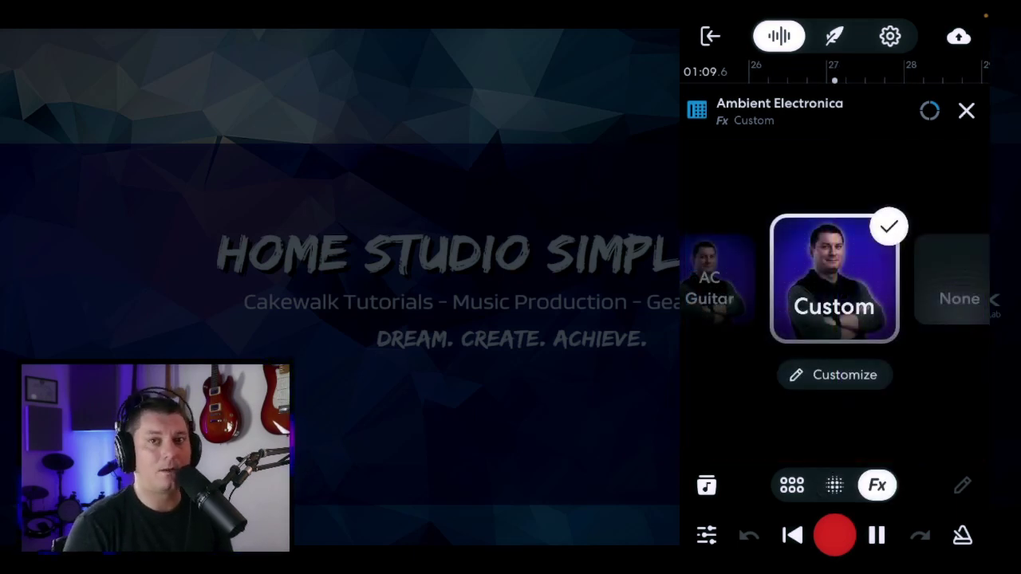
# Add the lyric note 'BandLab is making music great again!' and view the tempo-90 settings.
pyautogui.click(834, 36)
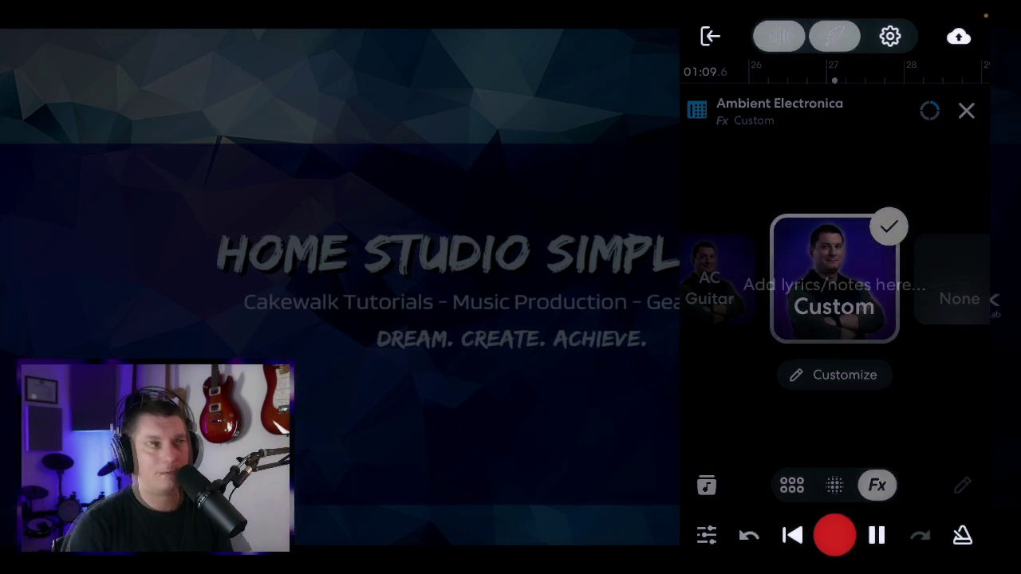
pyautogui.write('Band')
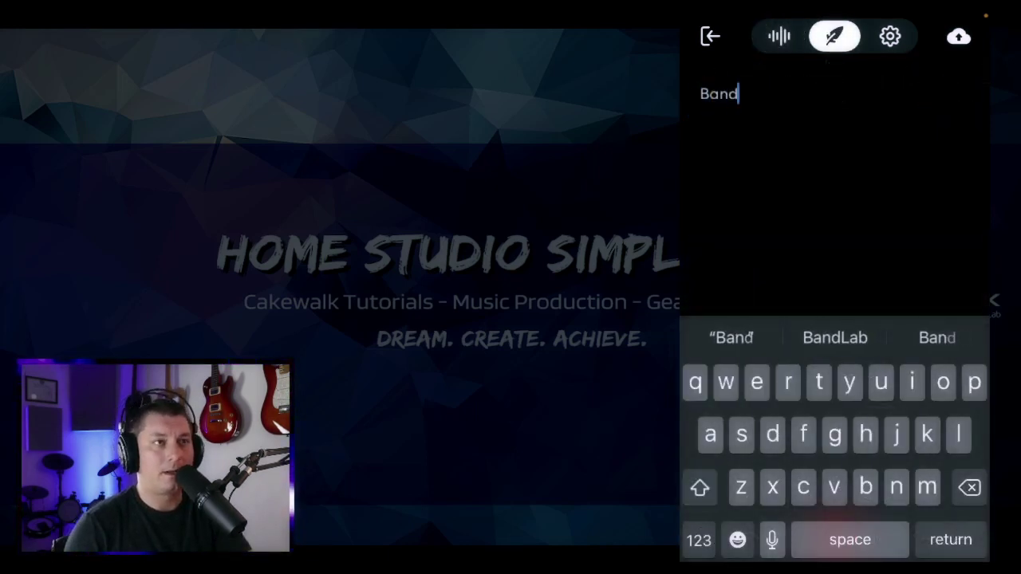
pyautogui.write('Lab is')
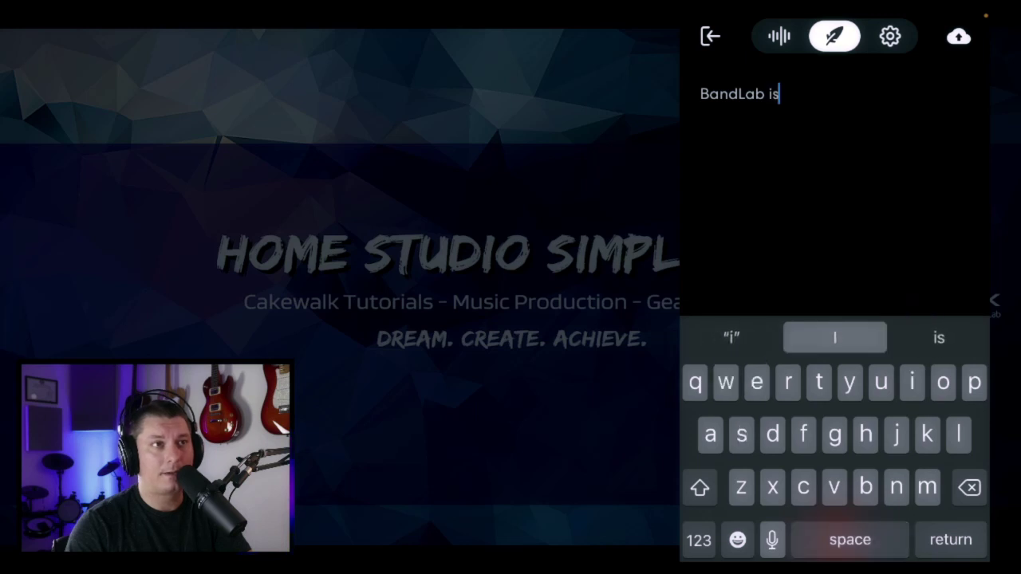
pyautogui.write(' making music')
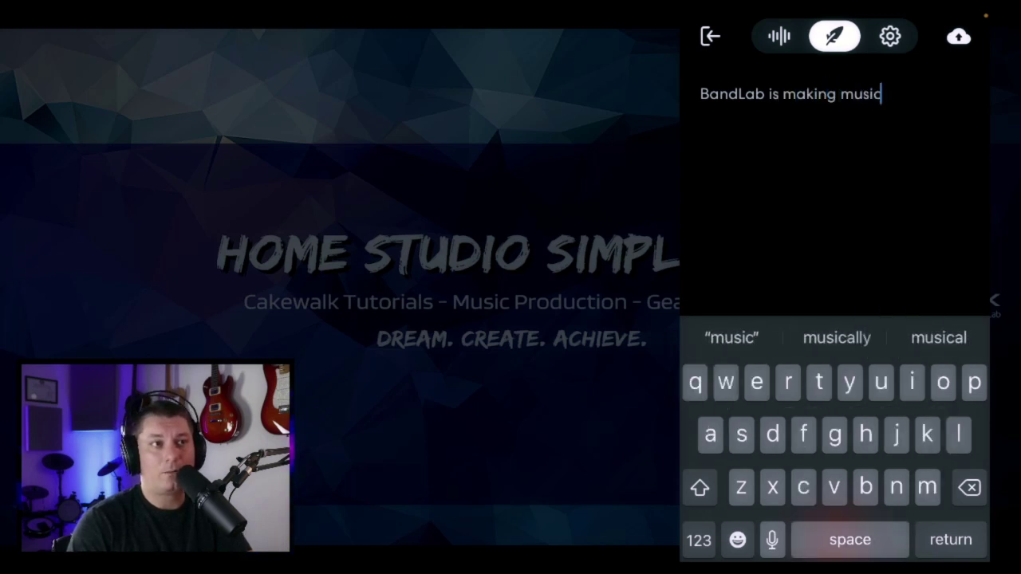
pyautogui.write(' great again')
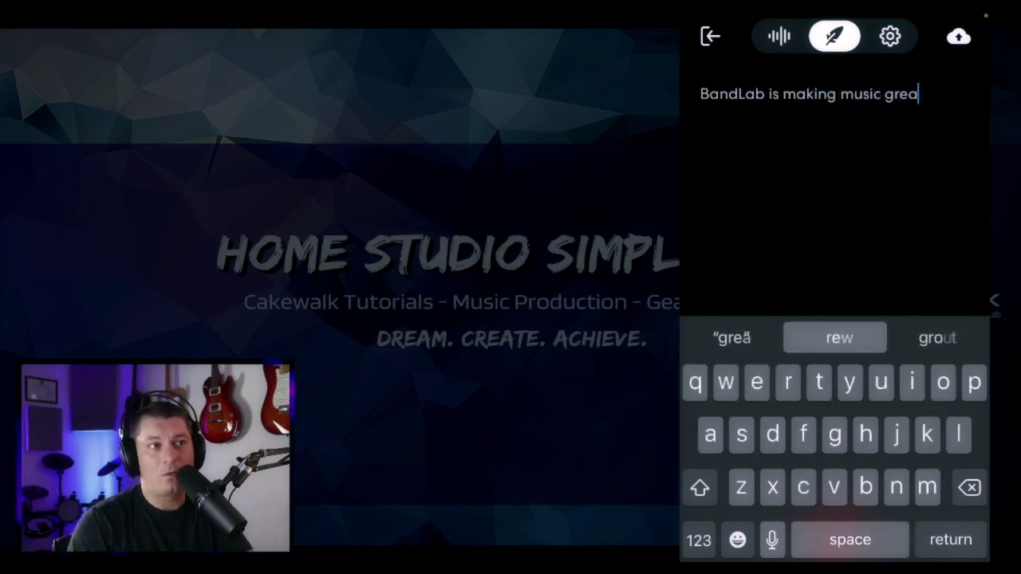
pyautogui.click(698, 540)
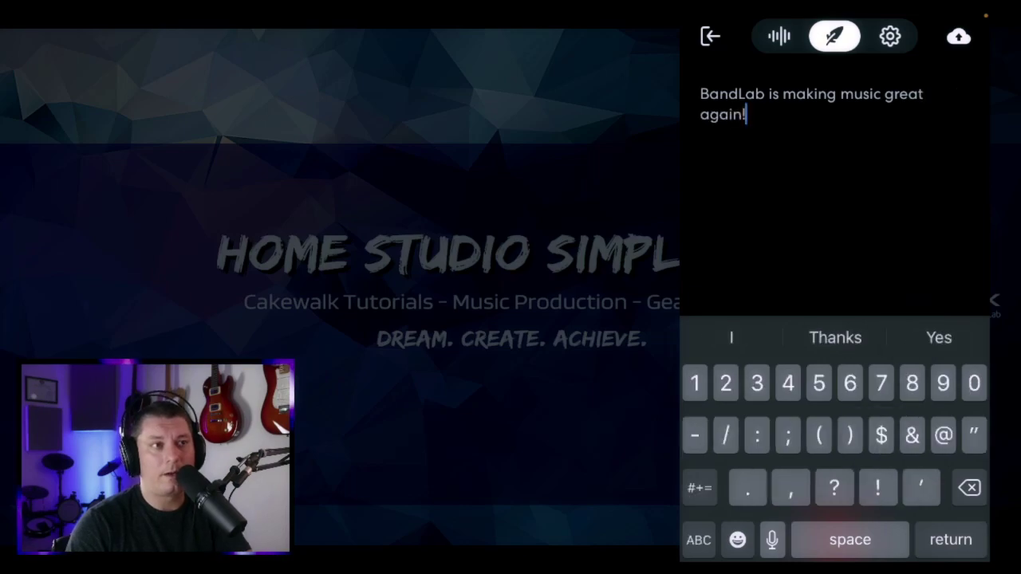
pyautogui.write('!')
pyautogui.click(890, 36)
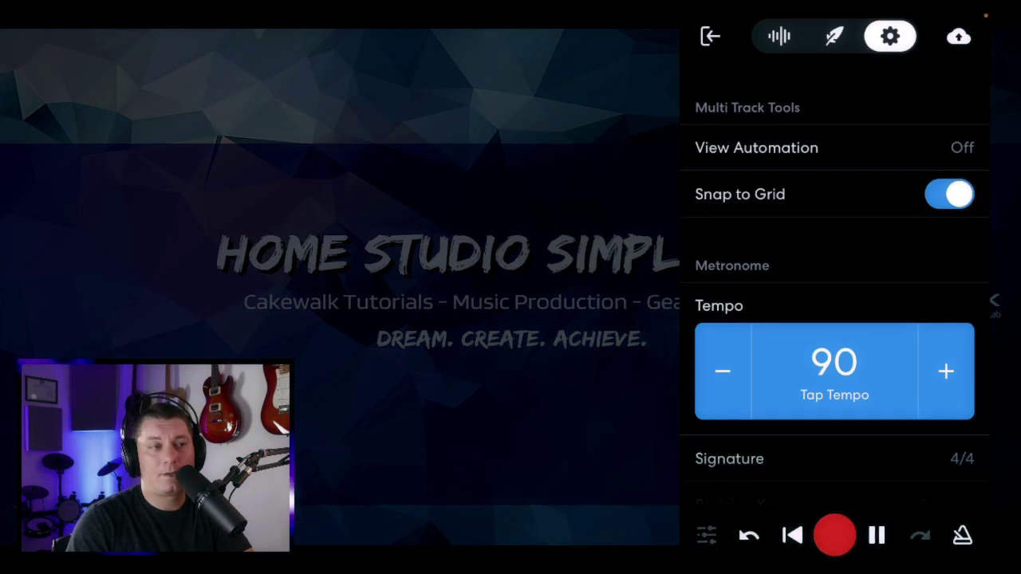
pyautogui.scroll(-5, 834, 275)
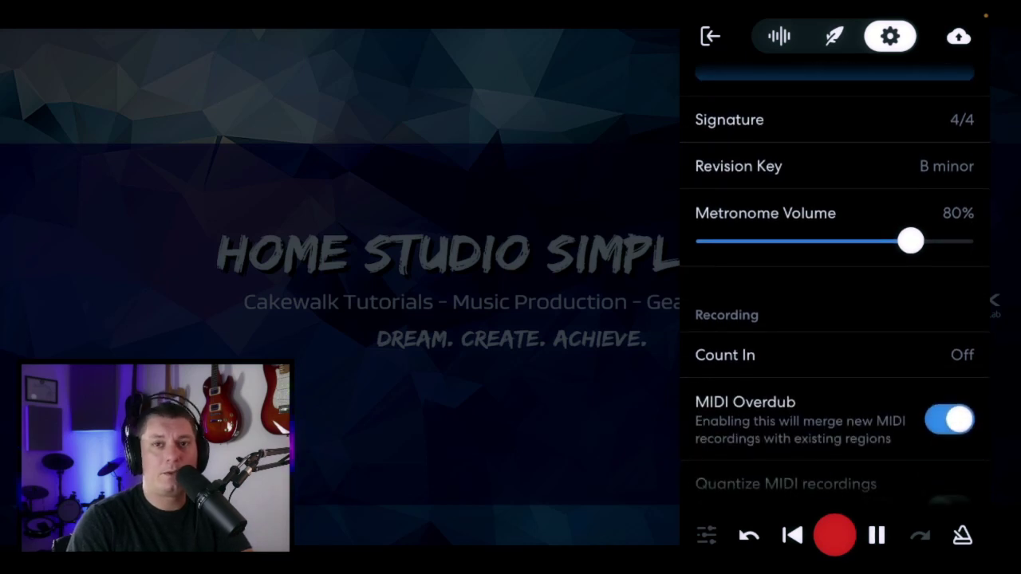
pyautogui.scroll(-5, 834, 276)
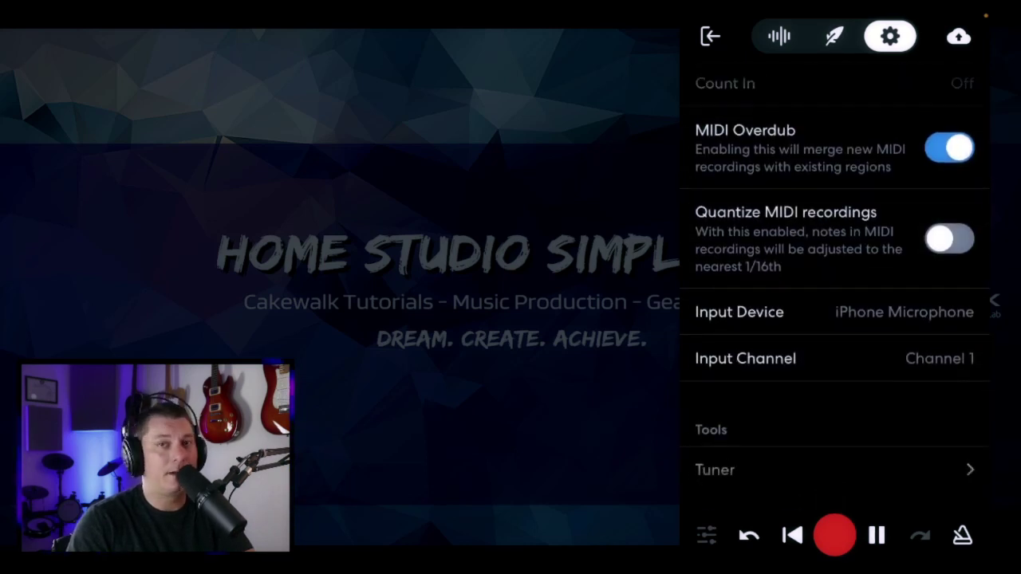